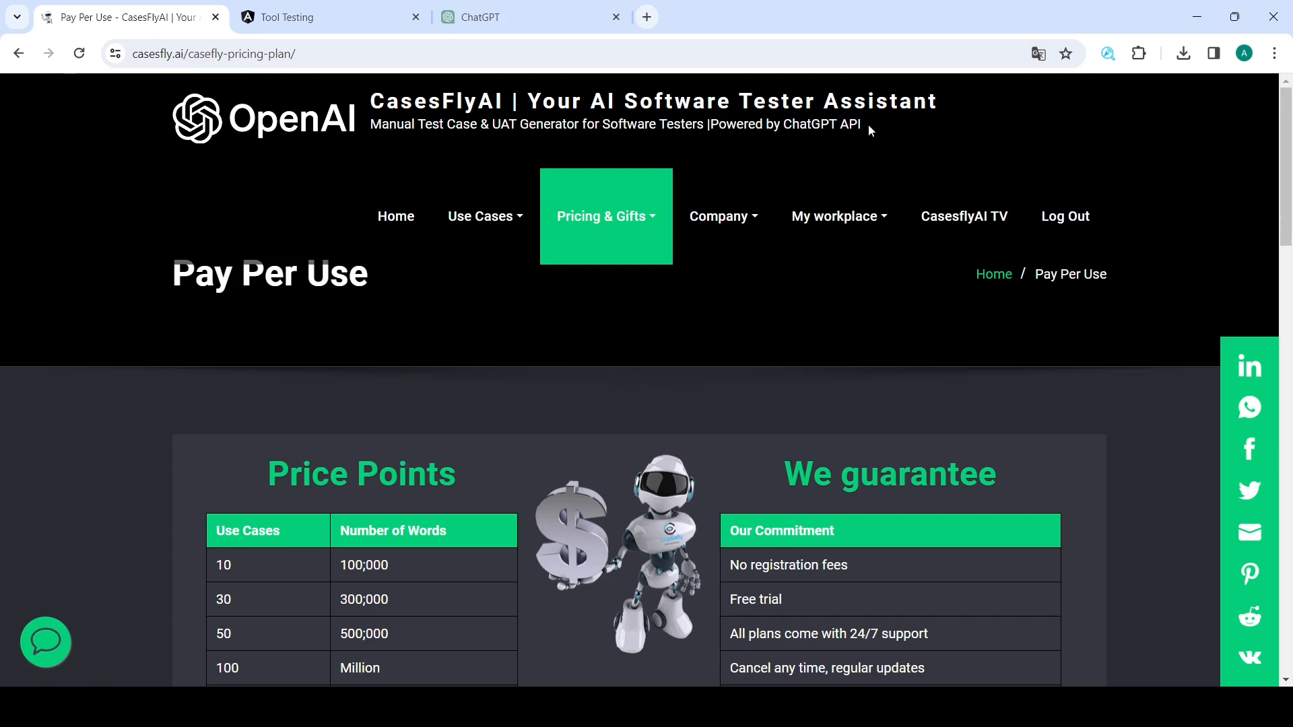
- Highlight the "Powered by ChatGPT API" text in the site's tagline
{"action": "left_click_drag", "start_coordinate": [869, 128], "coordinate": [741, 101]}
{"action": "left_click", "coordinate": [705, 143]}
{"action": "left_click_drag", "start_coordinate": [705, 143], "coordinate": [711, 128]}
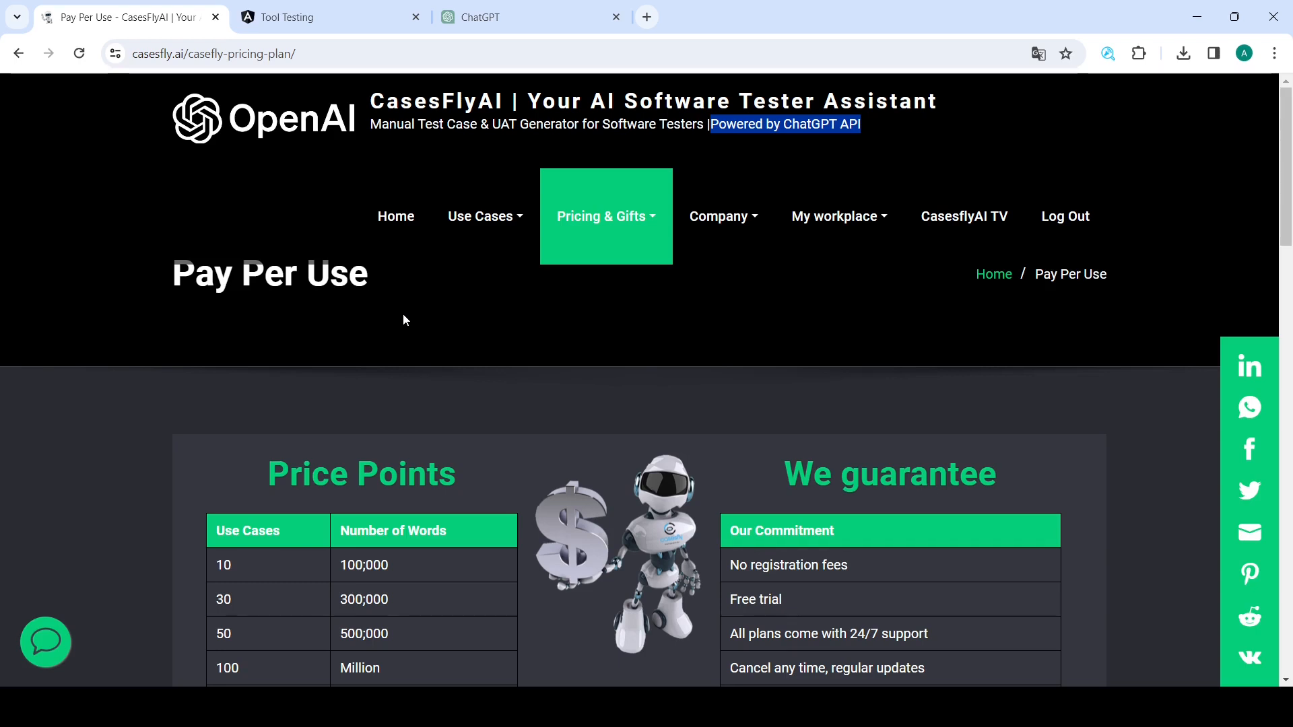
- Open the CasesFlyAI home page and examine its sections down to the test case techniques diagram
{"action": "scroll", "coordinate": [404, 319], "scroll_direction": "down", "scroll_amount": 1}
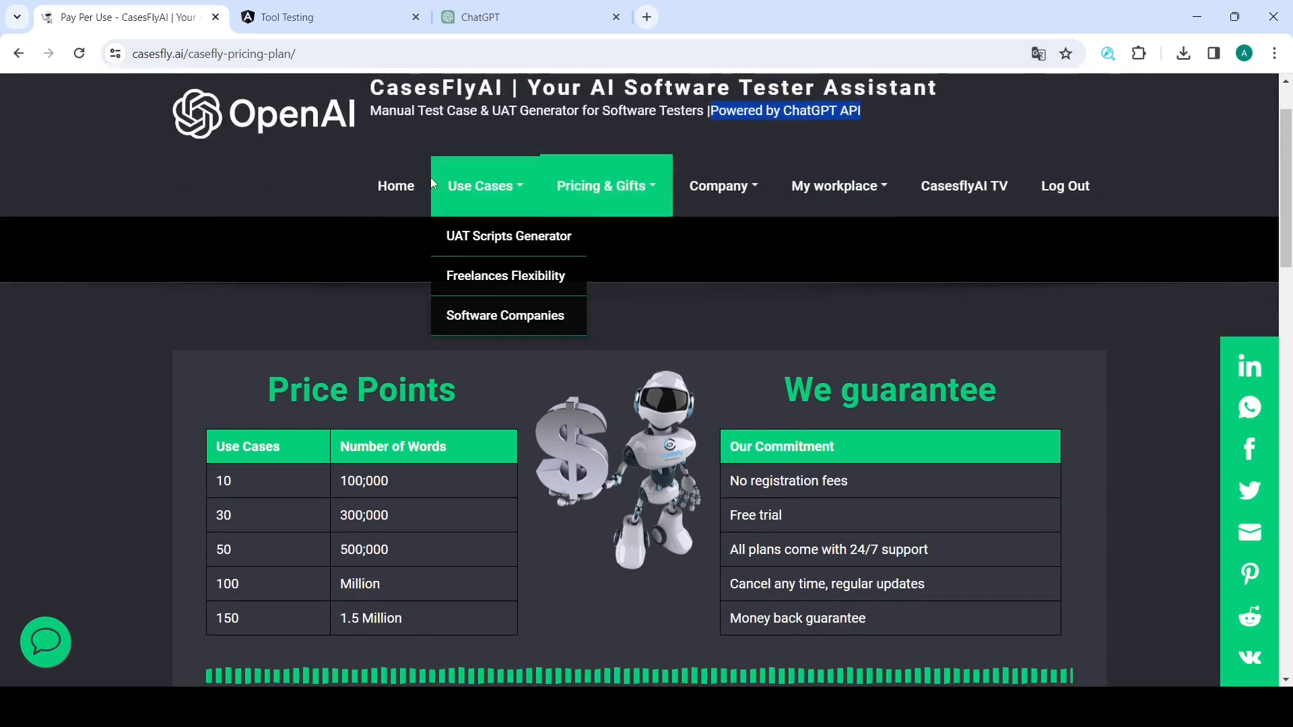
{"action": "left_click", "coordinate": [396, 190]}
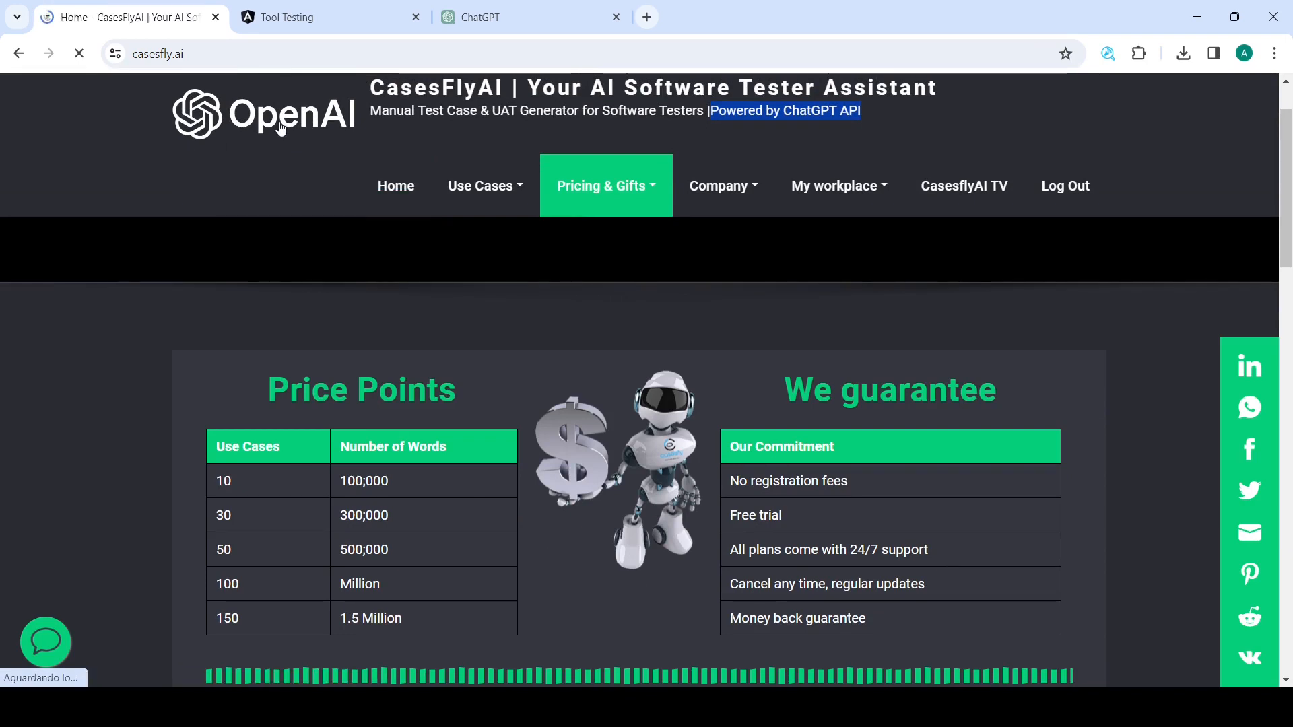
{"action": "scroll", "coordinate": [298, 200], "scroll_direction": "down", "scroll_amount": 3}
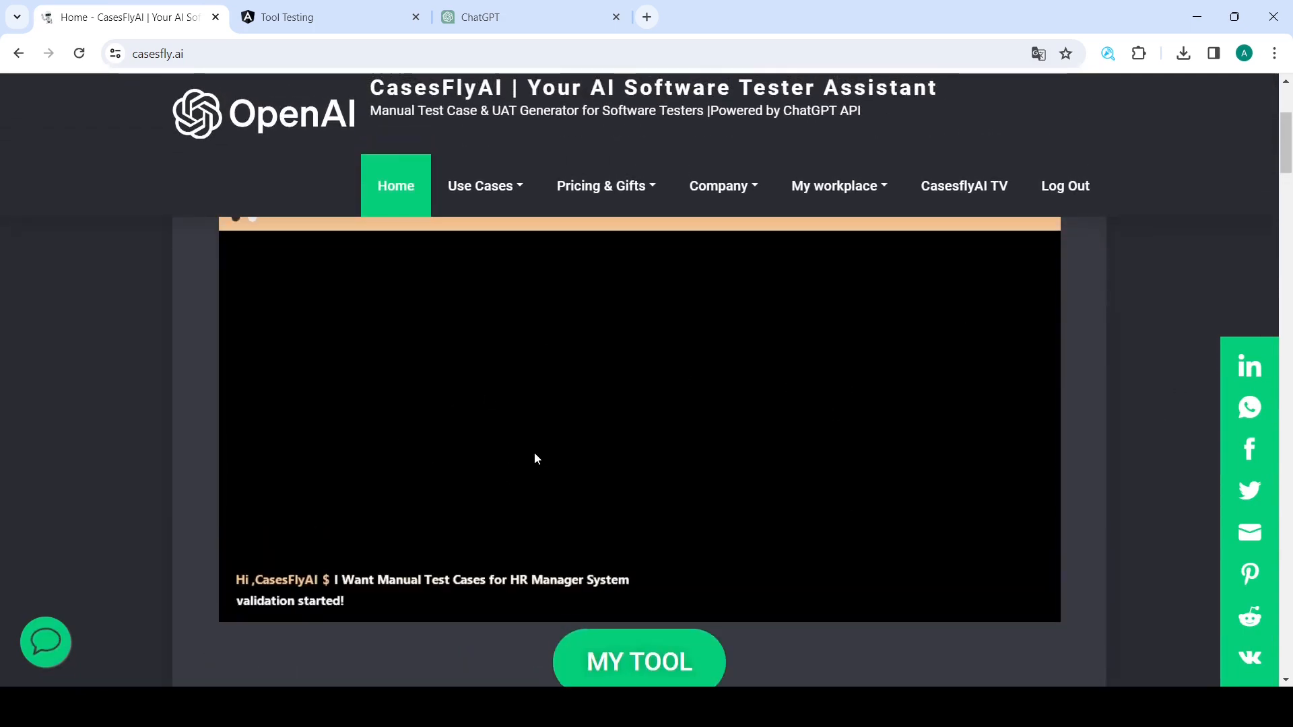
{"action": "scroll", "coordinate": [551, 454], "scroll_direction": "down", "scroll_amount": 5}
{"action": "scroll", "coordinate": [550, 450], "scroll_direction": "down", "scroll_amount": 8}
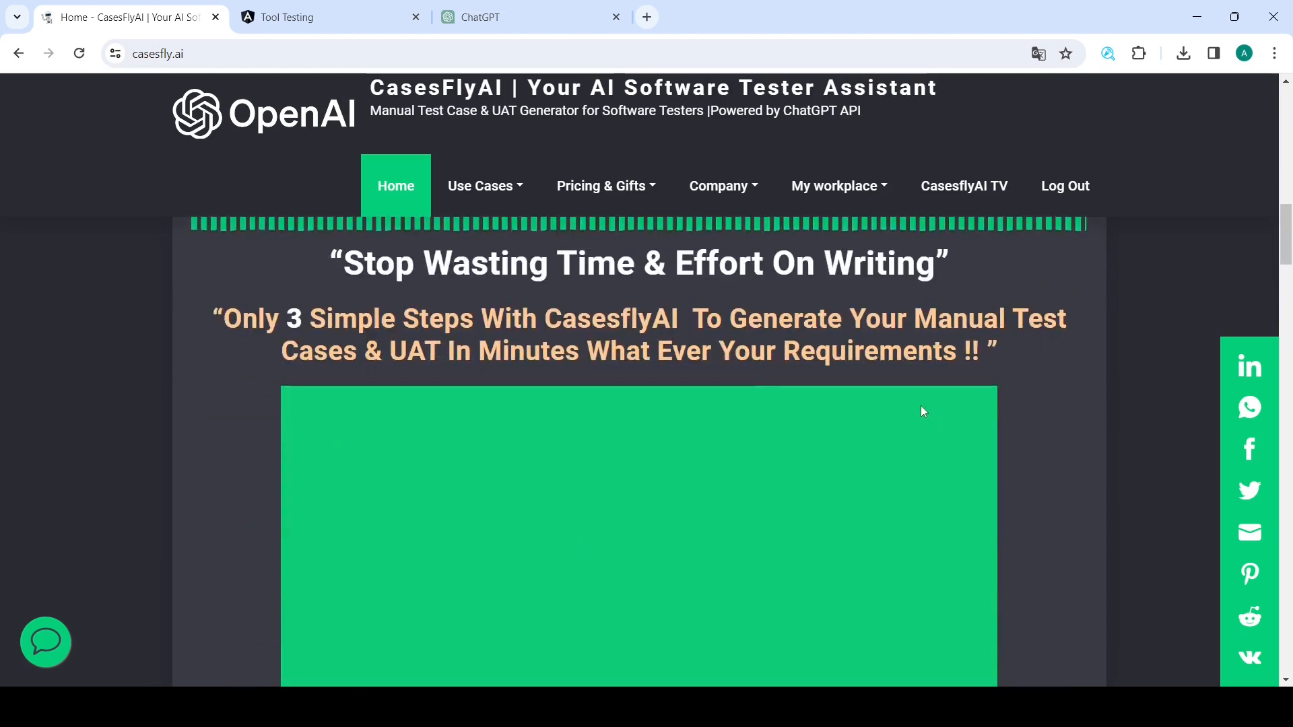
{"action": "scroll", "coordinate": [1007, 318], "scroll_direction": "down", "scroll_amount": 10}
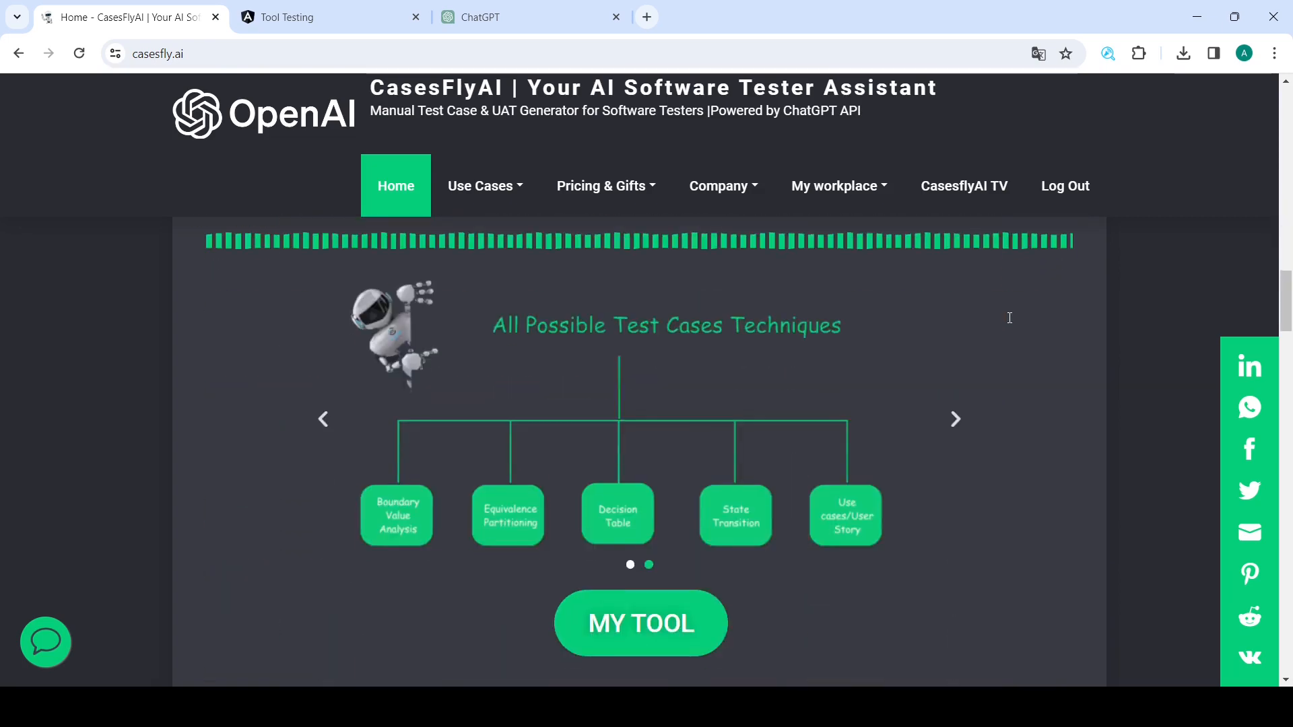
- Open the Pay Per Use pricing page and examine the Free Use, Pro and Enterprise plans
{"action": "scroll", "coordinate": [1007, 317], "scroll_direction": "up", "scroll_amount": 14}
{"action": "left_click", "coordinate": [632, 197]}
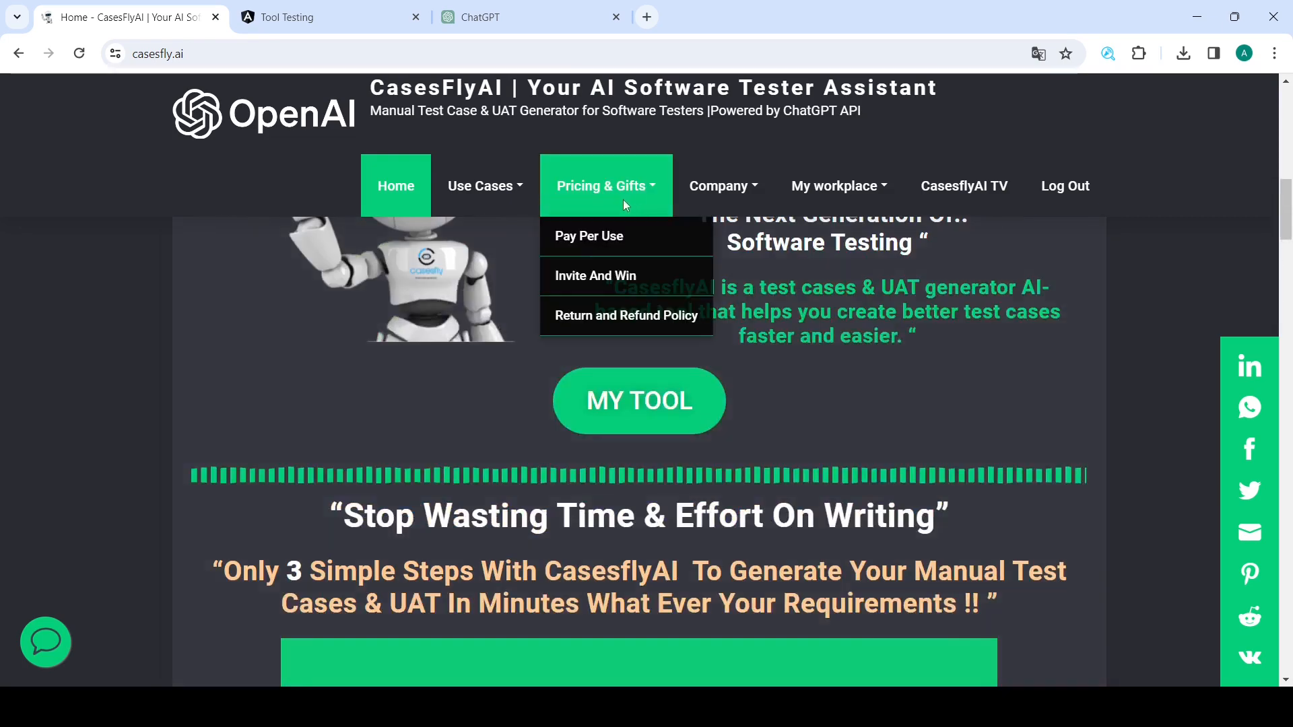
{"action": "left_click", "coordinate": [592, 233]}
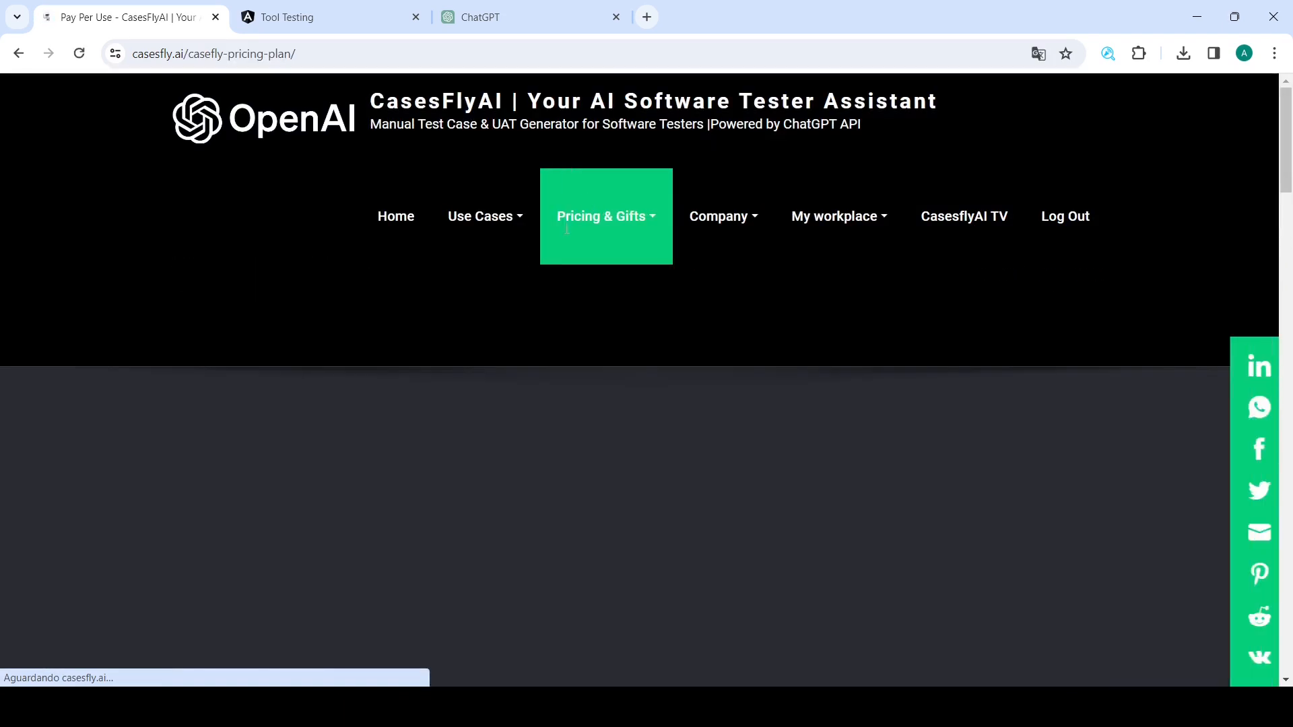
{"action": "scroll", "coordinate": [478, 330], "scroll_direction": "down", "scroll_amount": 4}
{"action": "scroll", "coordinate": [476, 330], "scroll_direction": "down", "scroll_amount": 5}
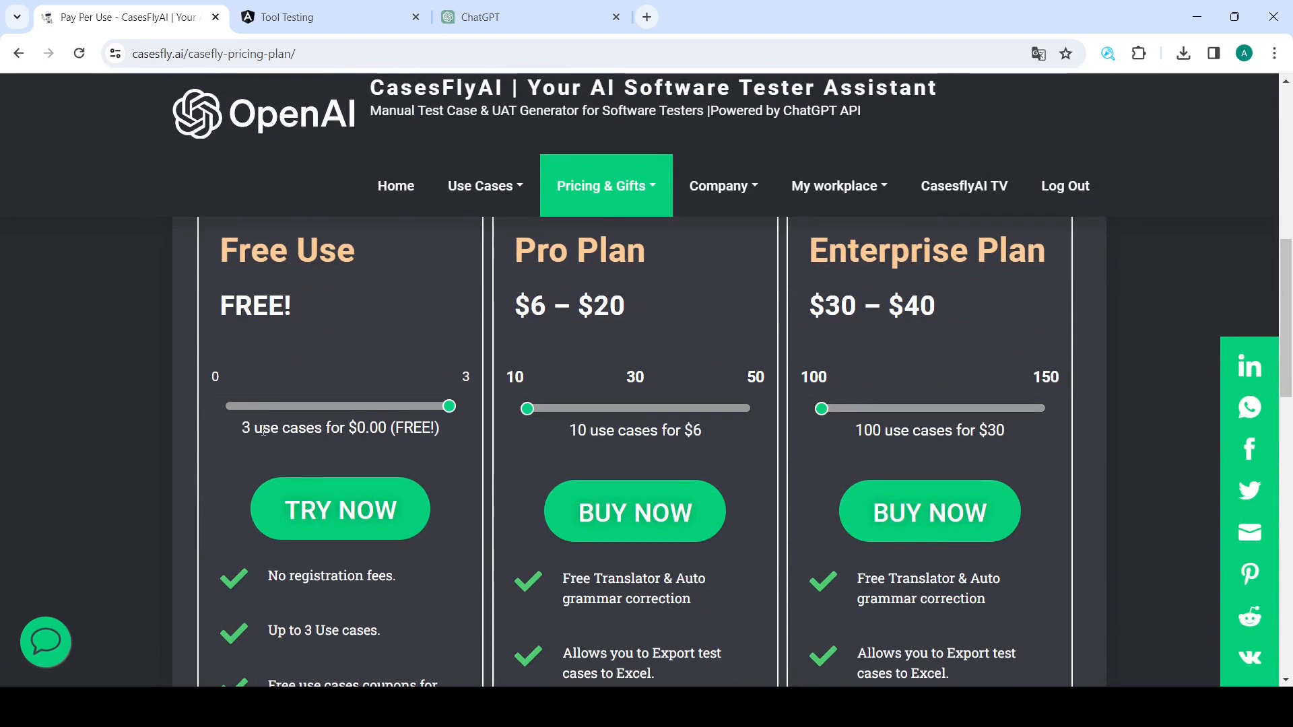
{"action": "scroll", "coordinate": [379, 429], "scroll_direction": "down", "scroll_amount": 1}
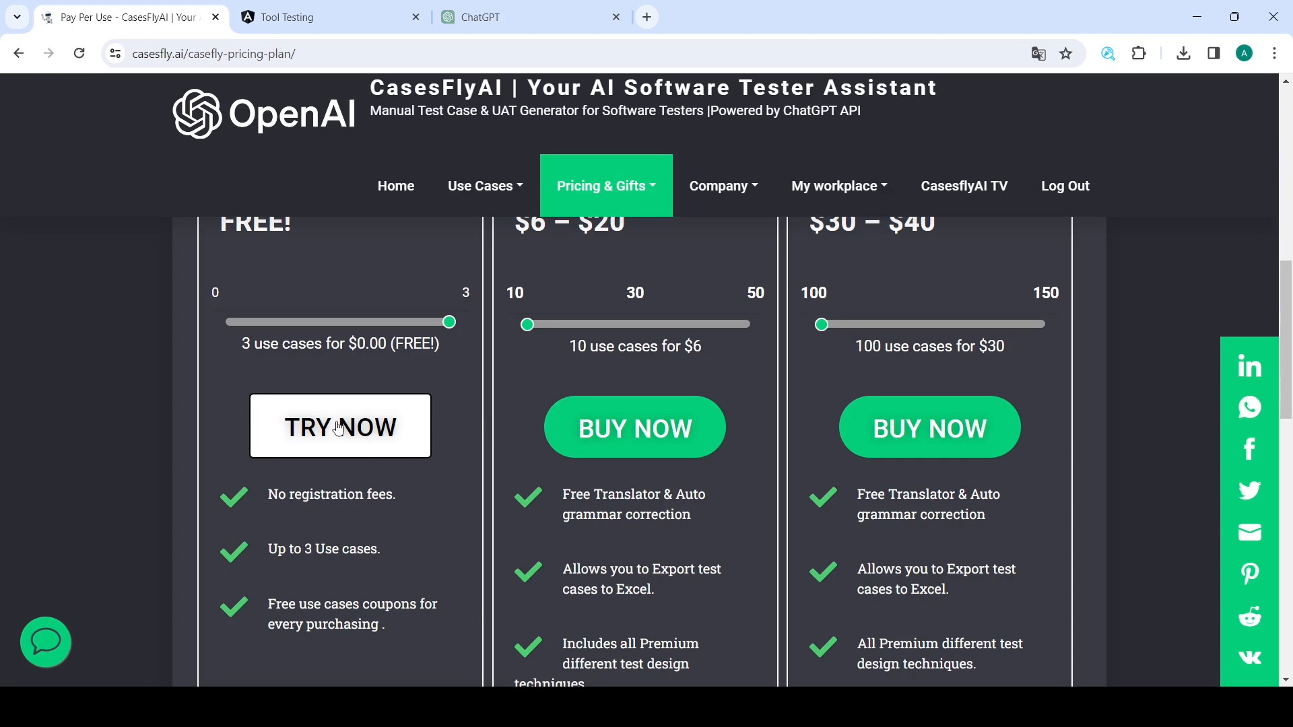
- Switch to the Tool Testing page and expand the Test1 test plan
{"action": "left_click", "coordinate": [303, 16]}
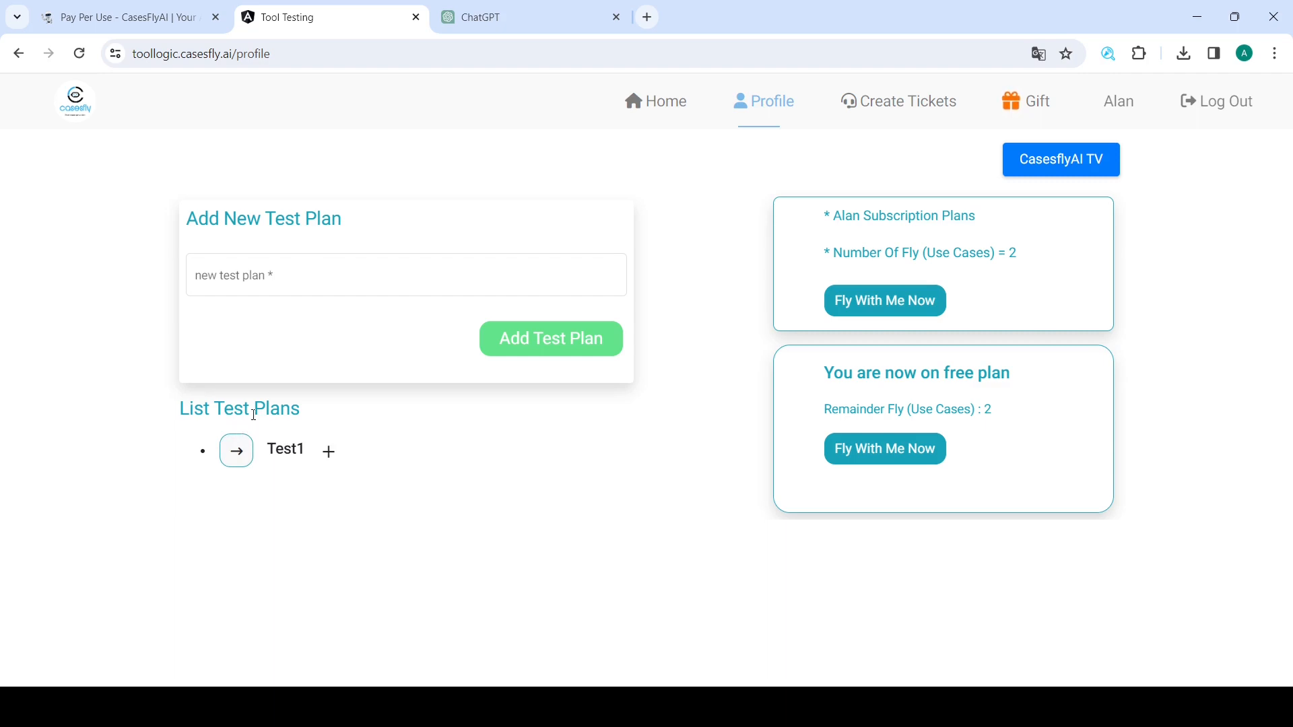
{"action": "left_click", "coordinate": [236, 450]}
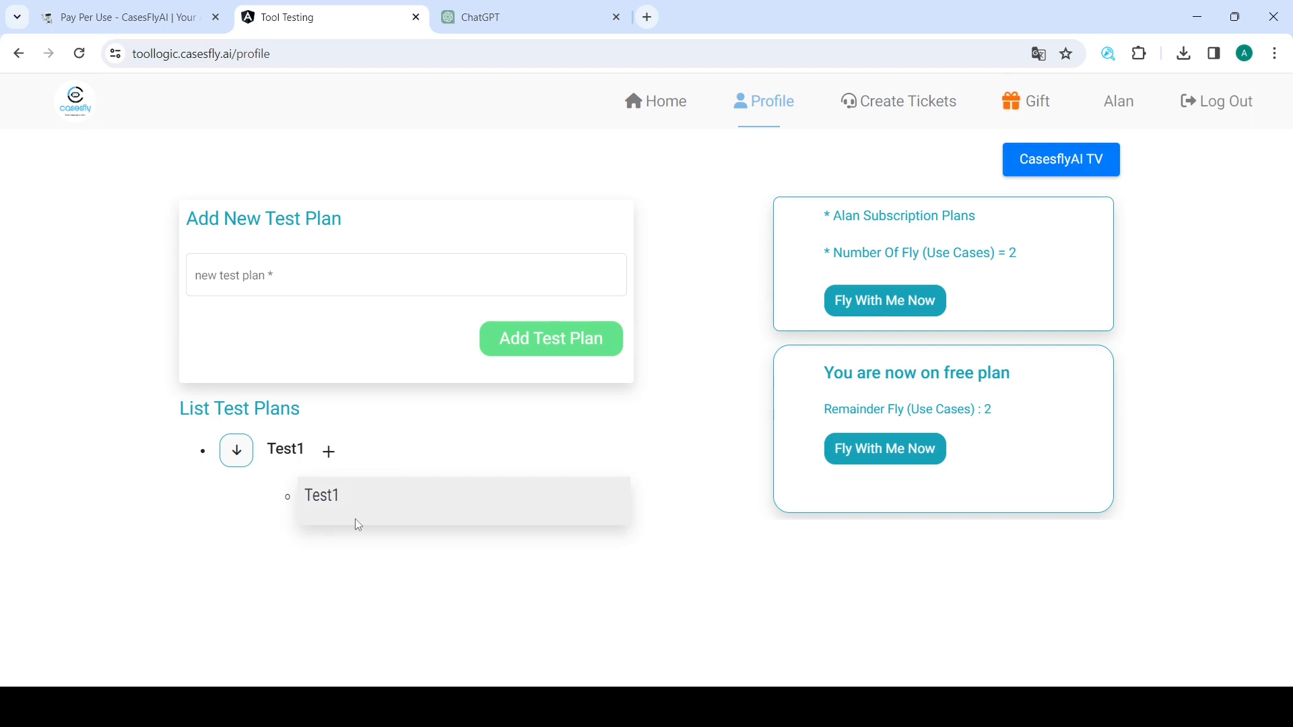
- Try to open the Test1 test case with the browser's developer console showing, and close the developer tools
{"action": "key", "text": "F12"}
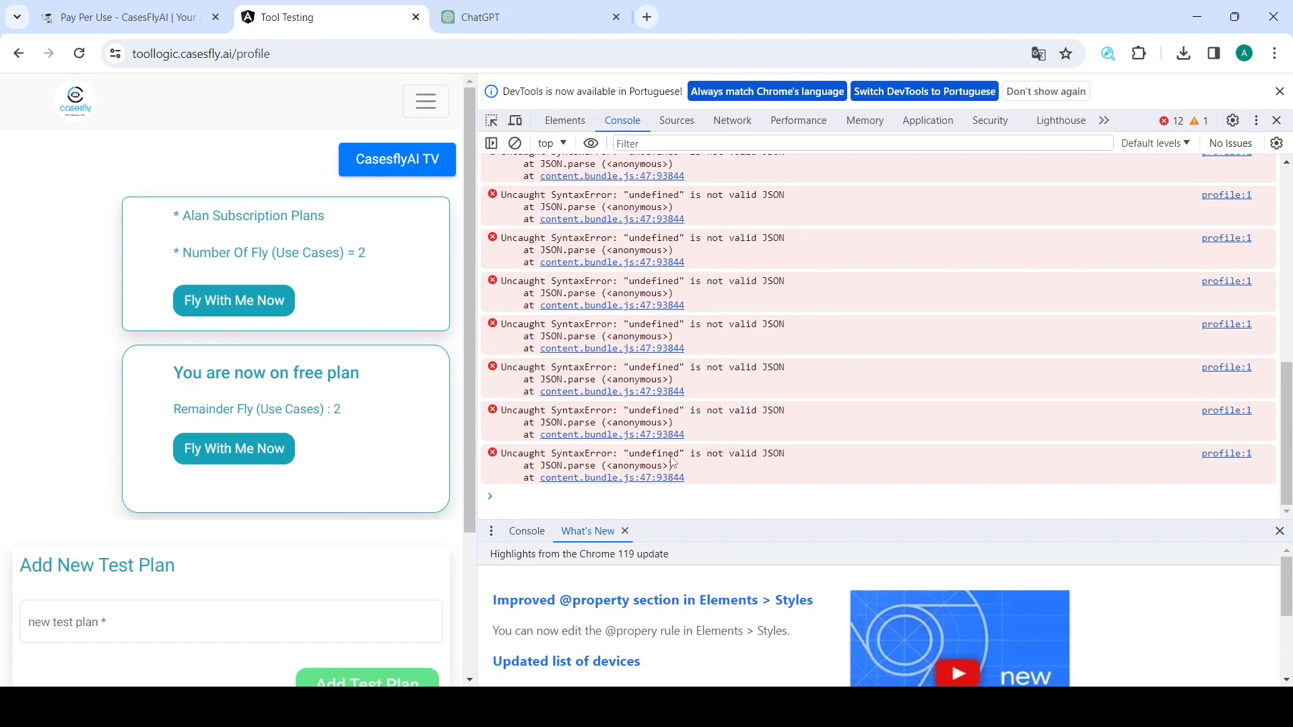
{"action": "scroll", "coordinate": [303, 563], "scroll_direction": "down", "scroll_amount": 3}
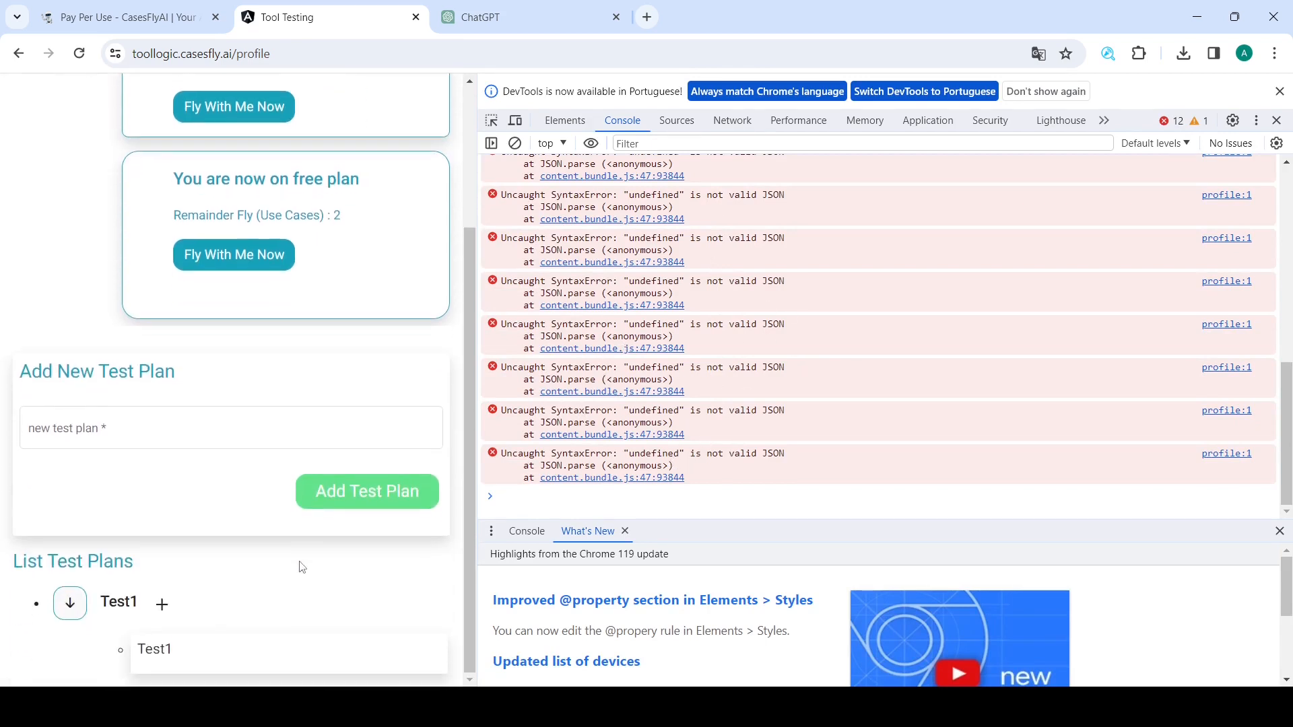
{"action": "left_click", "coordinate": [216, 651]}
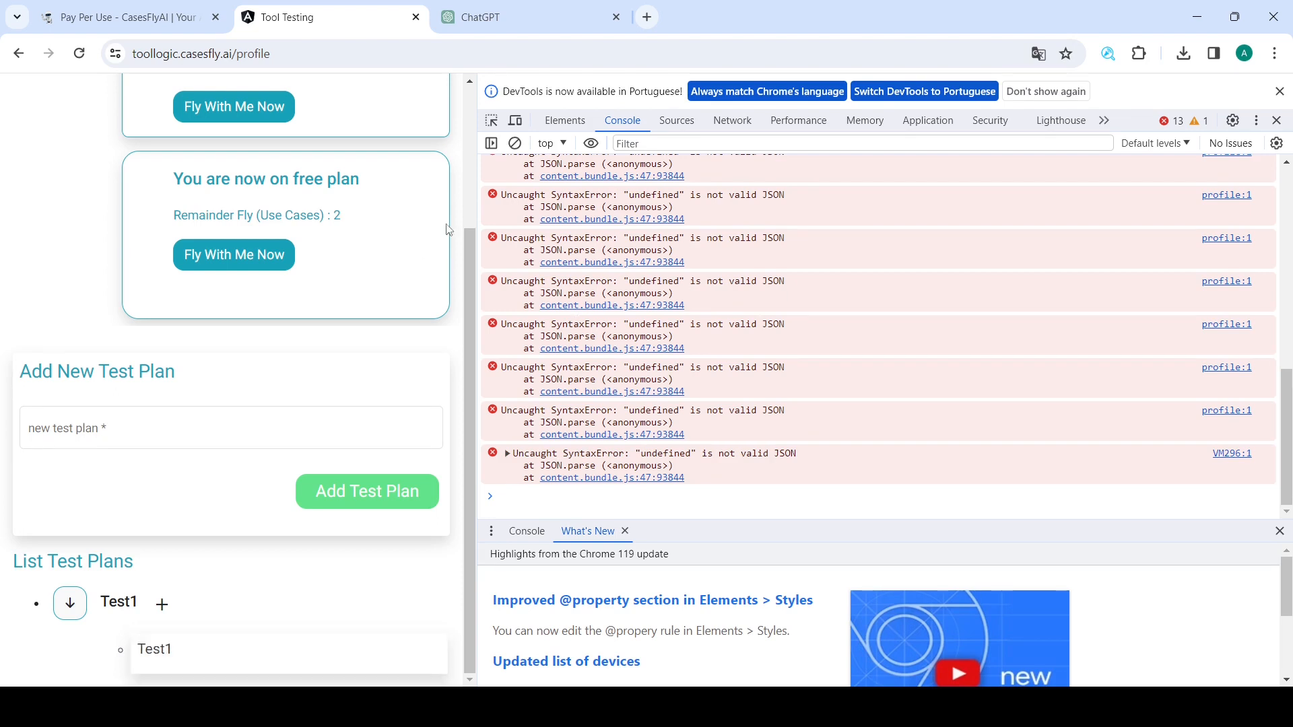
{"action": "left_click", "coordinate": [1279, 92]}
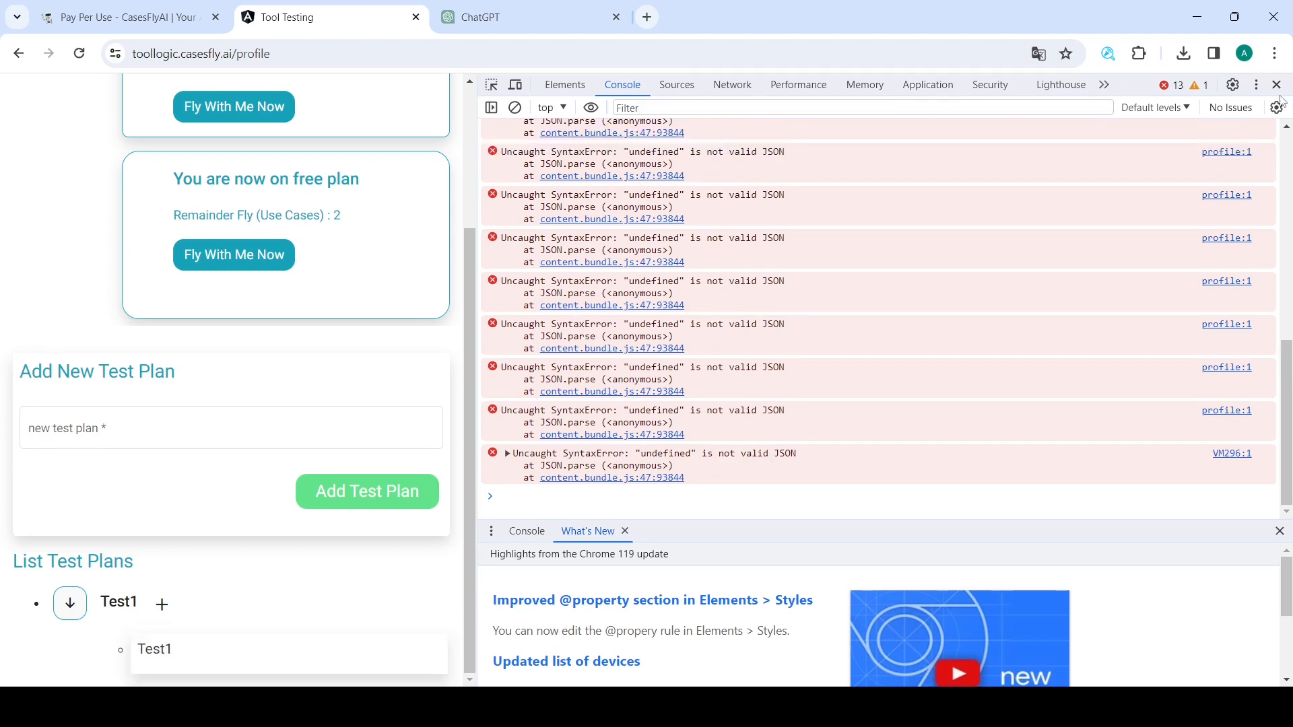
{"action": "left_click", "coordinate": [1277, 86]}
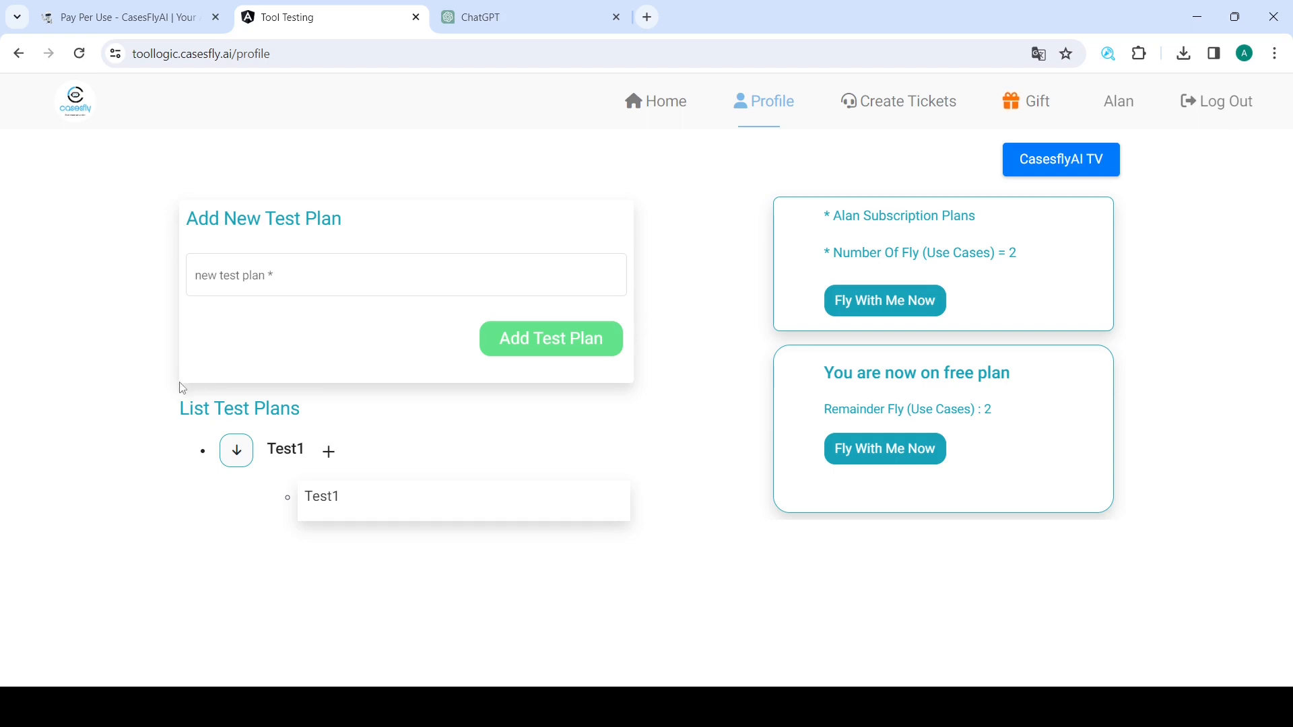
- Add a new test case named Test2 to the Test1 test plan and save it
{"action": "left_click", "coordinate": [331, 453]}
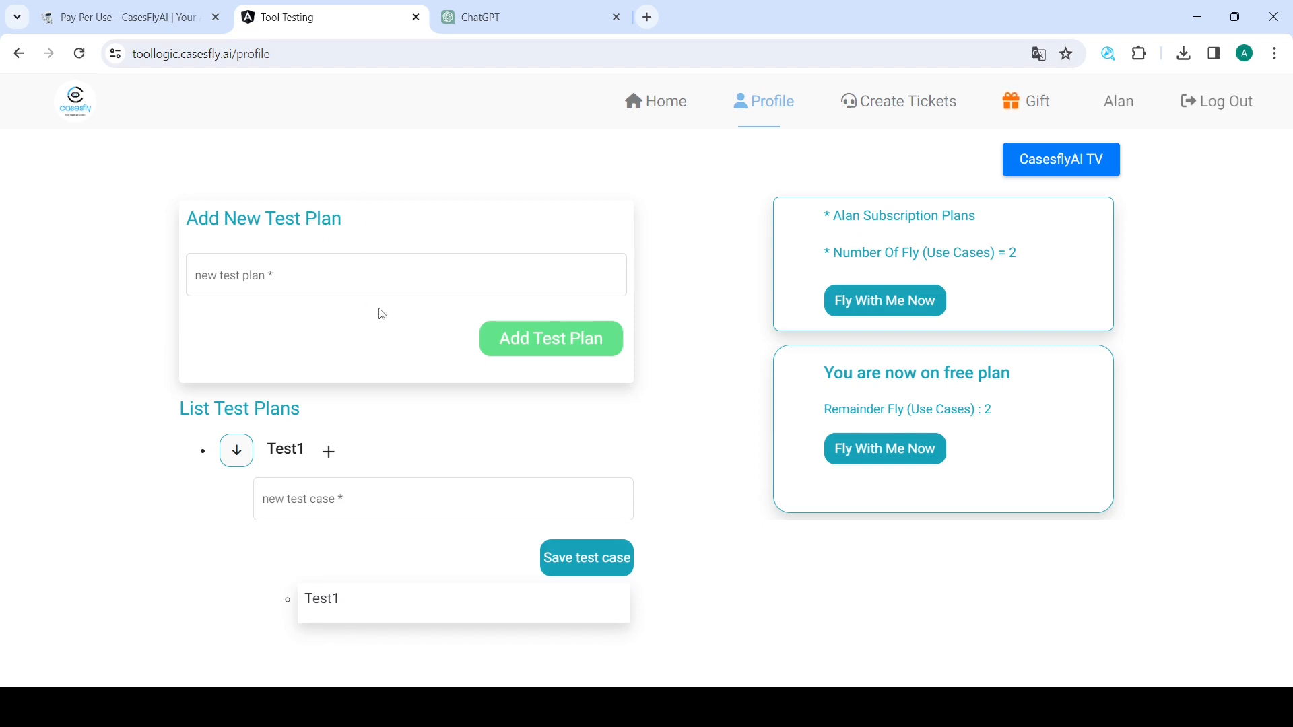
{"action": "left_click", "coordinate": [266, 499]}
{"action": "type", "text": "Test2"}
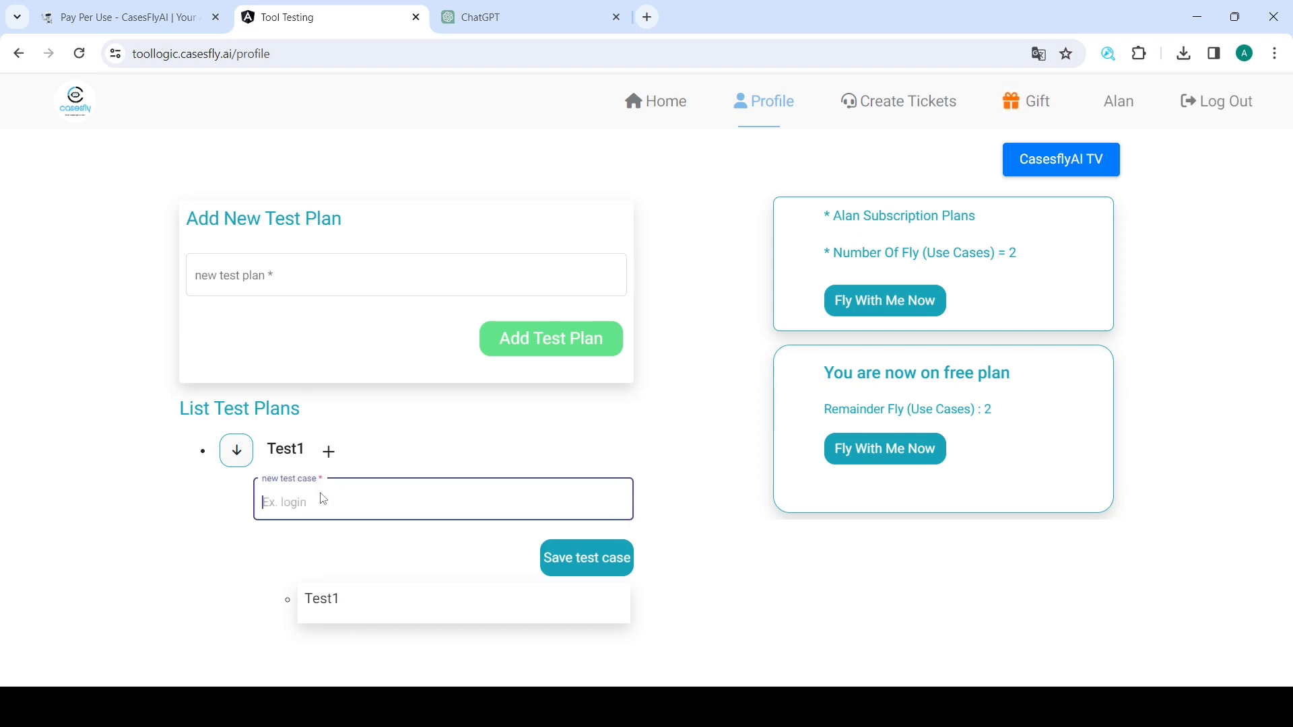
{"action": "left_click", "coordinate": [602, 558]}
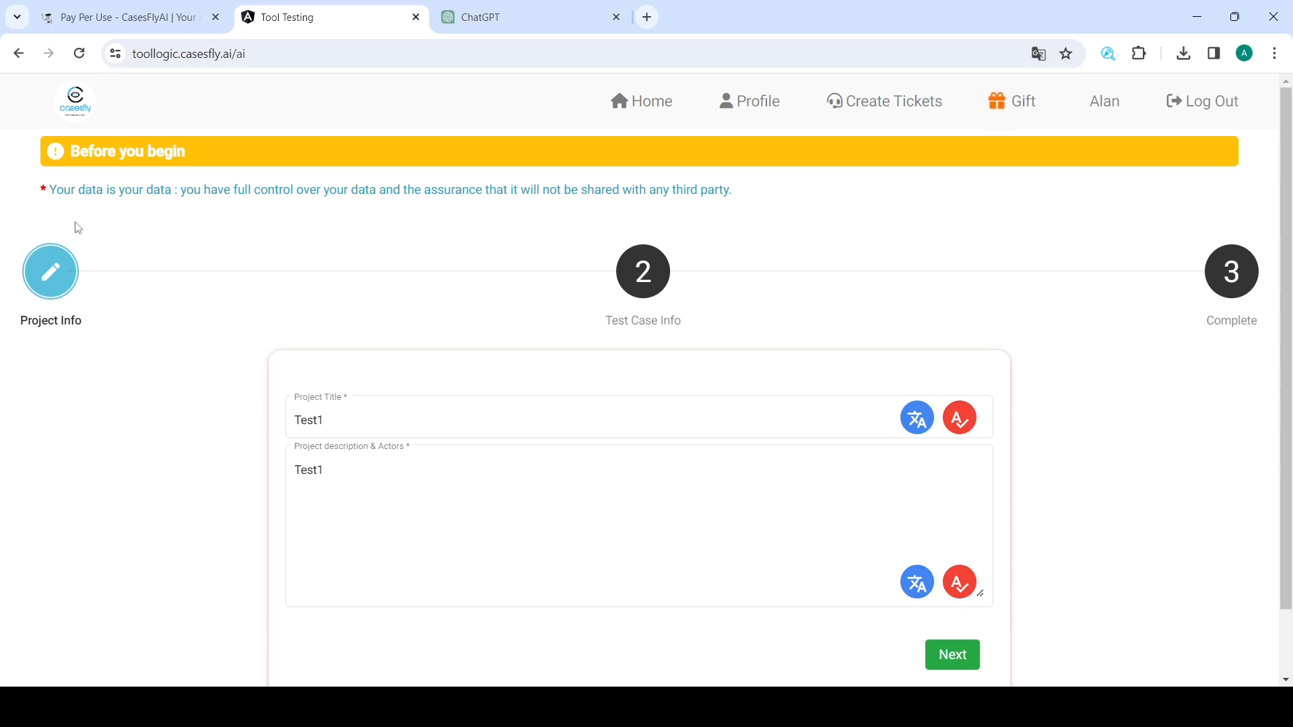
- Continue from the project info to the test case info, keeping Test1 as project title and description
{"action": "left_click", "coordinate": [370, 435]}
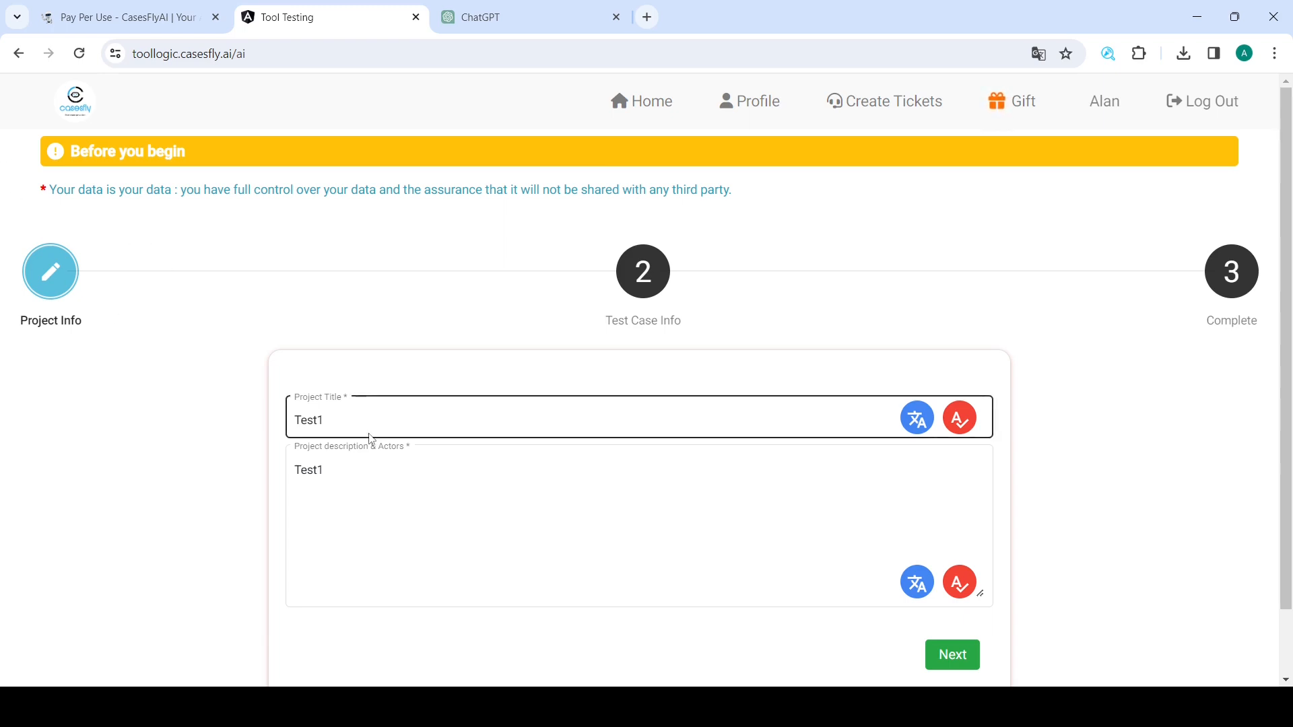
{"action": "left_click", "coordinate": [363, 444]}
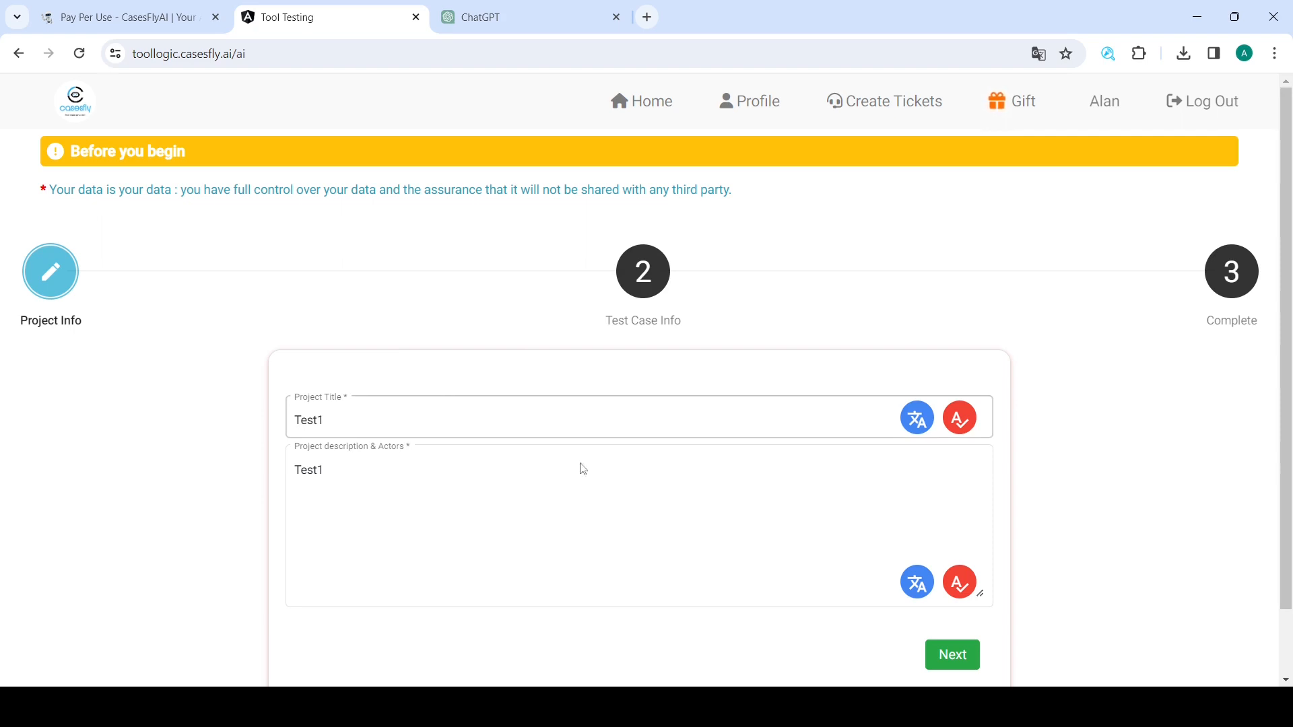
{"action": "left_click", "coordinate": [966, 653]}
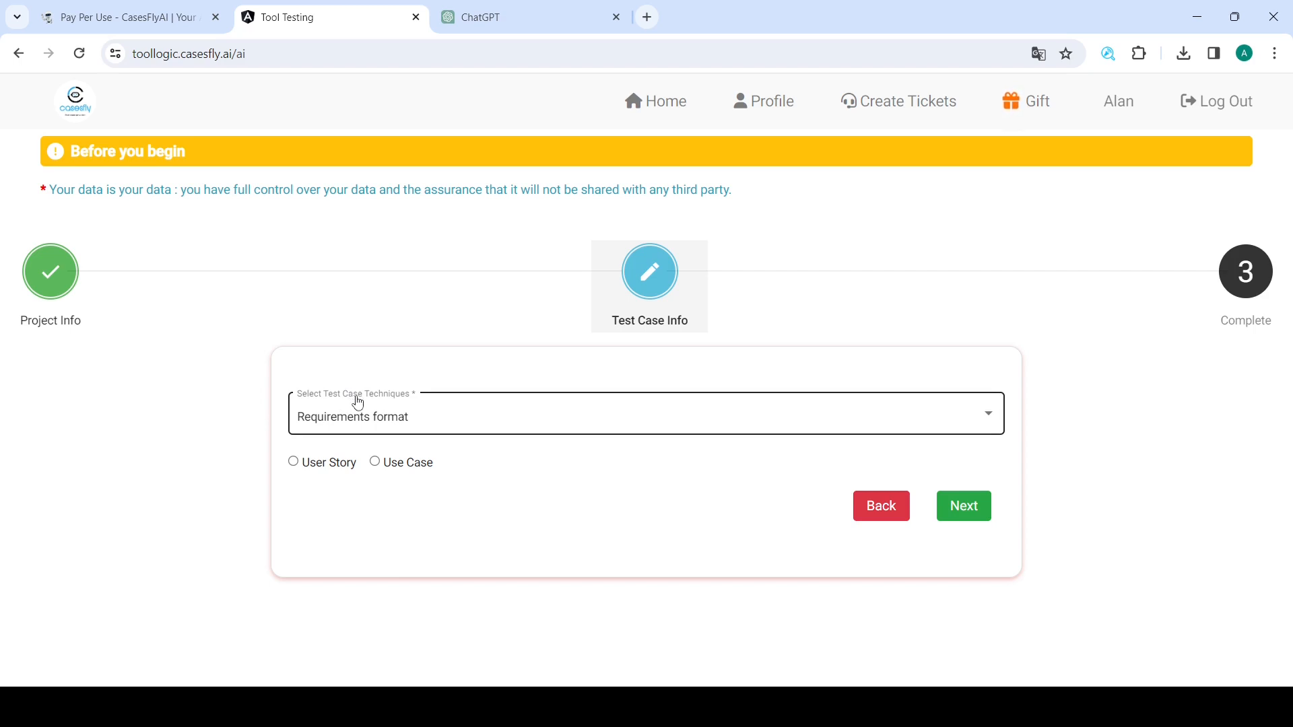
- Select Requirements format as the test case technique and User Story as the requirement type
{"action": "left_click", "coordinate": [563, 415]}
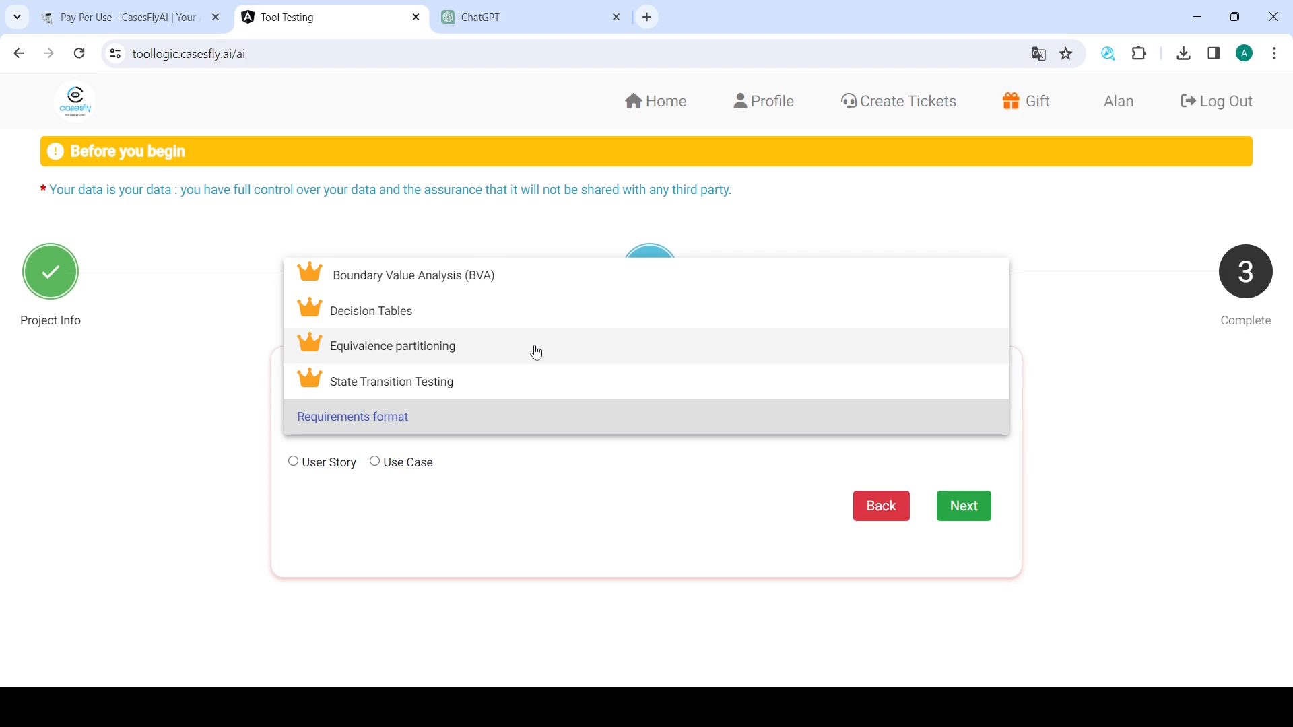
{"action": "left_click", "coordinate": [394, 423]}
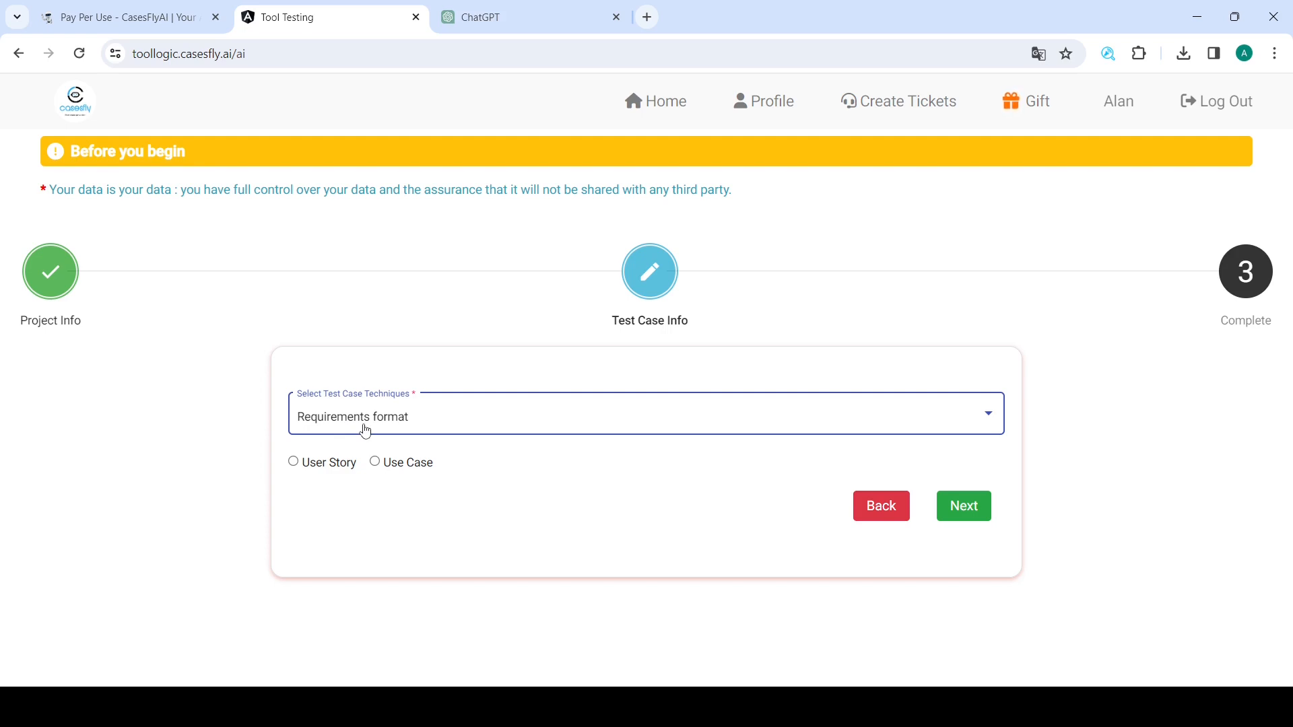
{"action": "left_click", "coordinate": [294, 463]}
- Enter "User Story 1" as the user story title
{"action": "scroll", "coordinate": [322, 469], "scroll_direction": "down", "scroll_amount": 1}
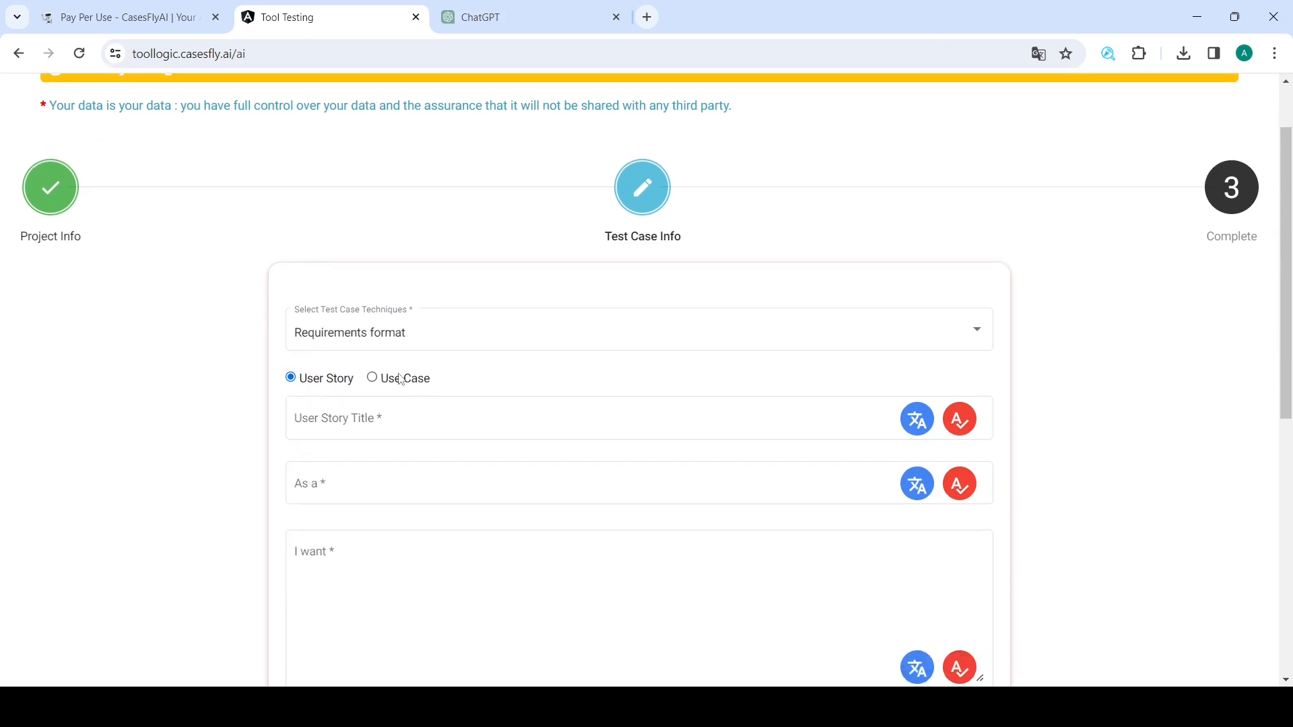
{"action": "scroll", "coordinate": [406, 390], "scroll_direction": "down", "scroll_amount": 1}
{"action": "left_click", "coordinate": [407, 394]}
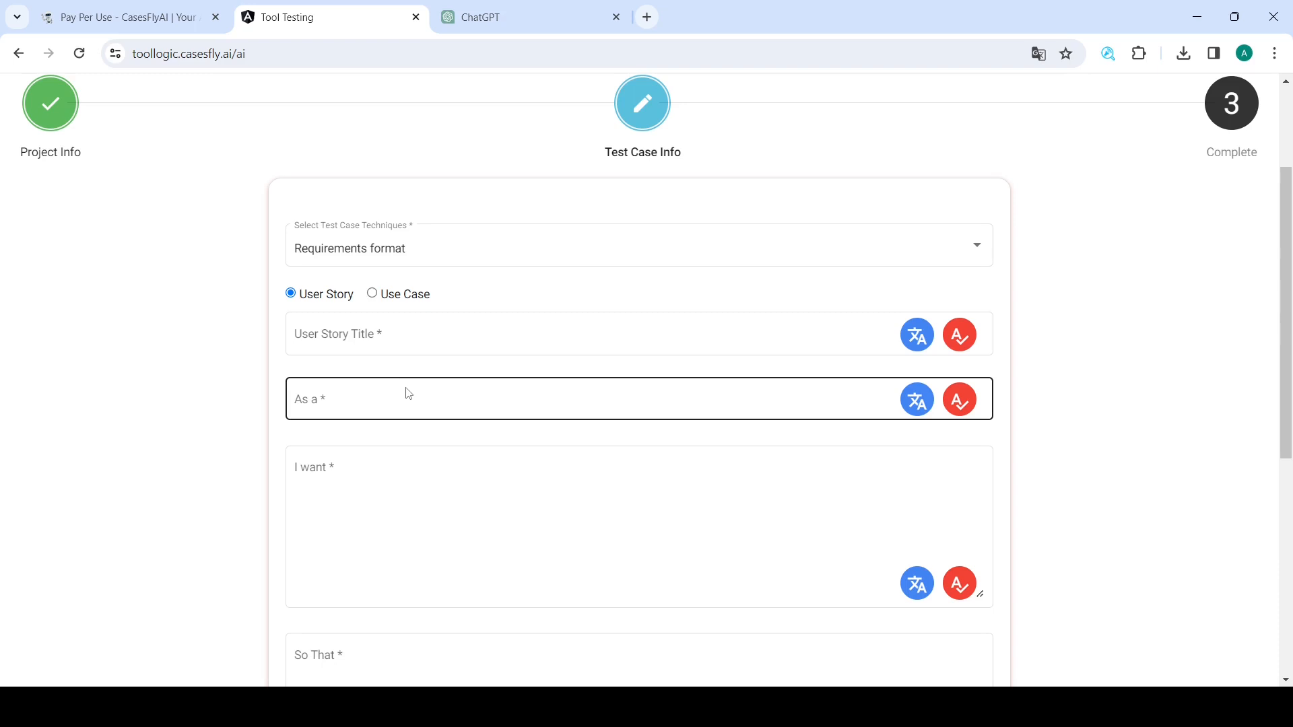
{"action": "left_click", "coordinate": [406, 333]}
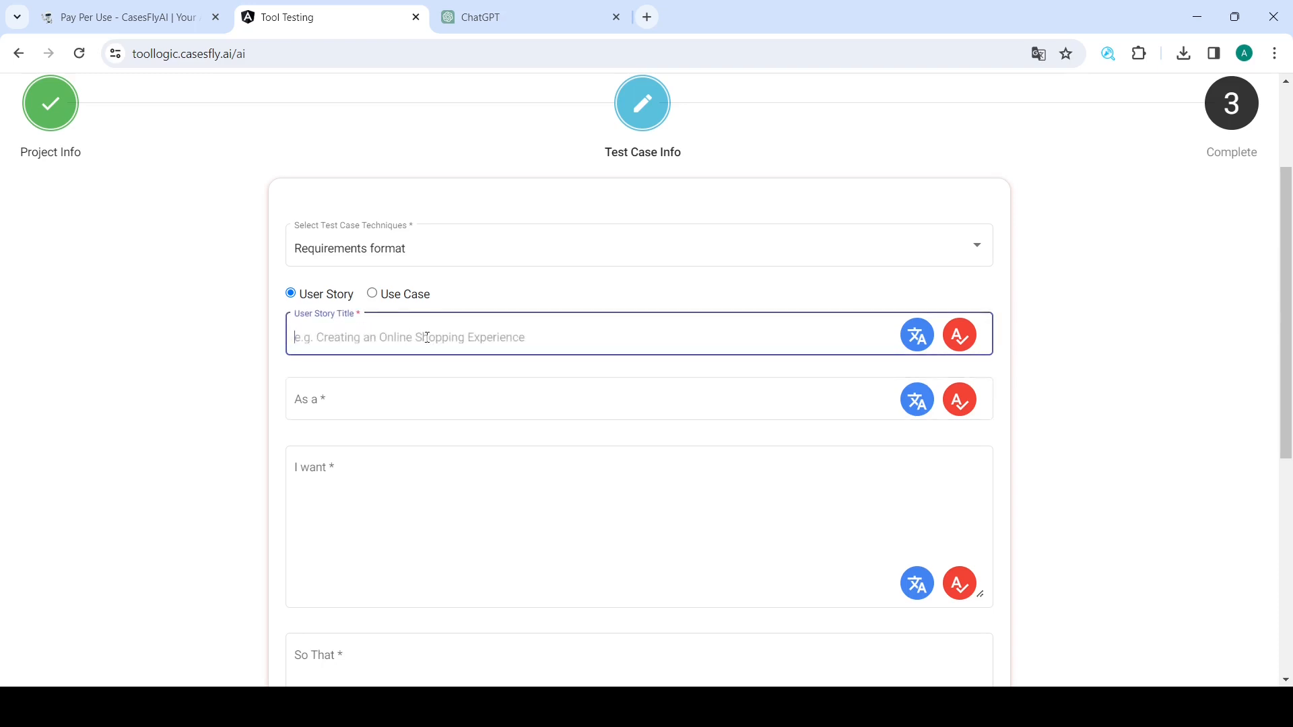
{"action": "type", "text": "Tes"}
{"action": "key", "text": "BackSpace"}
{"action": "key", "text": "BackSpace"}
{"action": "type", "text": "User Story 1"}
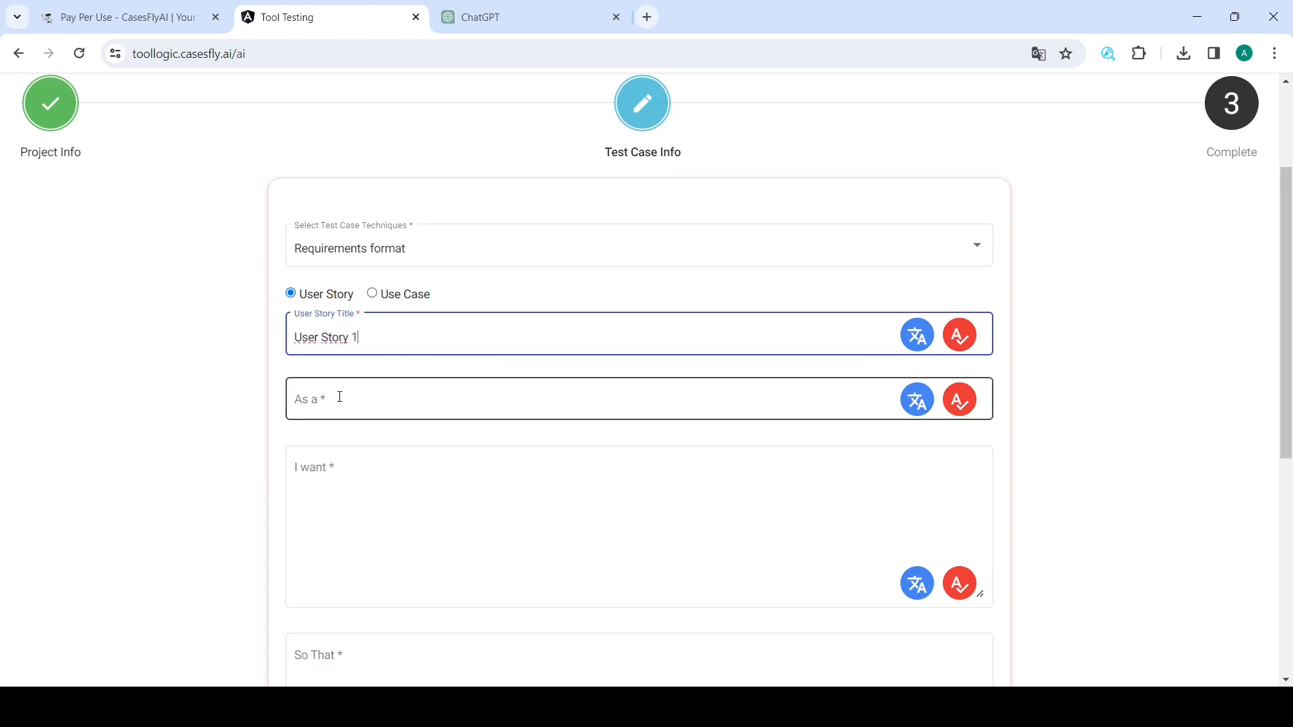
- Copy "frequent traveler" from the user story in ChatGPT into the As a field of the test case form
{"action": "scroll", "coordinate": [338, 396], "scroll_direction": "down", "scroll_amount": 1}
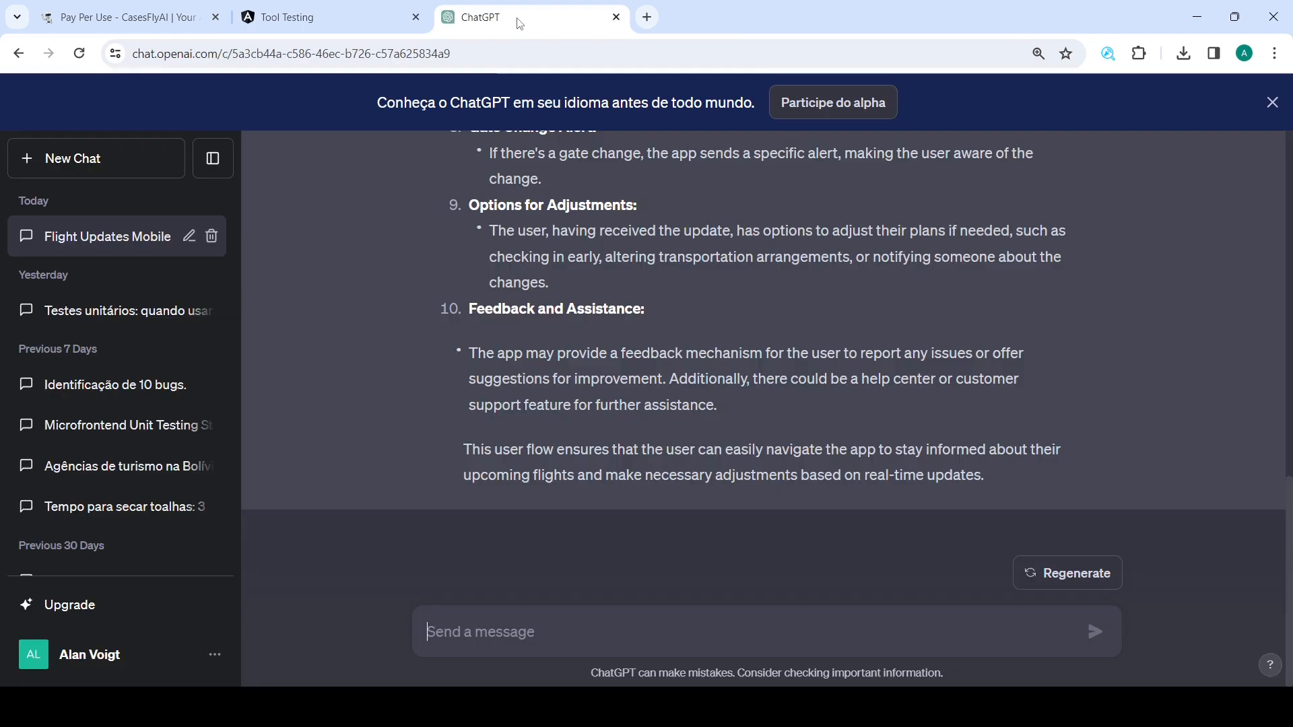
{"action": "left_click", "coordinate": [515, 18]}
{"action": "scroll", "coordinate": [605, 477], "scroll_direction": "up", "scroll_amount": 15}
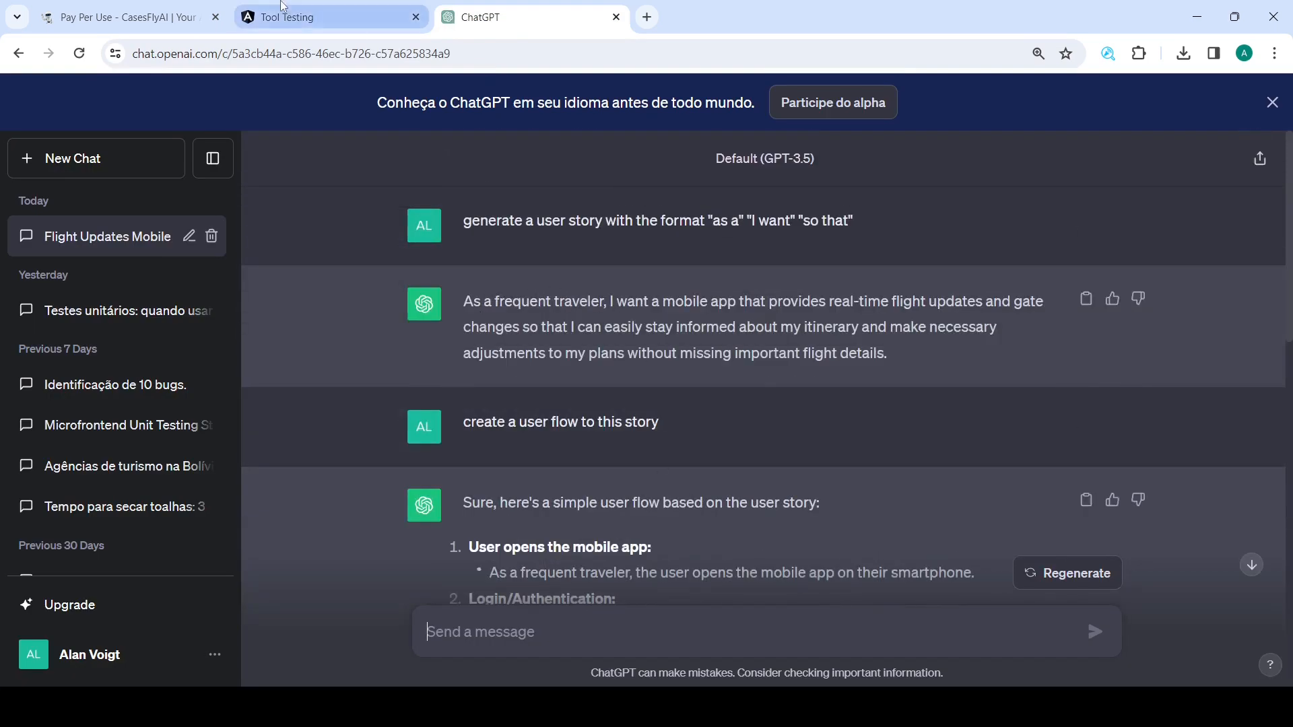
{"action": "left_click", "coordinate": [288, 24]}
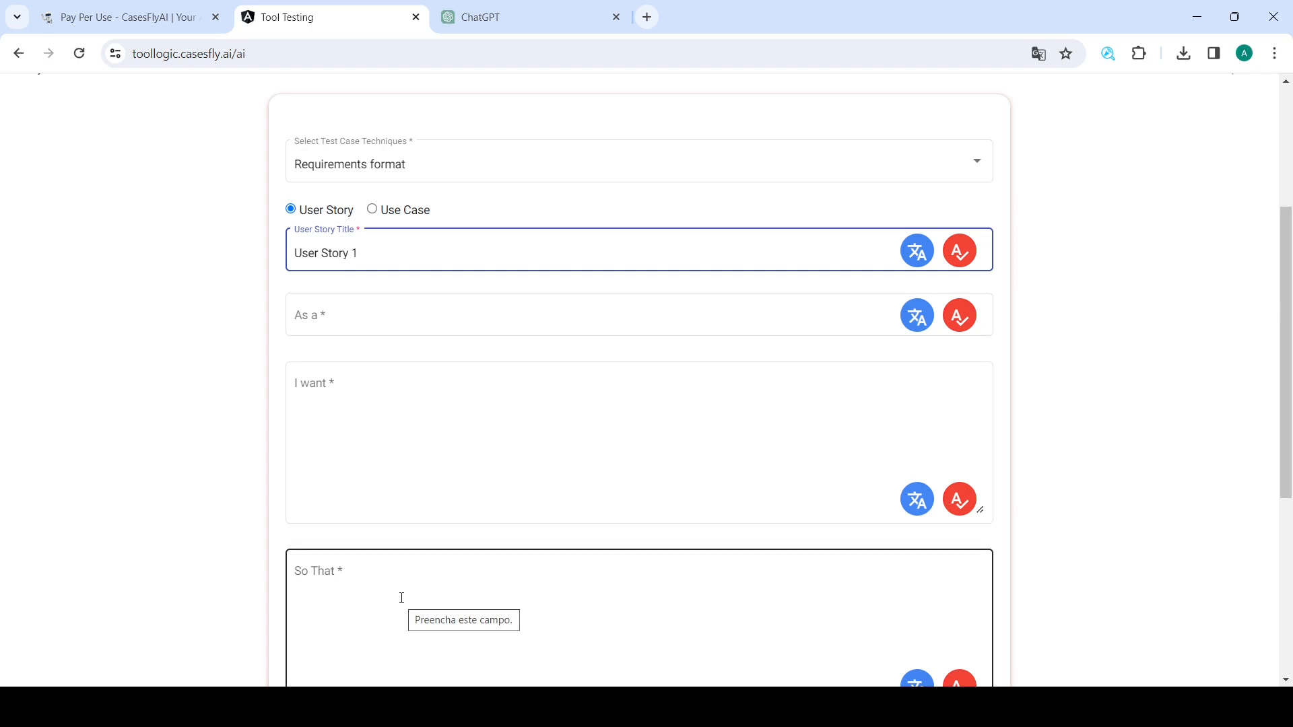
{"action": "left_click", "coordinate": [513, 13]}
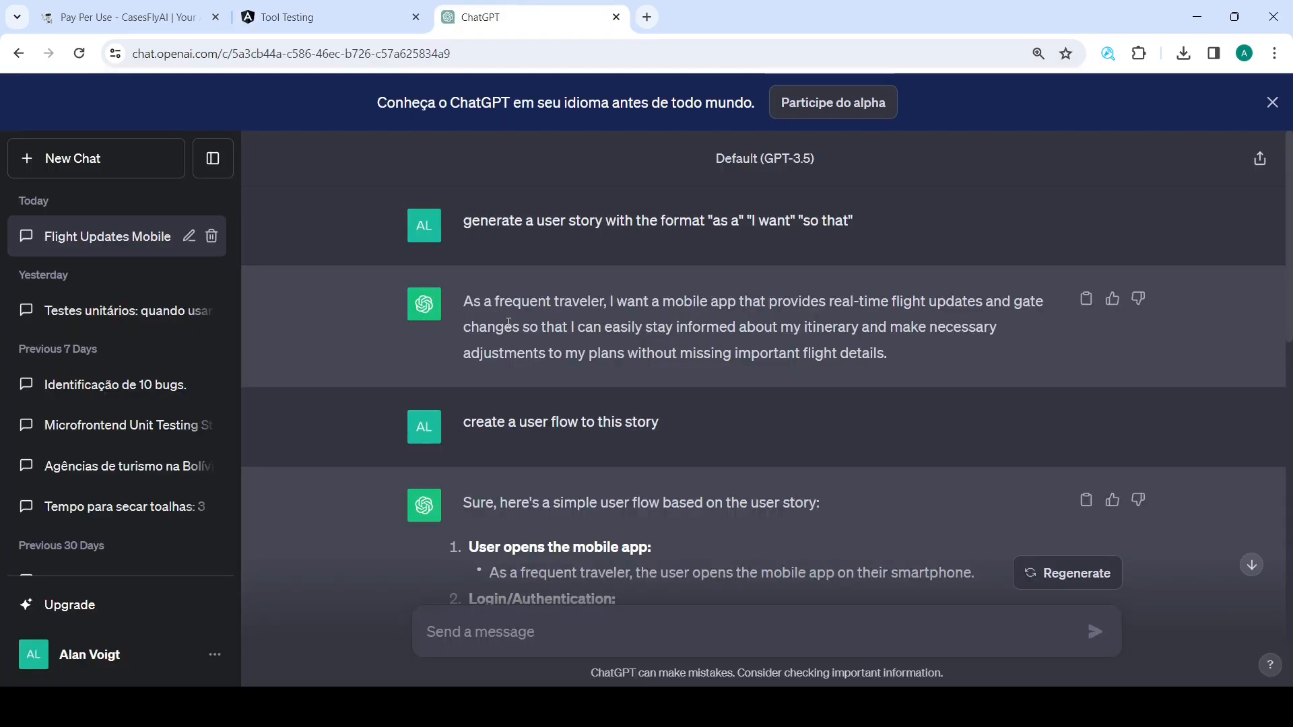
{"action": "left_click_drag", "start_coordinate": [465, 221], "coordinate": [943, 227]}
{"action": "left_click", "coordinate": [834, 220]}
{"action": "left_click_drag", "start_coordinate": [497, 301], "coordinate": [606, 302]}
{"action": "key", "text": "ctrl+c"}
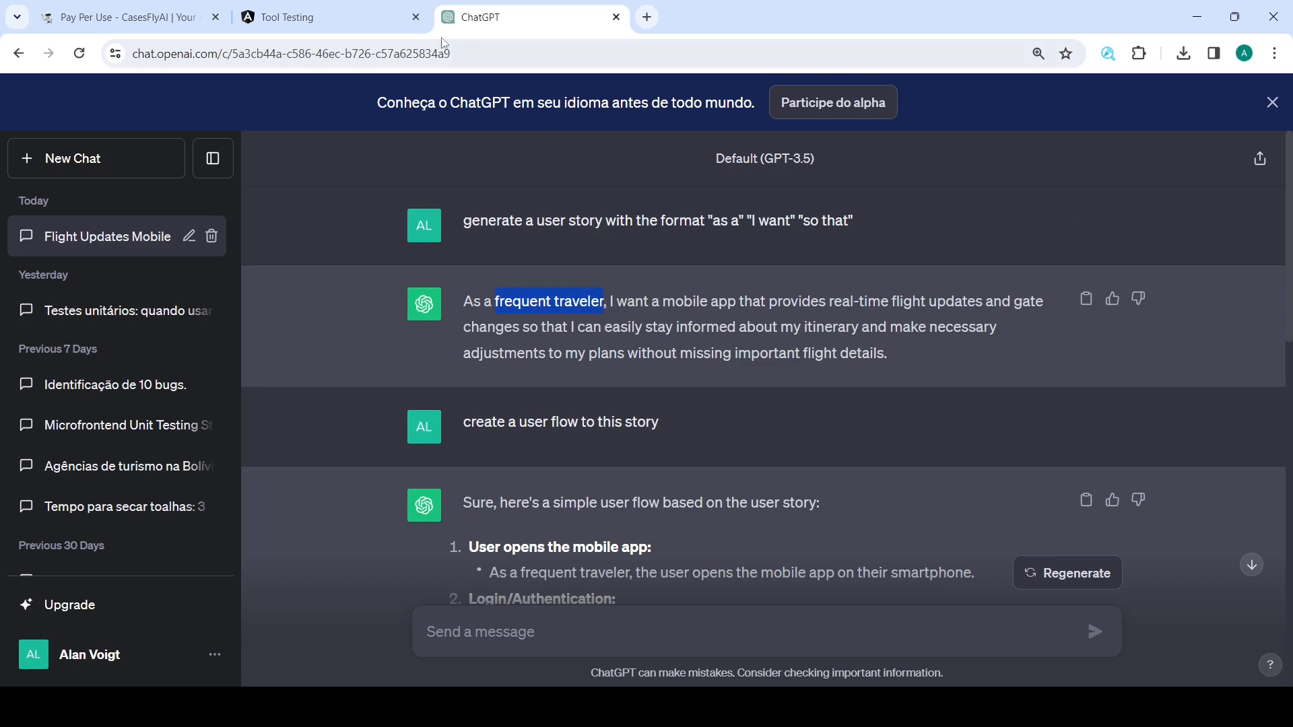
{"action": "left_click", "coordinate": [313, 13]}
{"action": "left_click", "coordinate": [367, 313]}
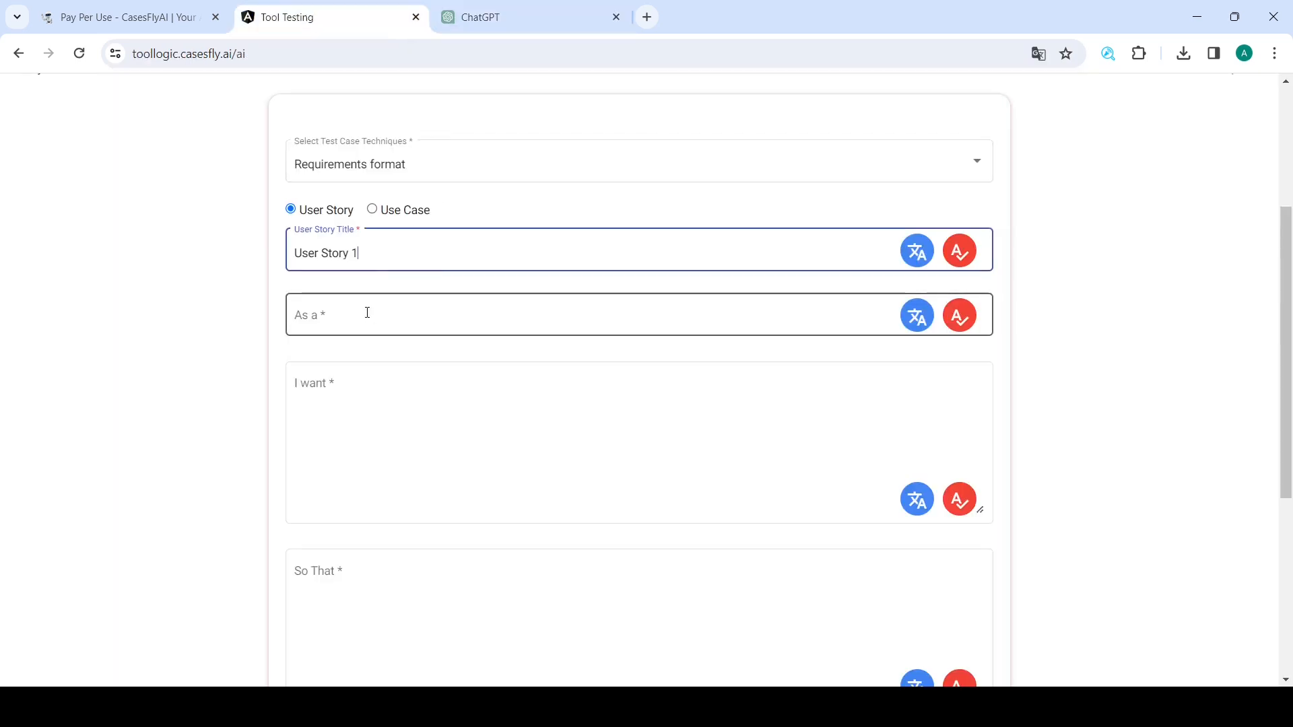
{"action": "key", "text": "ctrl+v"}
- Copy "a mobile app that provides real-time flight updates and gate changes" from the ChatGPT user story into the I want field
{"action": "key", "text": "ctrl+Tab"}
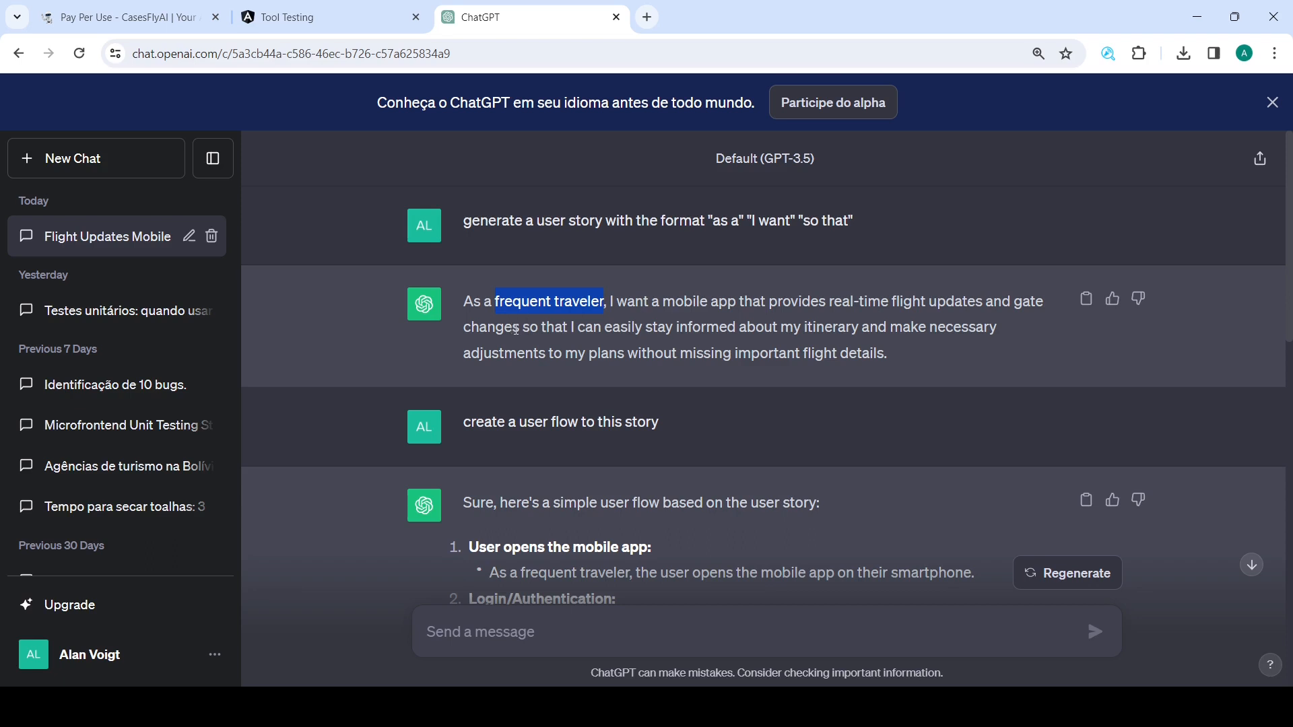
{"action": "left_click_drag", "start_coordinate": [516, 329], "coordinate": [650, 301]}
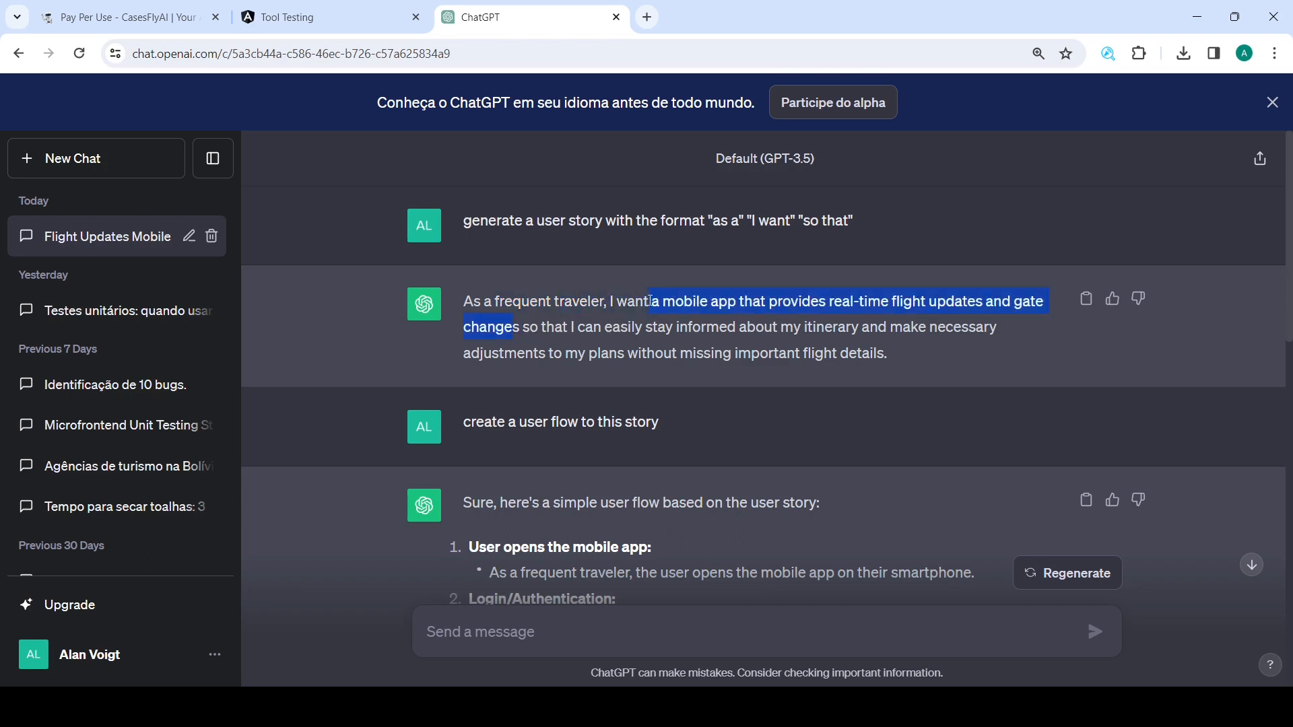
{"action": "left_click", "coordinate": [561, 297]}
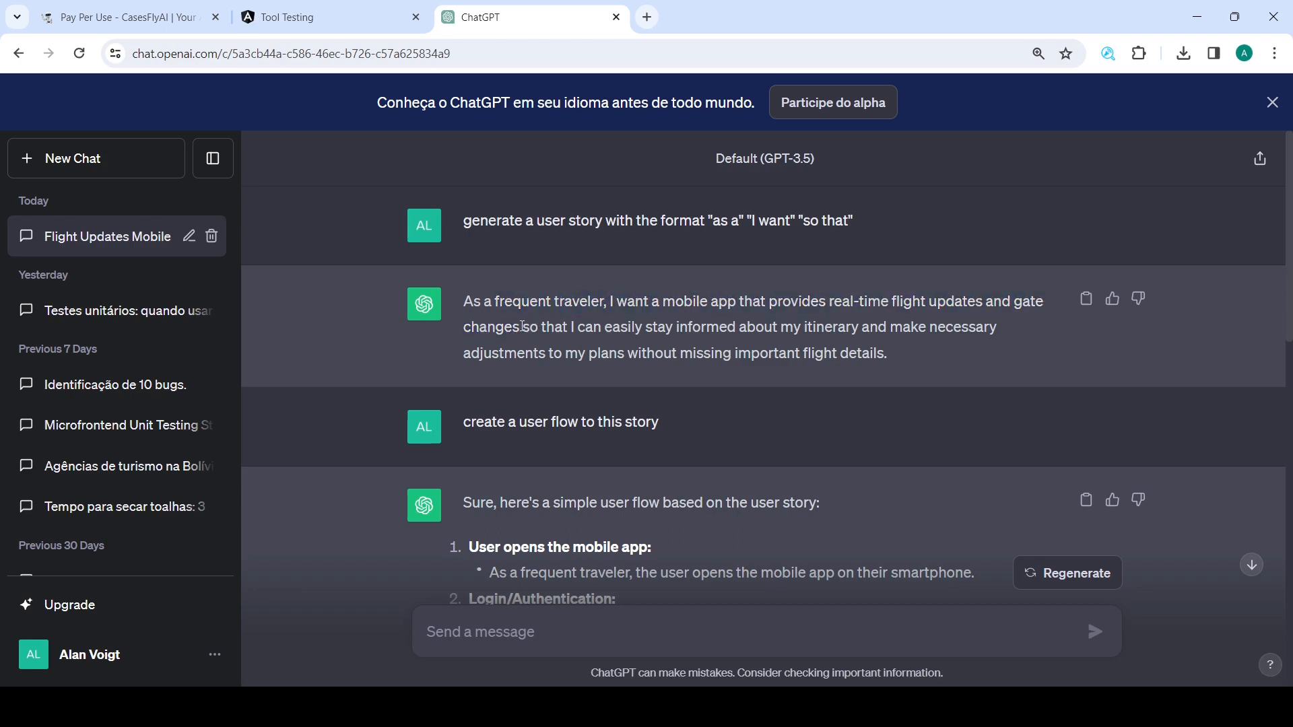
{"action": "left_click_drag", "start_coordinate": [519, 330], "coordinate": [651, 297]}
{"action": "key", "text": "ctrl+c"}
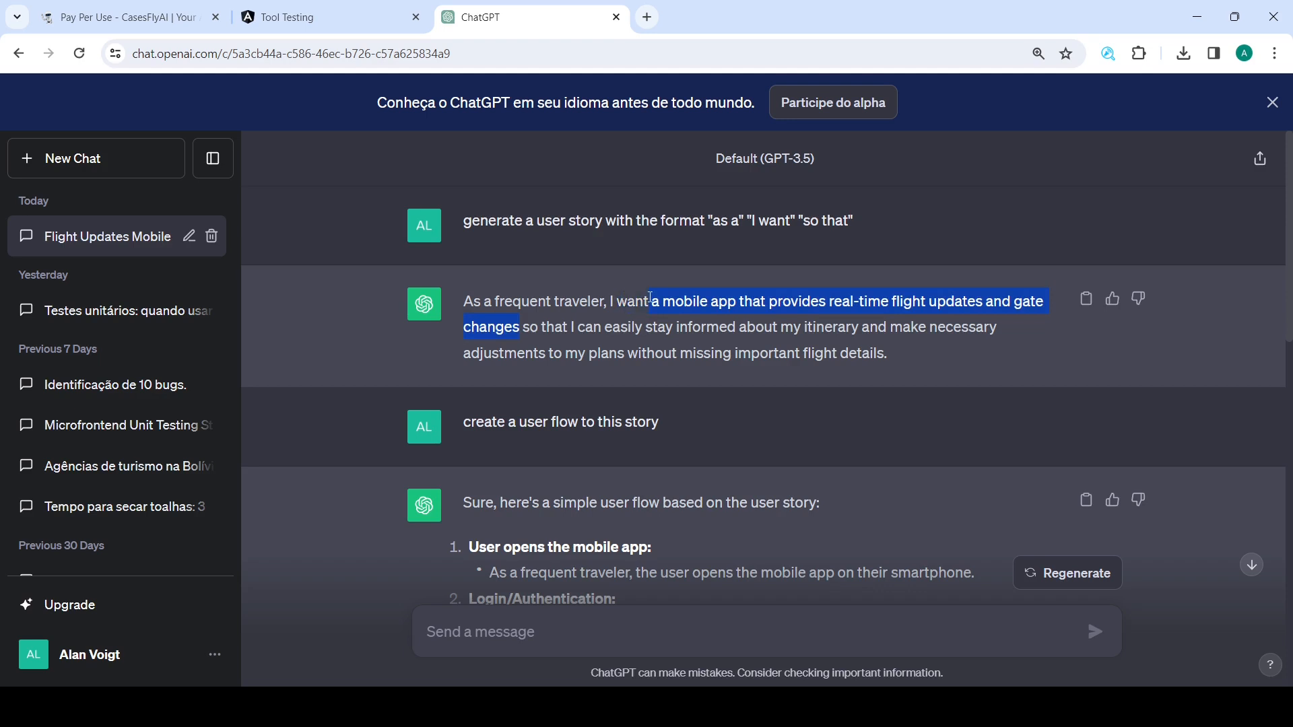
{"action": "left_click", "coordinate": [316, 17]}
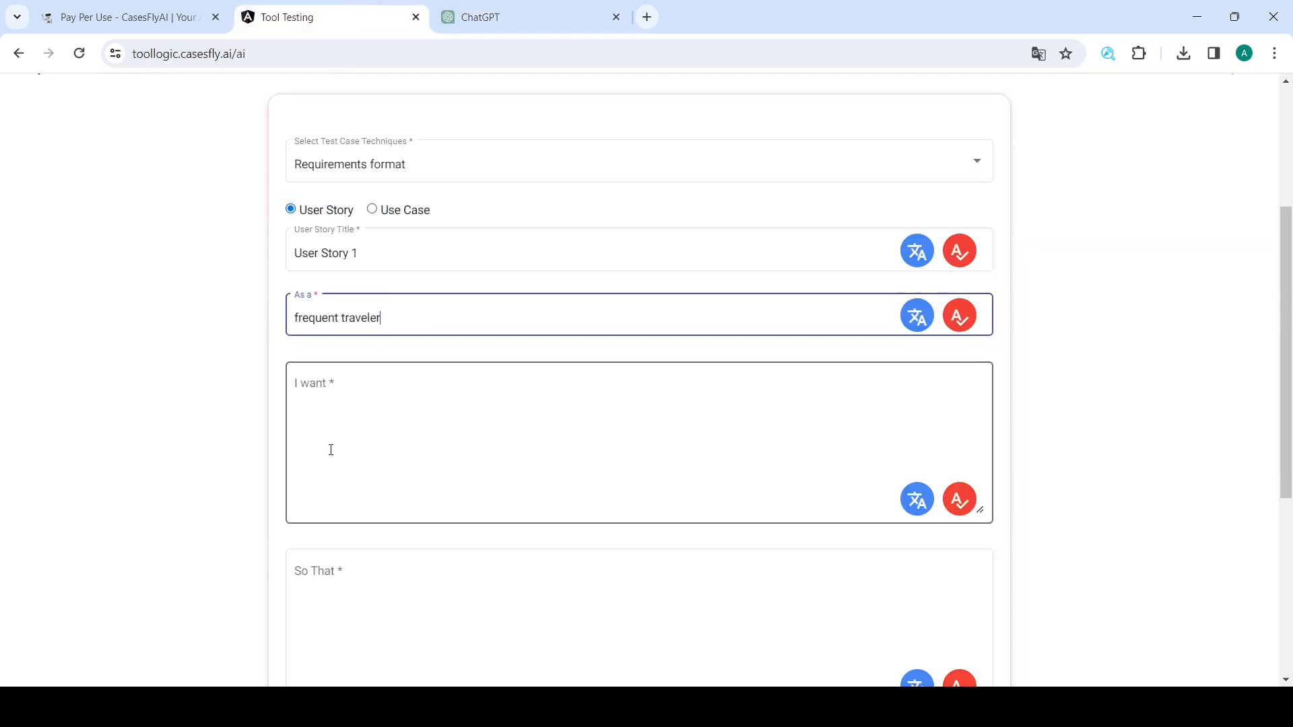
{"action": "left_click", "coordinate": [479, 385]}
{"action": "key", "text": "ctrl+v"}
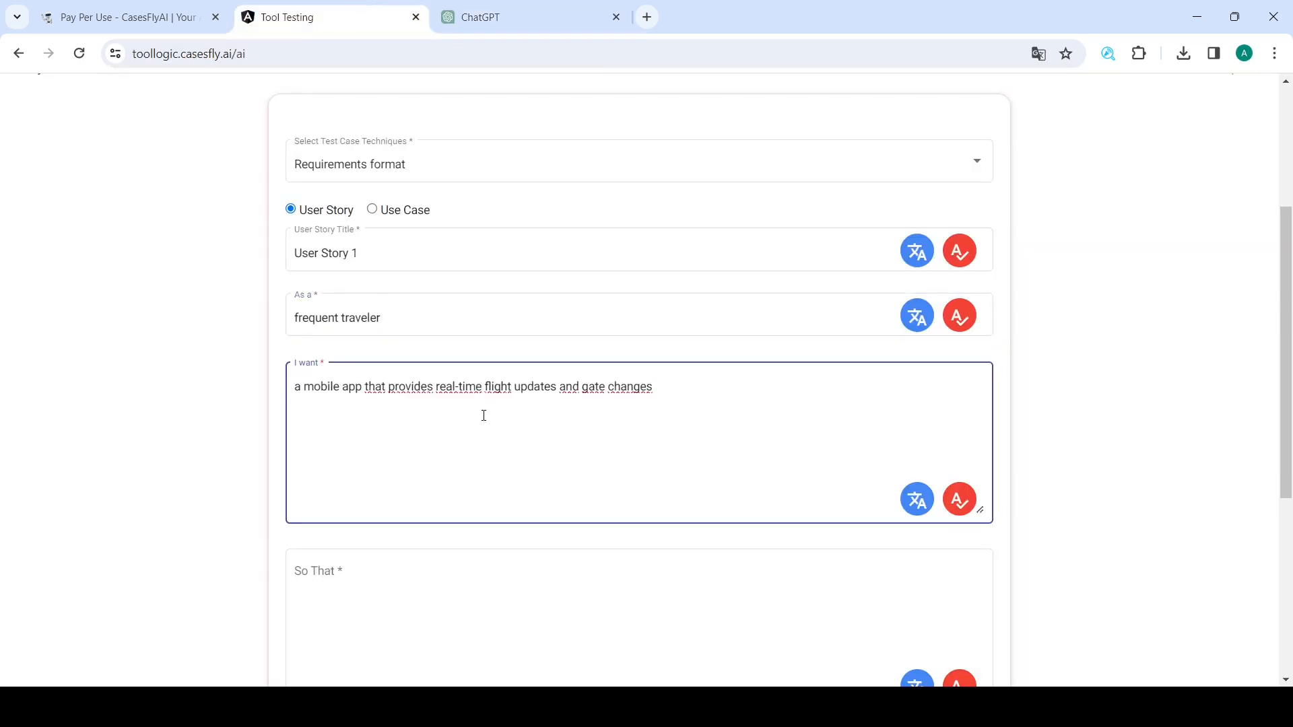
- Copy the ChatGPT story's closing clause, from "I can easily stay informed" through "important flight details.", into the So That field
{"action": "scroll", "coordinate": [484, 416], "scroll_direction": "down", "scroll_amount": 3}
{"action": "left_click", "coordinate": [495, 17]}
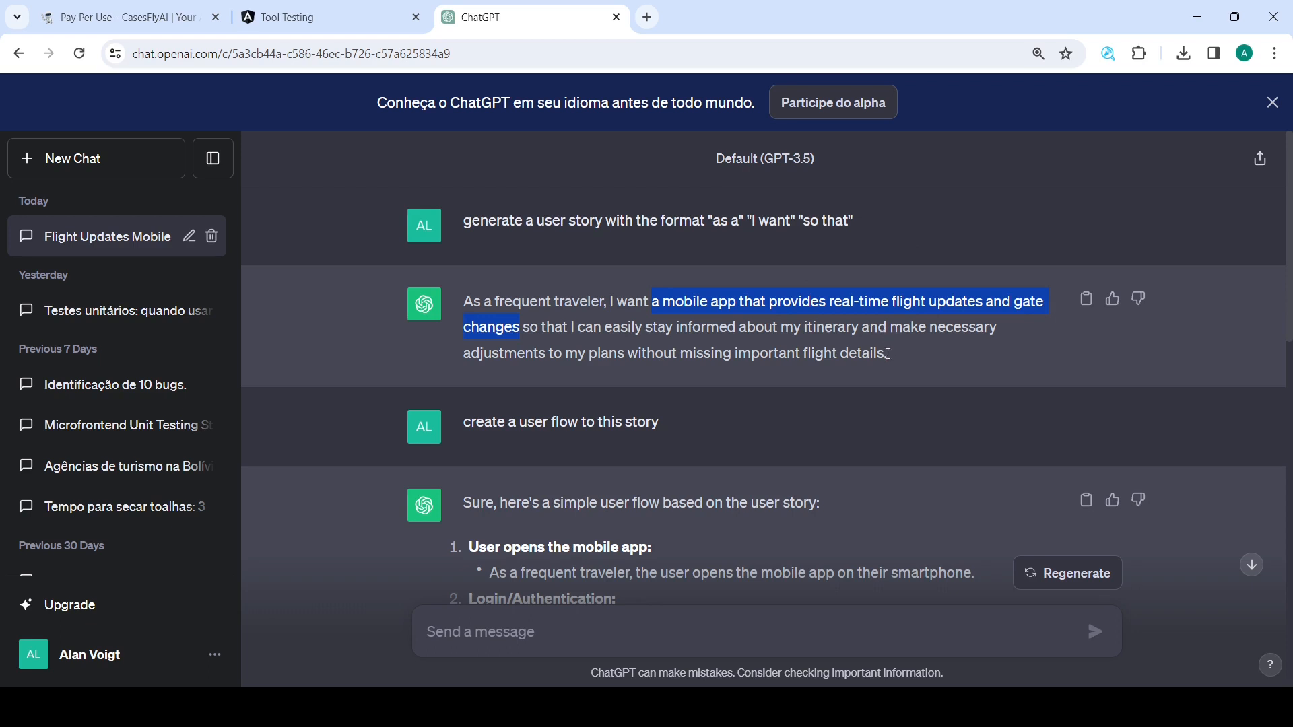
{"action": "left_click_drag", "start_coordinate": [889, 354], "coordinate": [573, 325]}
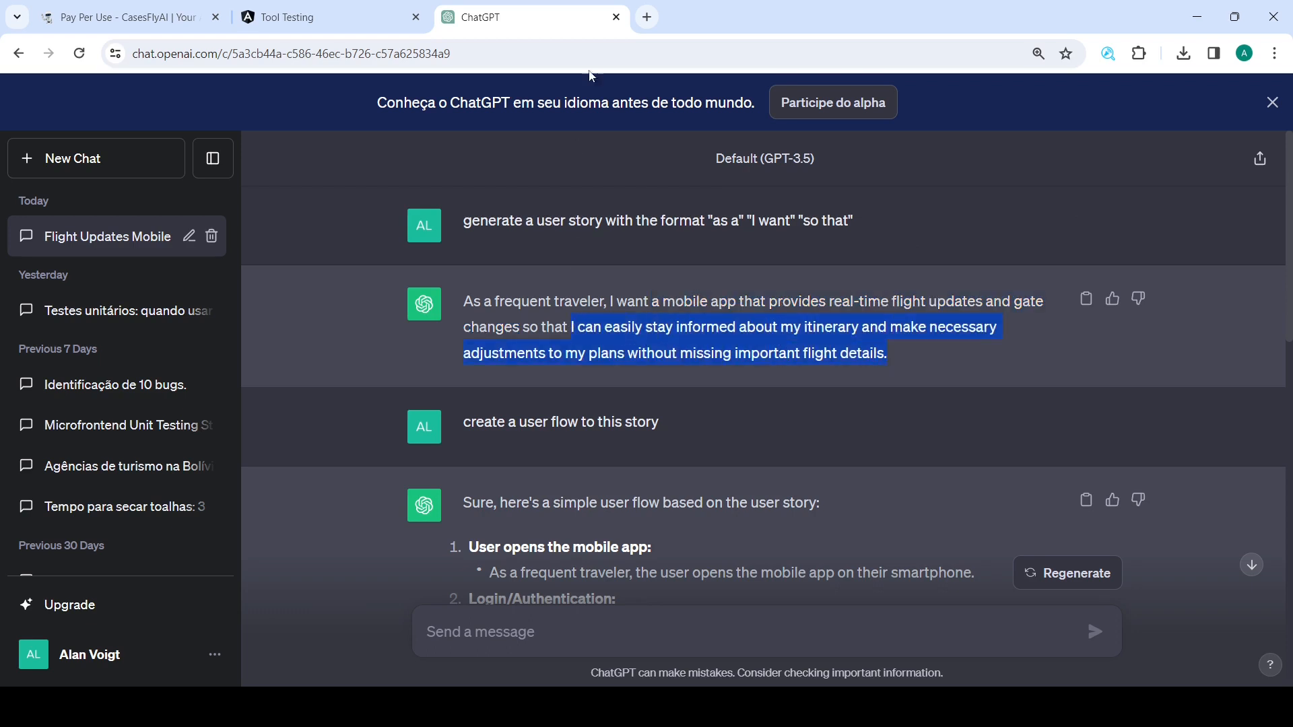
{"action": "left_click", "coordinate": [317, 17]}
{"action": "left_click", "coordinate": [340, 425]}
{"action": "type", "text": "I can easily stay informed about my itinerary and make necessary adjustments to my plans without missing important flight details."}
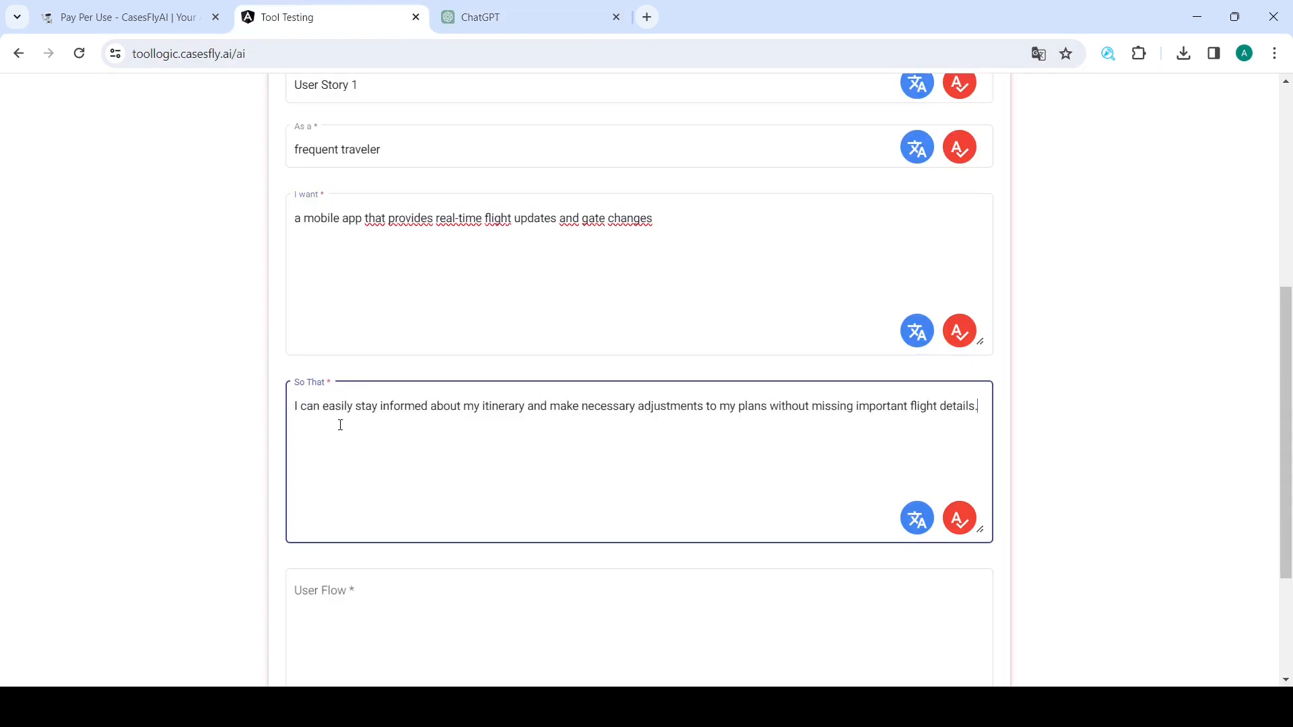
- Copy the ChatGPT user flow from "User opens the mobile app" through the end of "Options for Adjustments" into the User Flow field
{"action": "scroll", "coordinate": [341, 425], "scroll_direction": "down", "scroll_amount": 3}
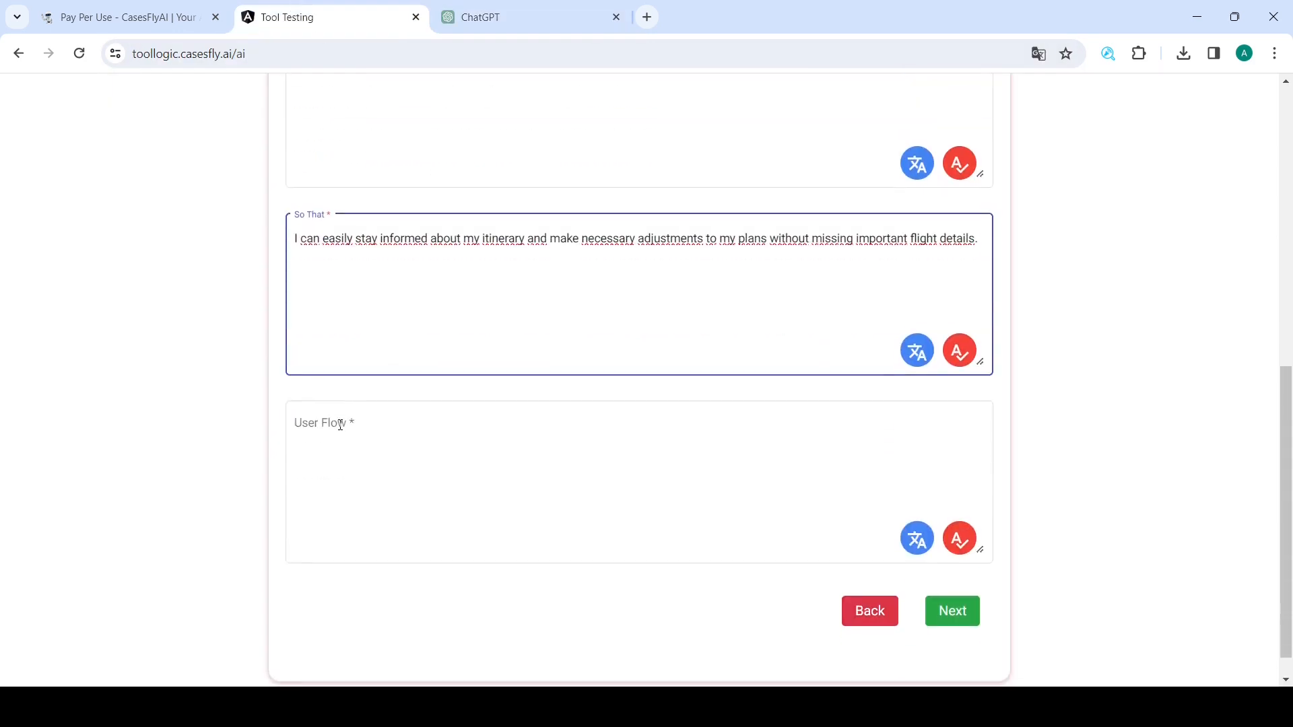
{"action": "left_click", "coordinate": [383, 426]}
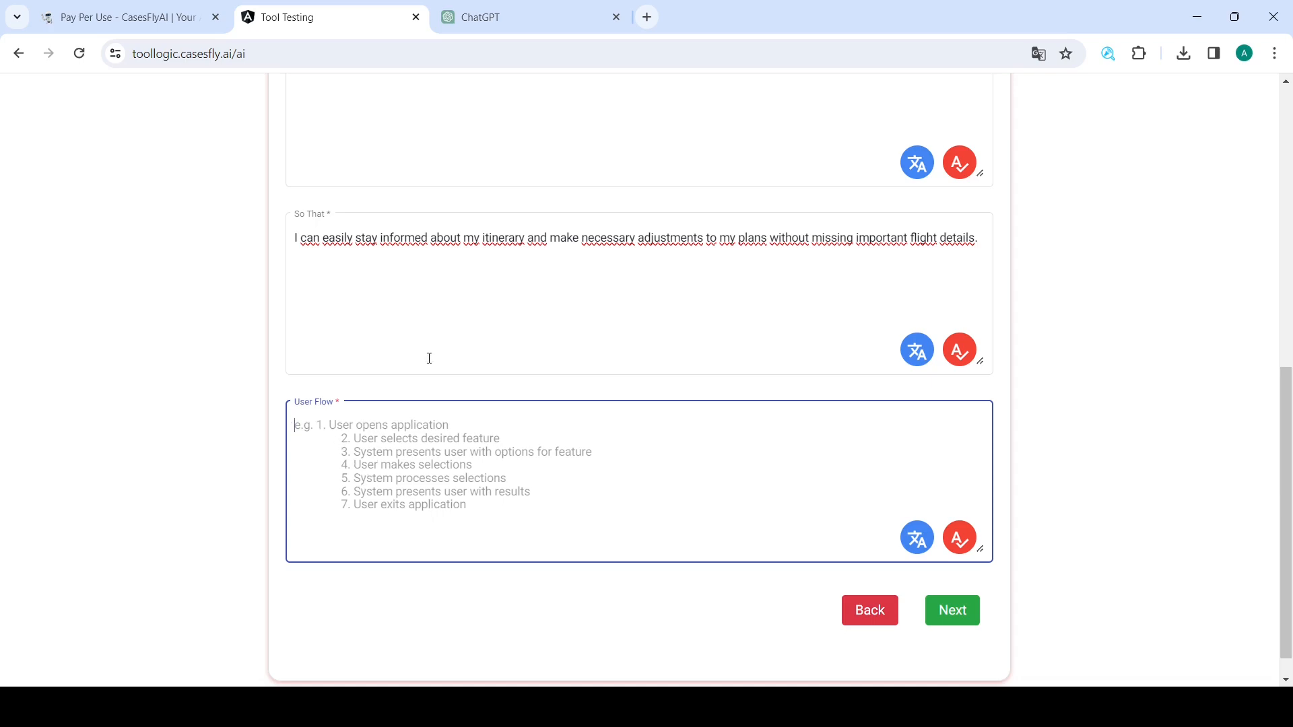
{"action": "left_click", "coordinate": [514, 13]}
{"action": "scroll", "coordinate": [525, 269], "scroll_direction": "down", "scroll_amount": 5}
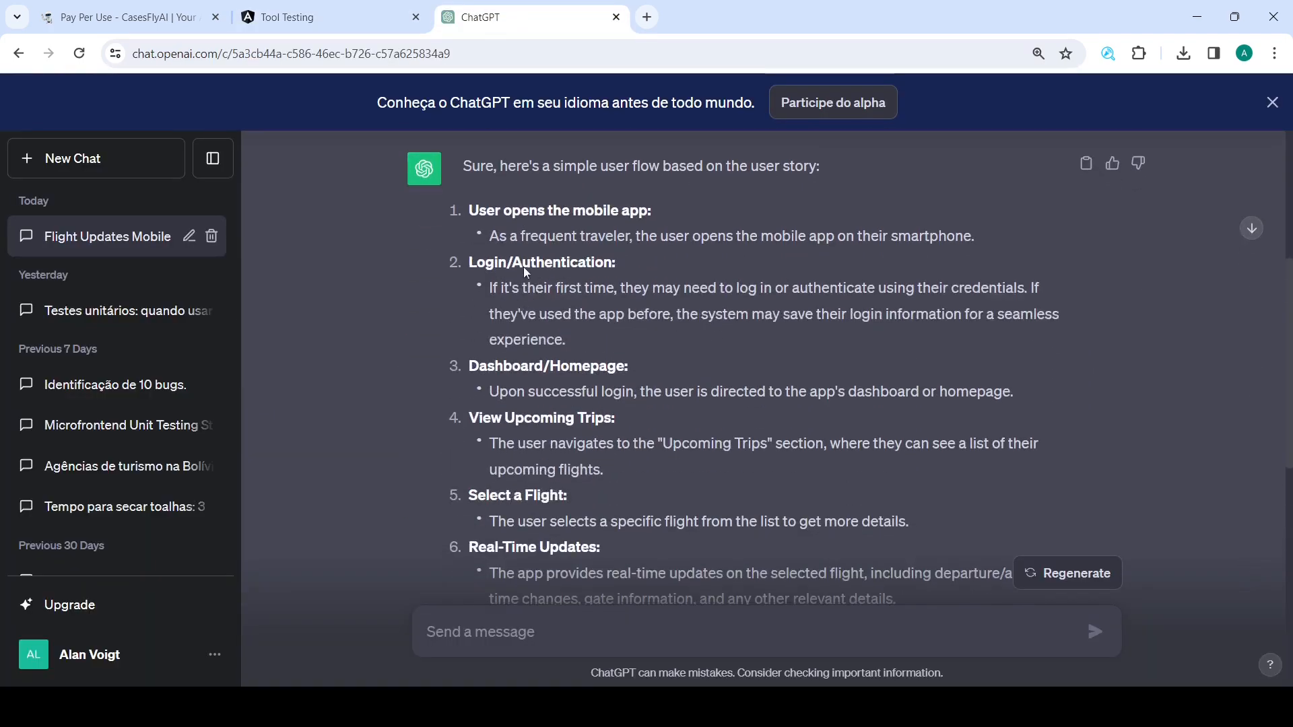
{"action": "scroll", "coordinate": [538, 269], "scroll_direction": "up", "scroll_amount": 3}
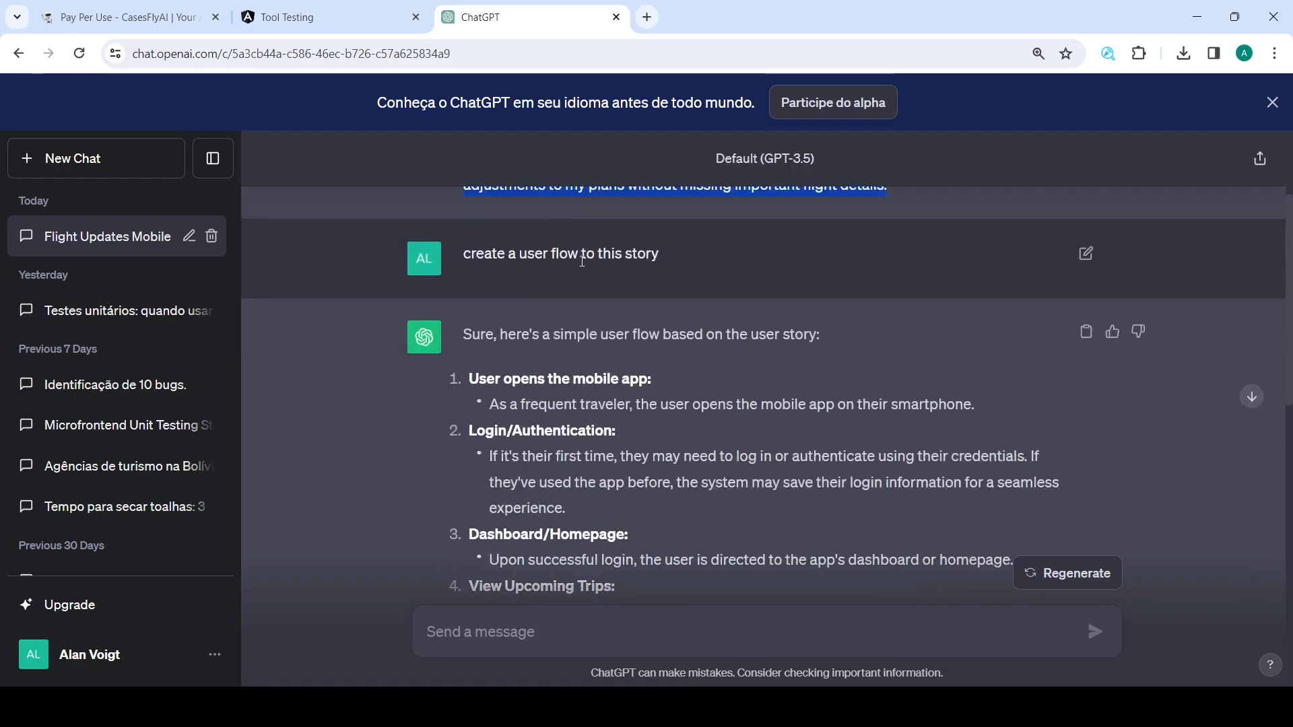
{"action": "scroll", "coordinate": [579, 269], "scroll_direction": "up", "scroll_amount": 3}
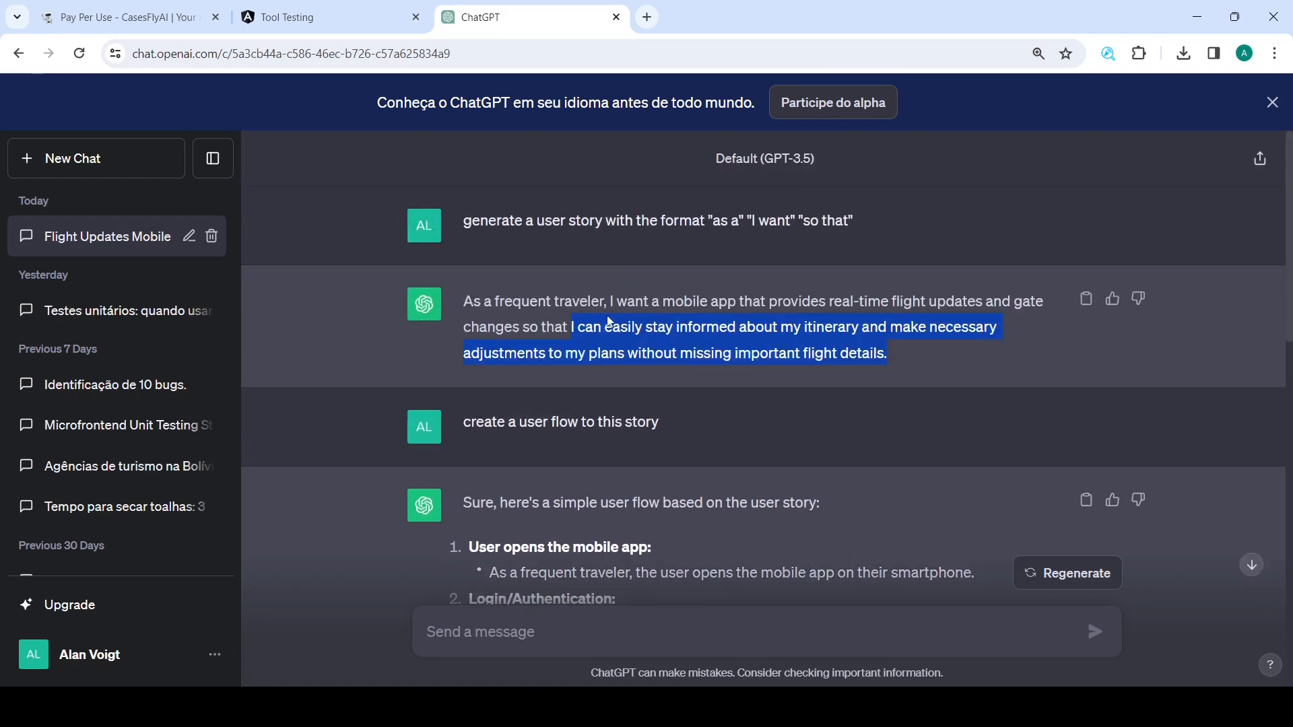
{"action": "scroll", "coordinate": [559, 323], "scroll_direction": "down", "scroll_amount": 4}
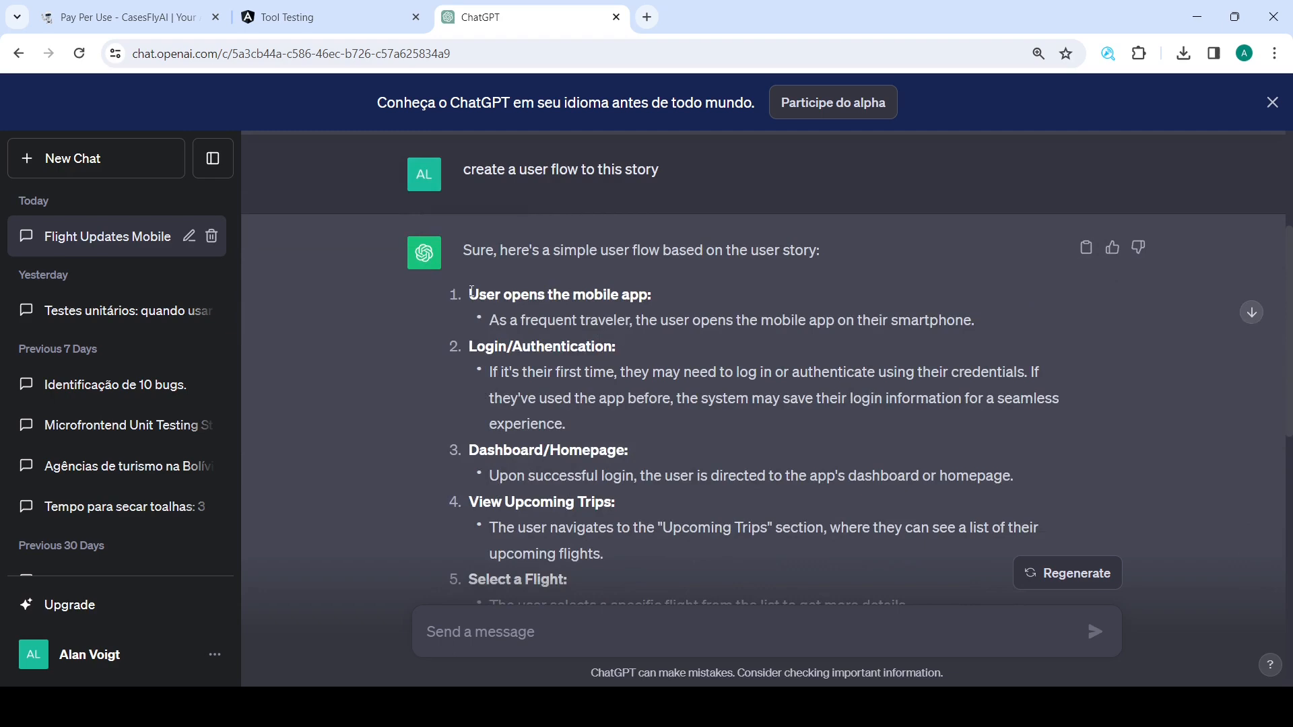
{"action": "left_click_drag", "start_coordinate": [473, 294], "coordinate": [562, 367]}
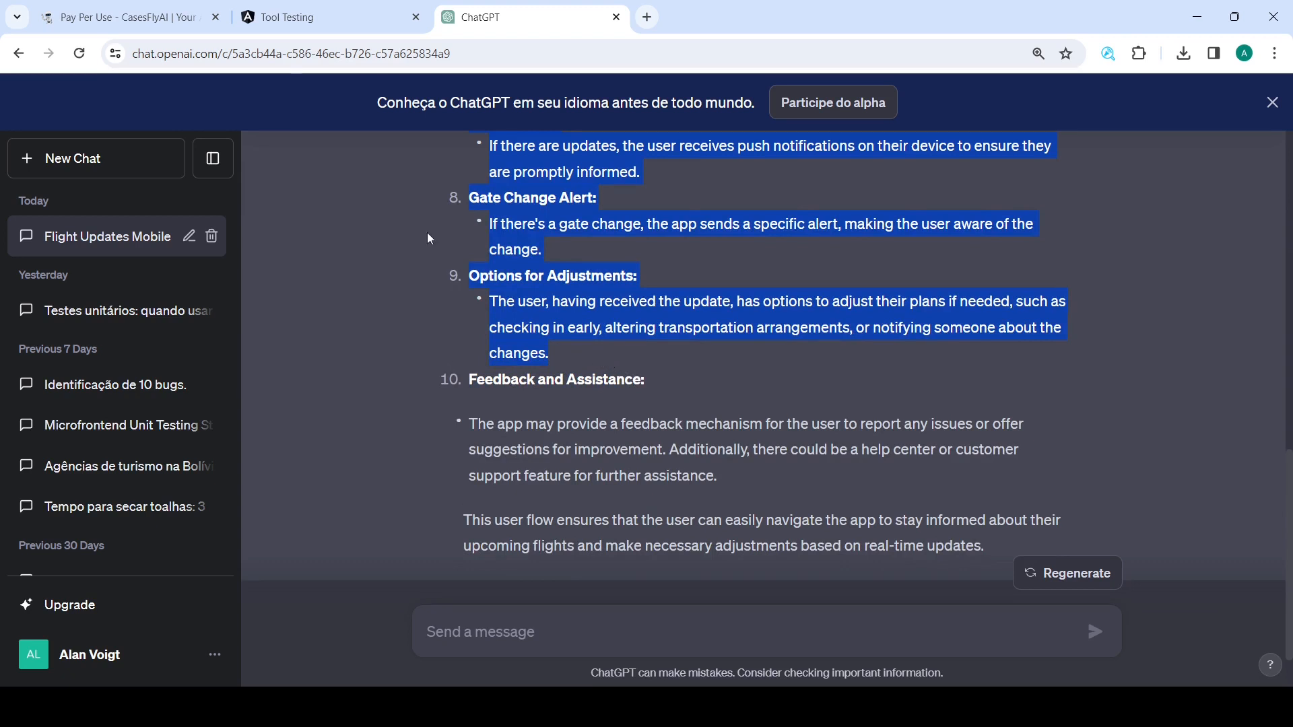
{"action": "left_click", "coordinate": [319, 26]}
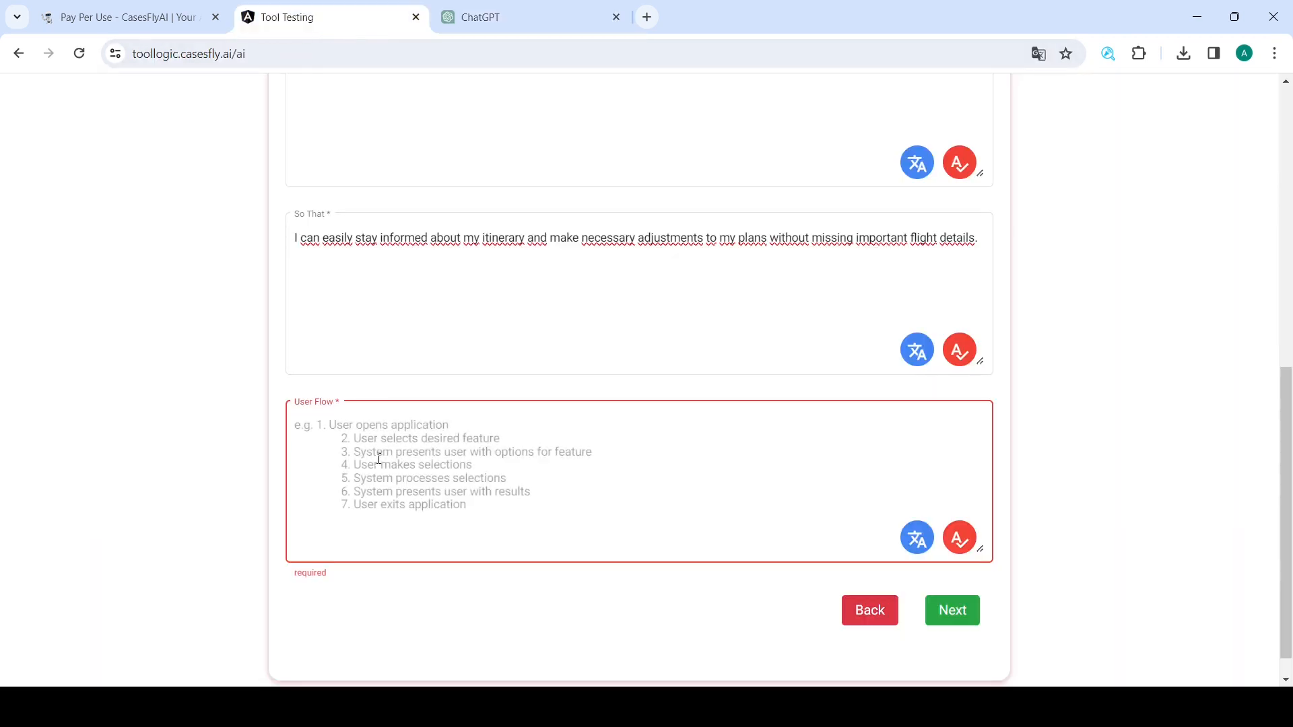
{"action": "key", "text": "ctrl+v"}
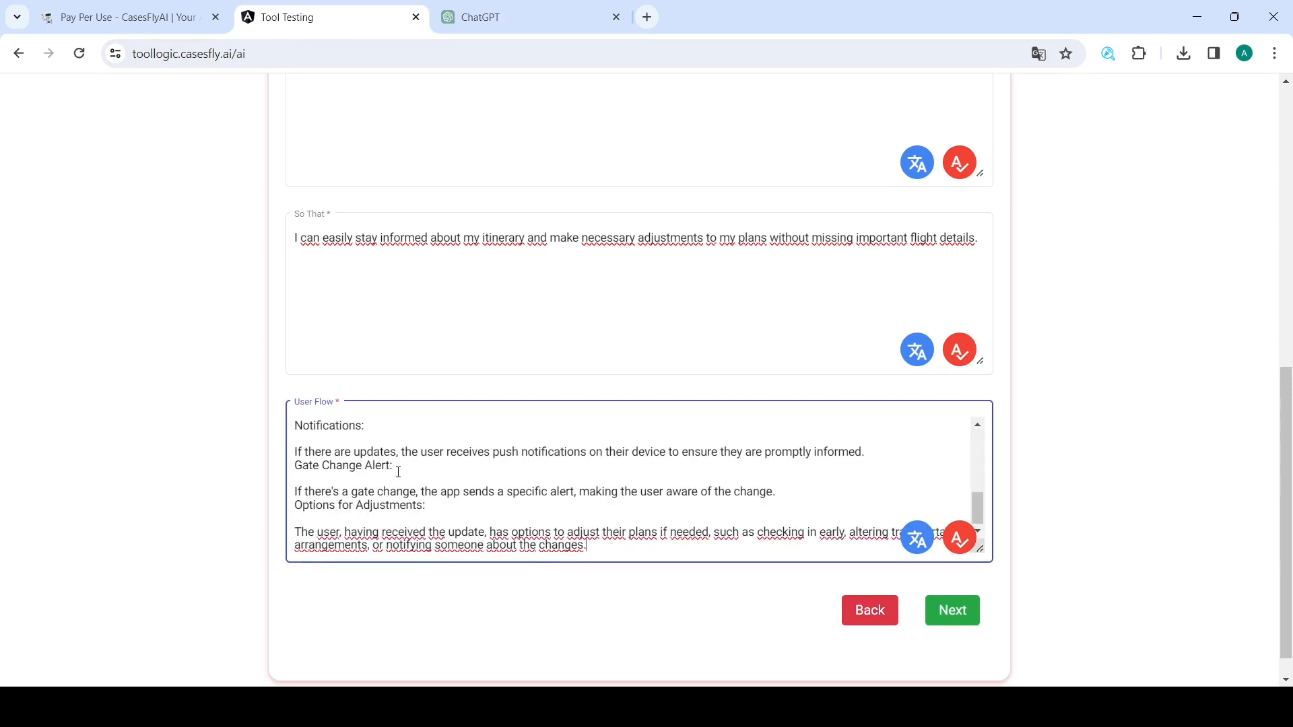
- Compare the start of the pasted user flow with the numbered original in ChatGPT, and return to the form
{"action": "scroll", "coordinate": [399, 472], "scroll_direction": "up", "scroll_amount": 10}
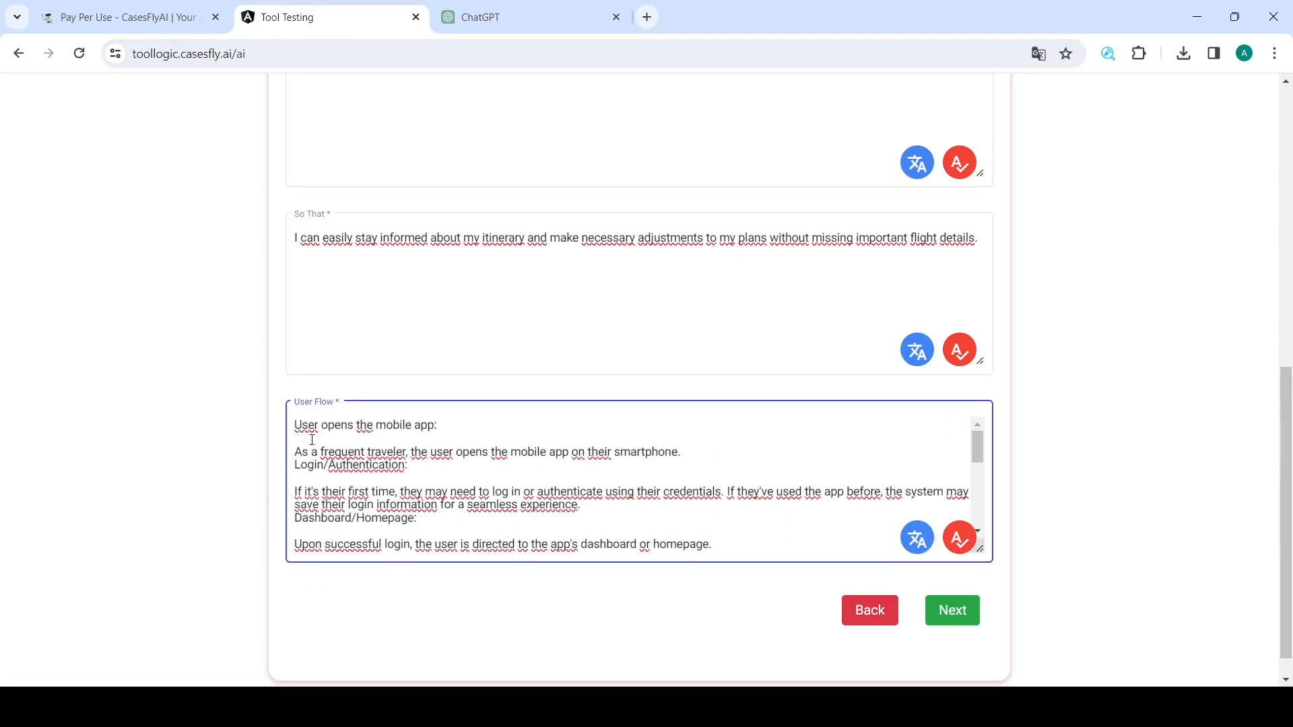
{"action": "left_click", "coordinate": [496, 13]}
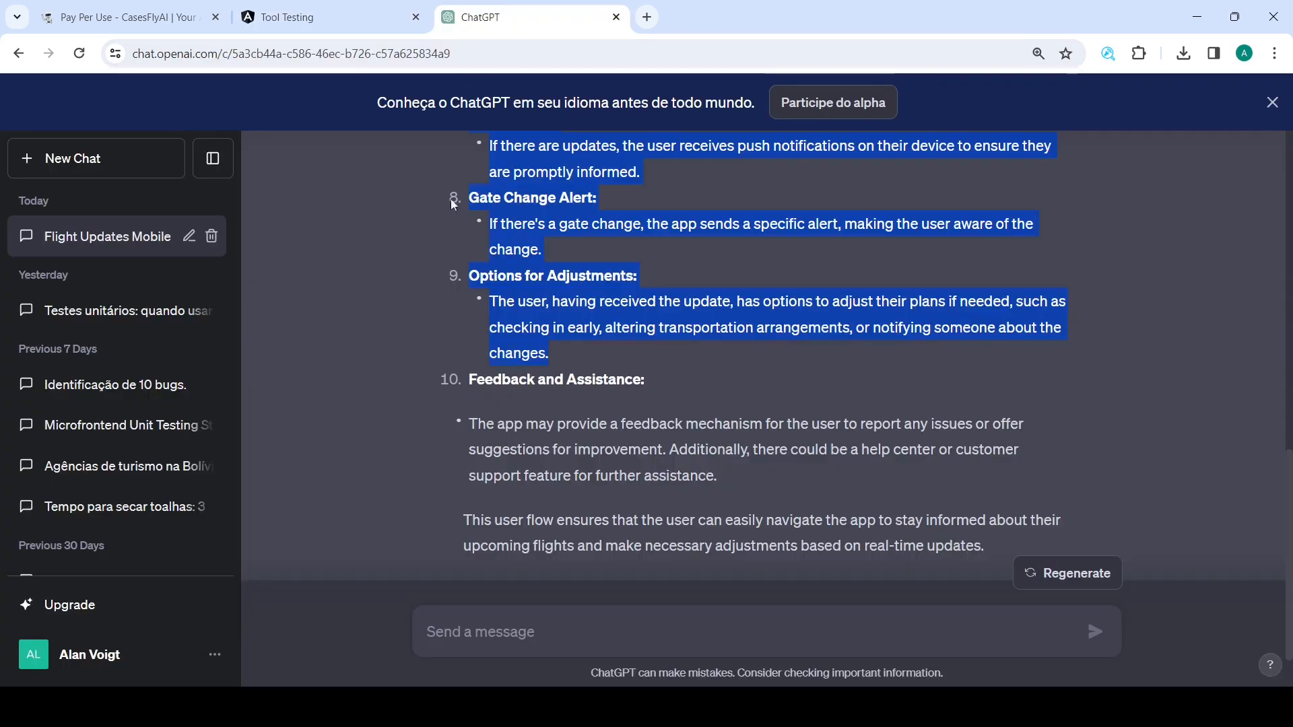
{"action": "scroll", "coordinate": [501, 291], "scroll_direction": "up", "scroll_amount": 5}
{"action": "scroll", "coordinate": [502, 292], "scroll_direction": "up", "scroll_amount": 7}
{"action": "scroll", "coordinate": [460, 387], "scroll_direction": "down", "scroll_amount": 2}
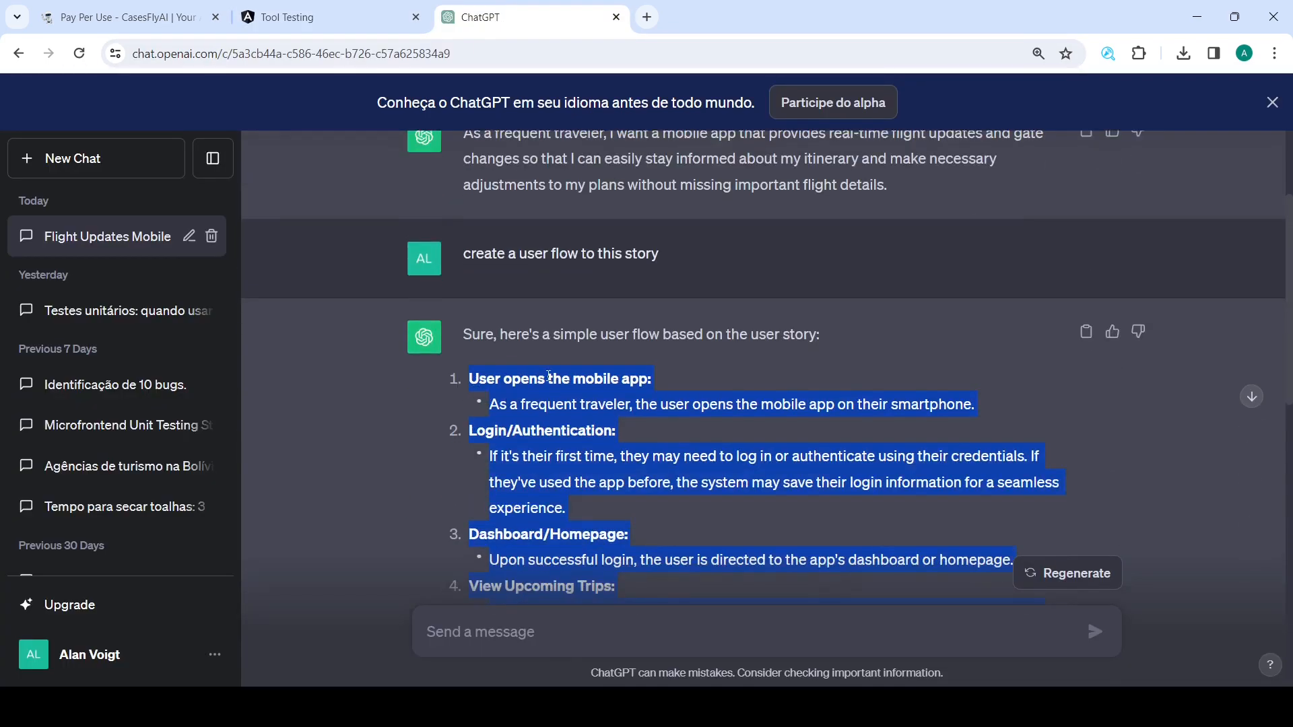
{"action": "scroll", "coordinate": [531, 386], "scroll_direction": "down", "scroll_amount": 1}
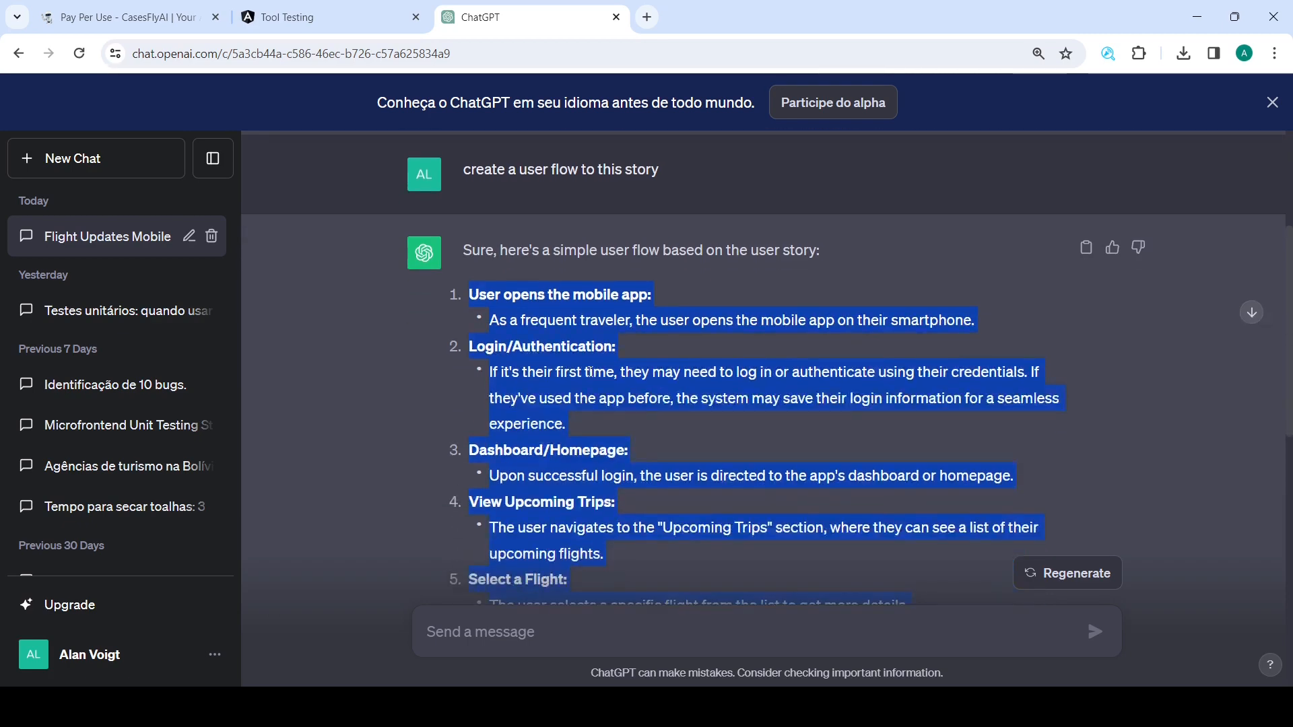
{"action": "left_click", "coordinate": [343, 18]}
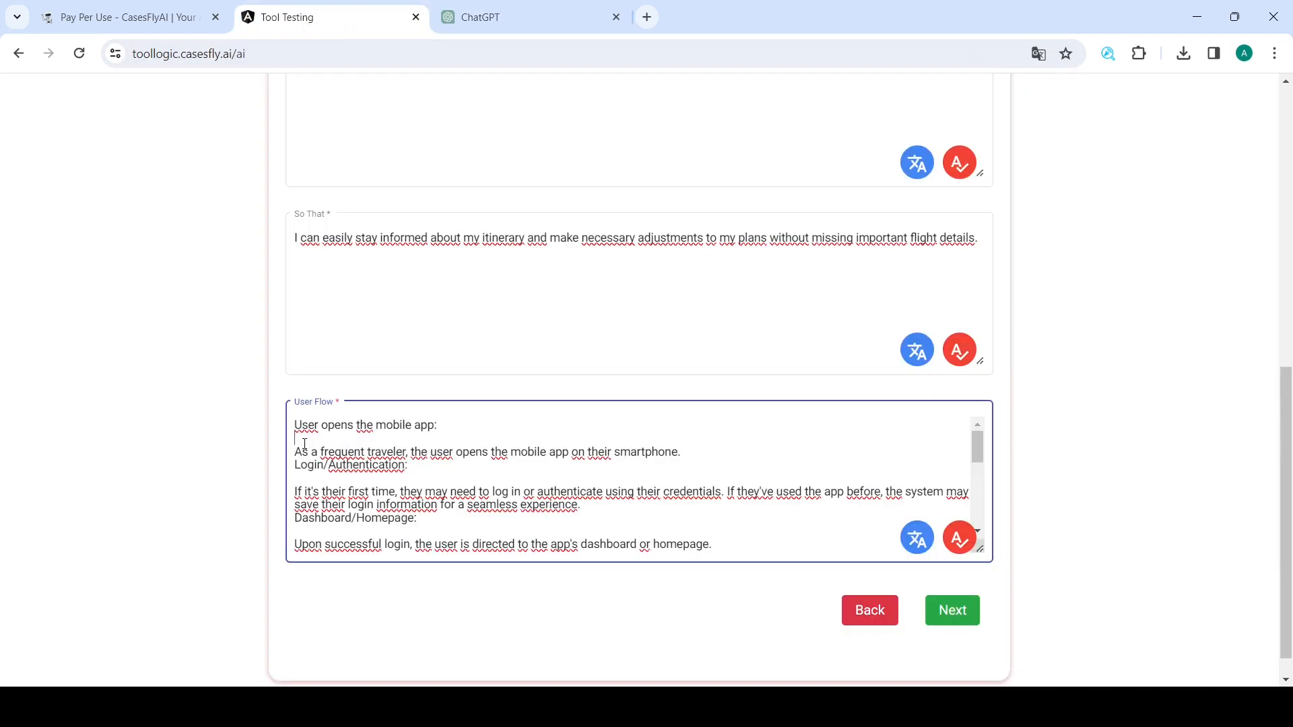
- Remove the "User opens the mobile app" and "Login/Authentication" headings from the User Flow and number their descriptions 1. and 2
{"action": "left_click_drag", "start_coordinate": [304, 443], "coordinate": [277, 426]}
{"action": "key", "text": "BackSpace"}
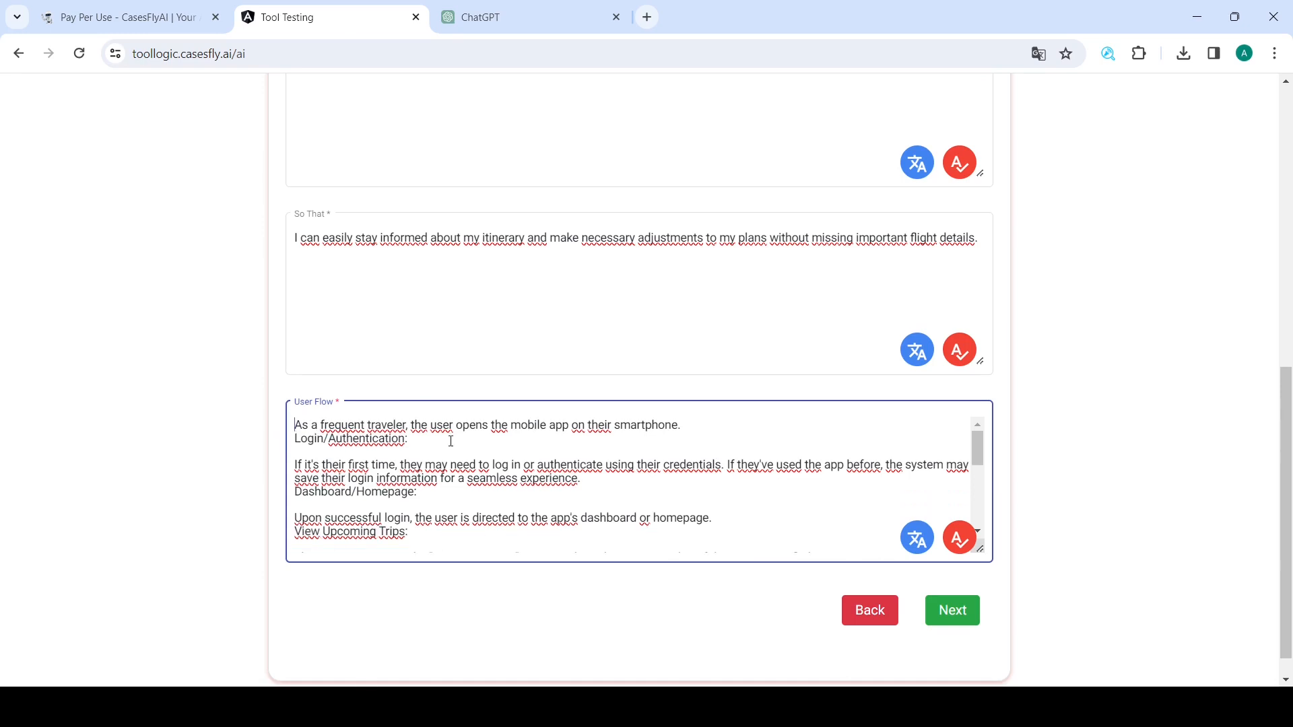
{"action": "type", "text": "1."}
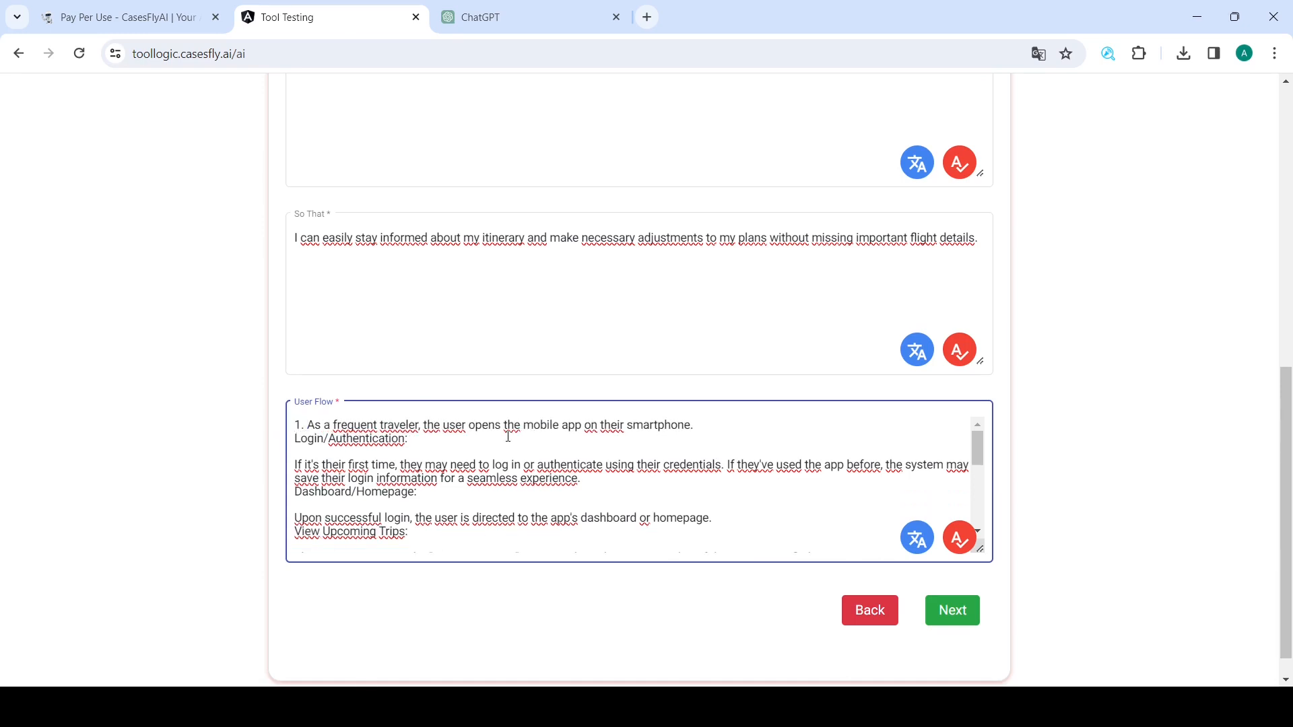
{"action": "left_click_drag", "start_coordinate": [429, 445], "coordinate": [274, 441]}
{"action": "key", "text": "BackSpace"}
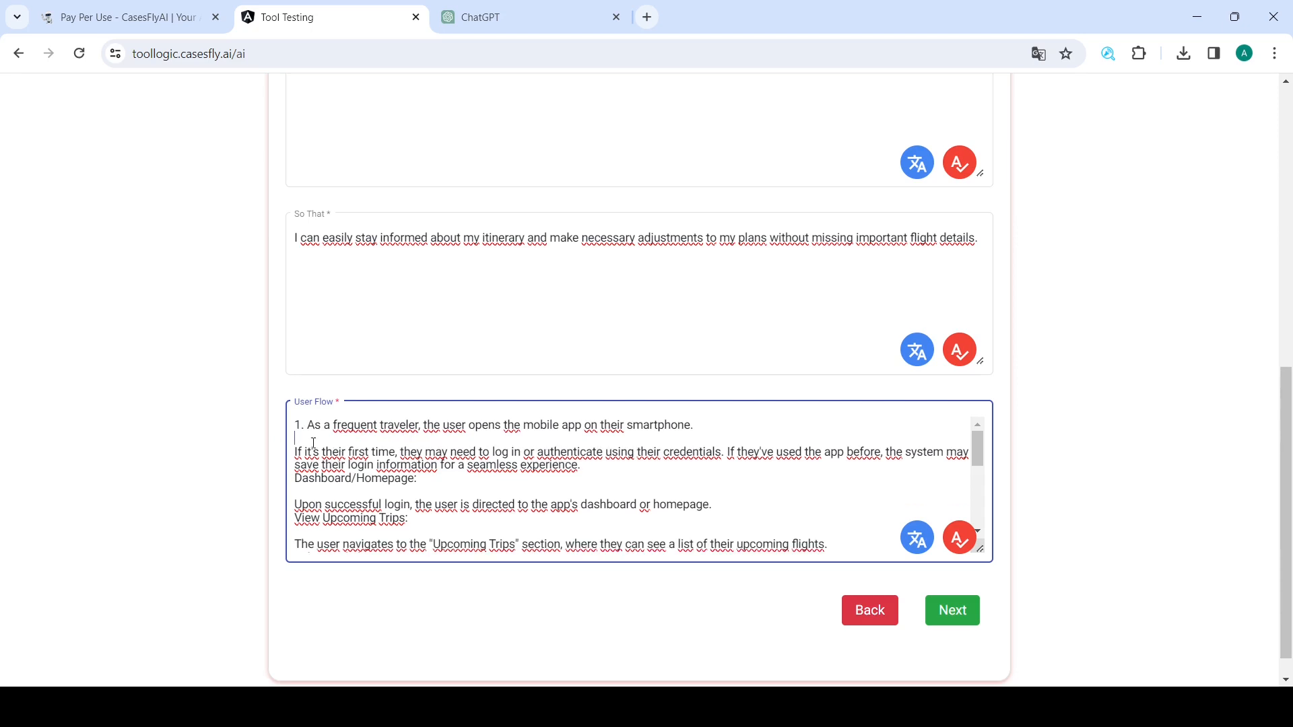
{"action": "type", "text": "2."}
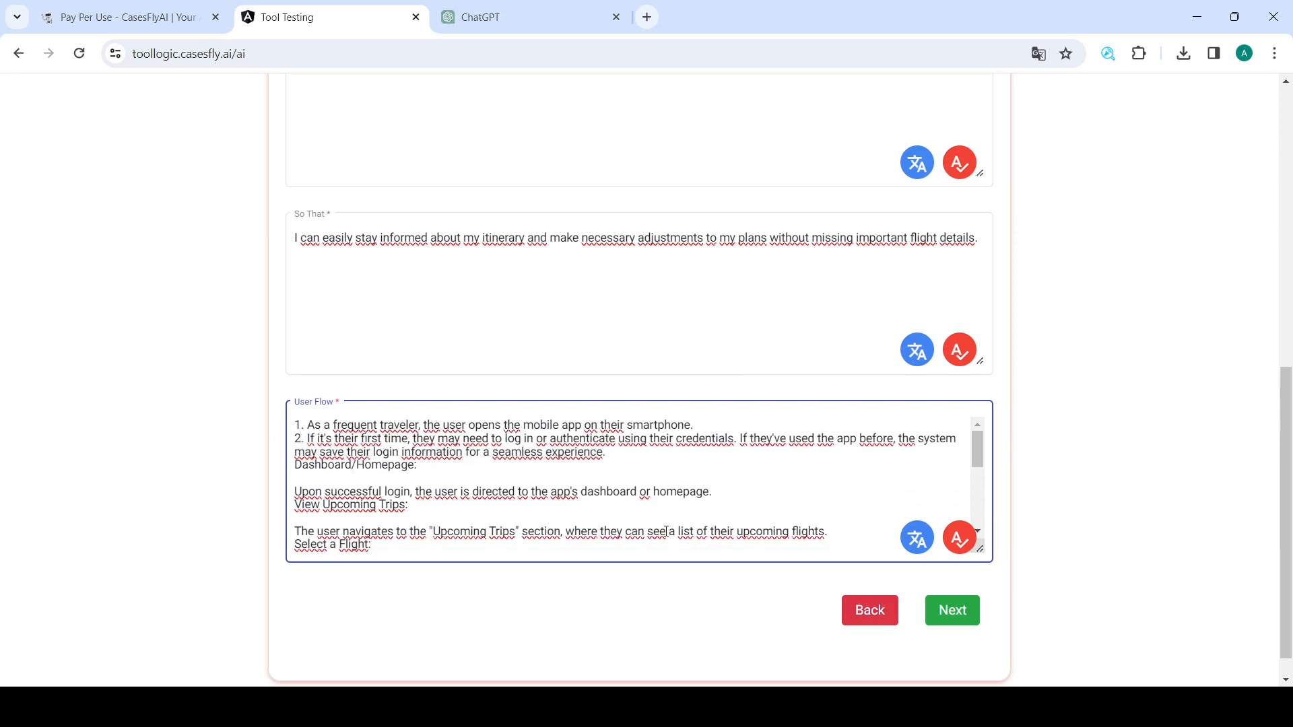
- Remove the "Dashboard/Homepage" and "View Upcoming Trips" headings from the User Flow and number their descriptions 3. and 4
{"action": "left_click_drag", "start_coordinate": [438, 465], "coordinate": [275, 470]}
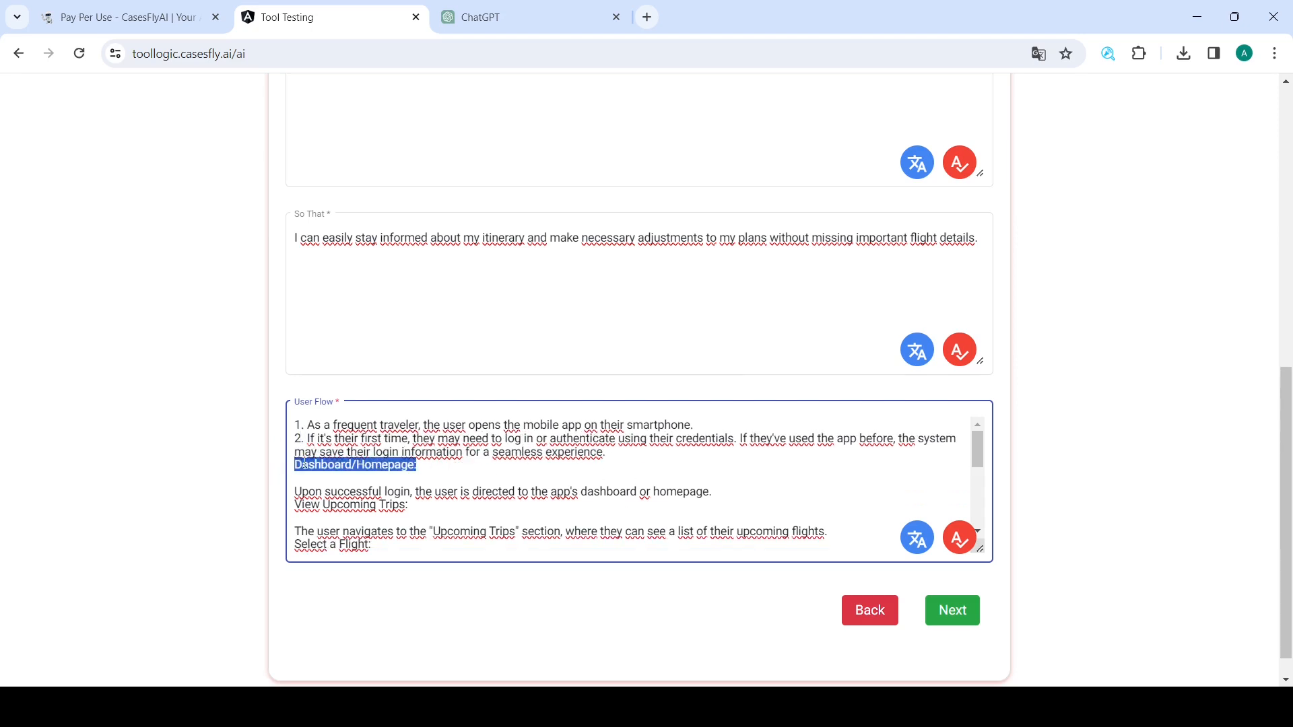
{"action": "key", "text": "Delete"}
{"action": "key", "text": "Delete"}
{"action": "key", "text": "Delete"}
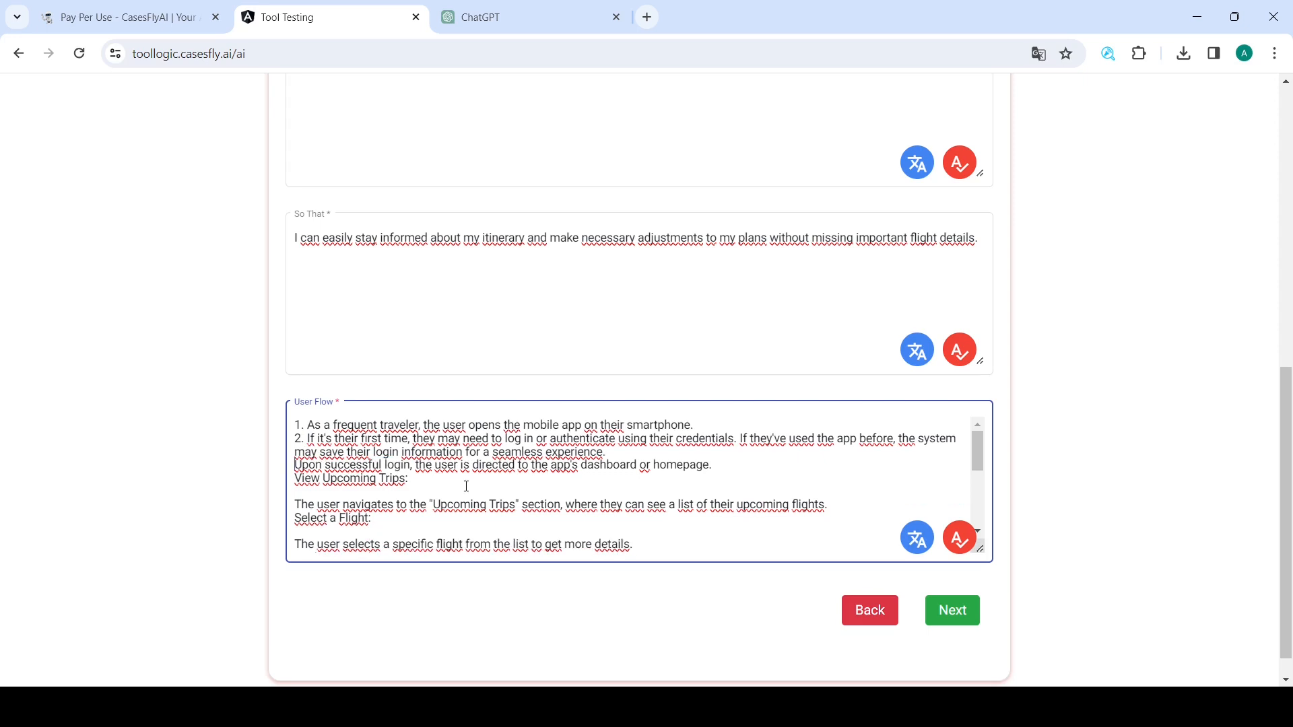
{"action": "type", "text": "3."}
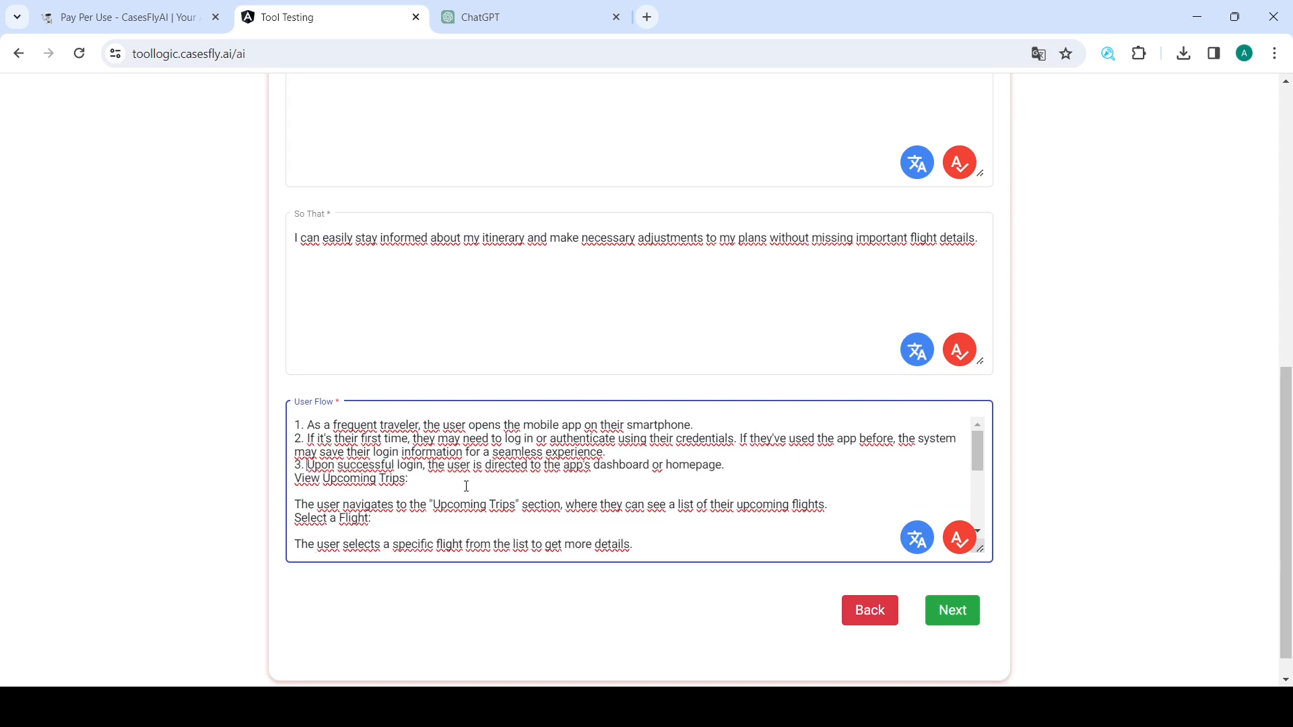
{"action": "left_click_drag", "start_coordinate": [395, 491], "coordinate": [276, 482]}
{"action": "key", "text": "Delete"}
{"action": "key", "text": "Delete"}
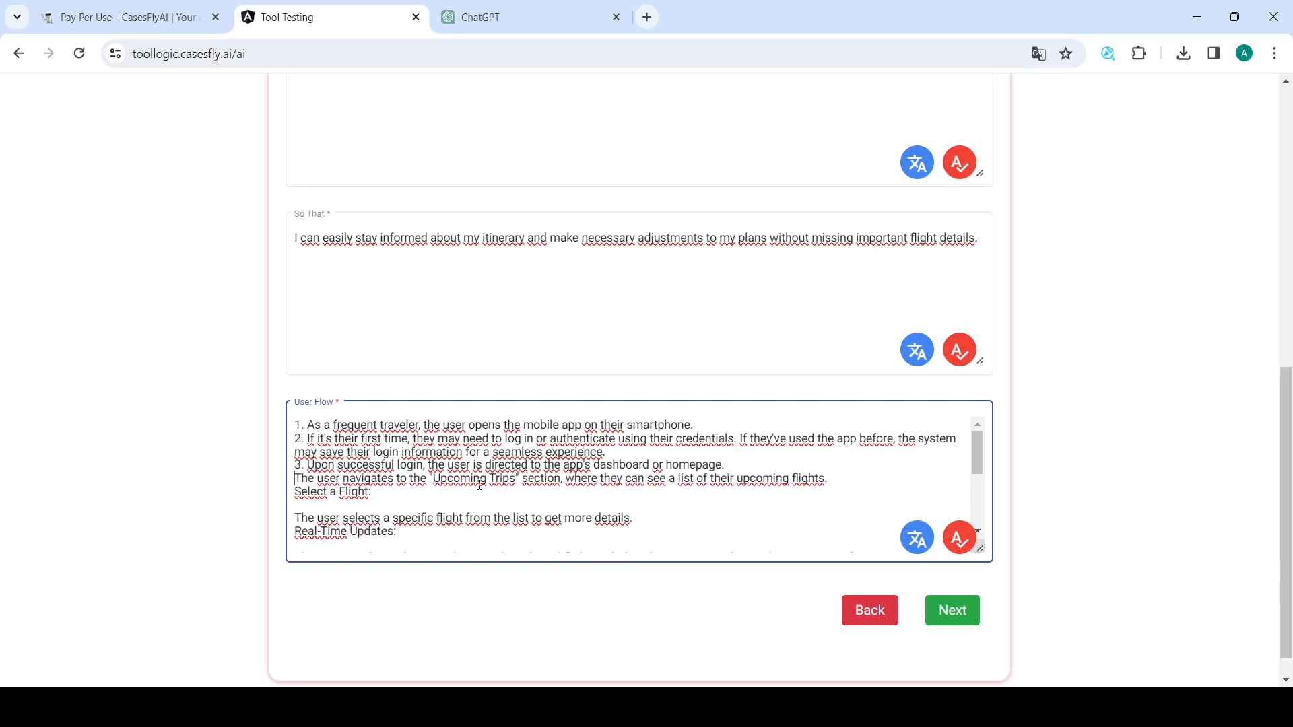
{"action": "type", "text": "4."}
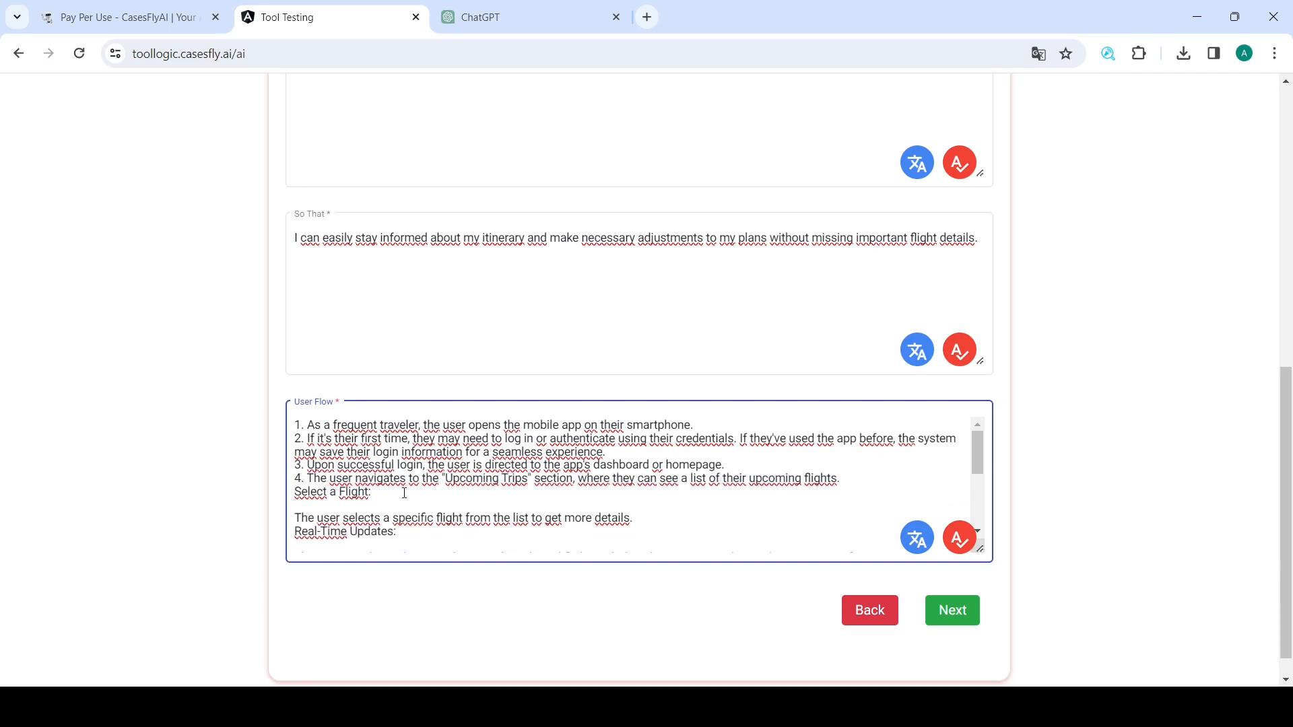
- Remove the "Select a Flight" and "Real-Time Updates" headings from the User Flow and number their descriptions 5. and 6
{"action": "left_click_drag", "start_coordinate": [404, 494], "coordinate": [283, 499]}
{"action": "key", "text": "Delete"}
{"action": "key", "text": "Delete"}
{"action": "key", "text": "Delete"}
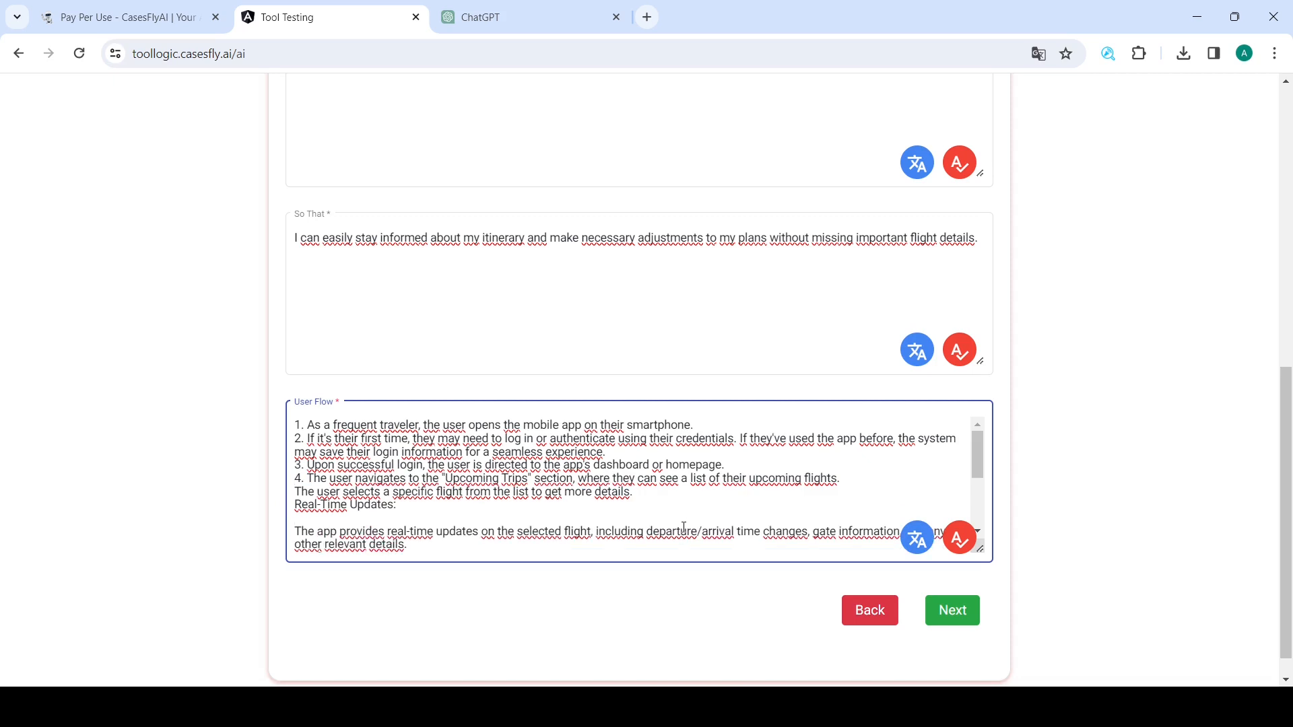
{"action": "type", "text": "5."}
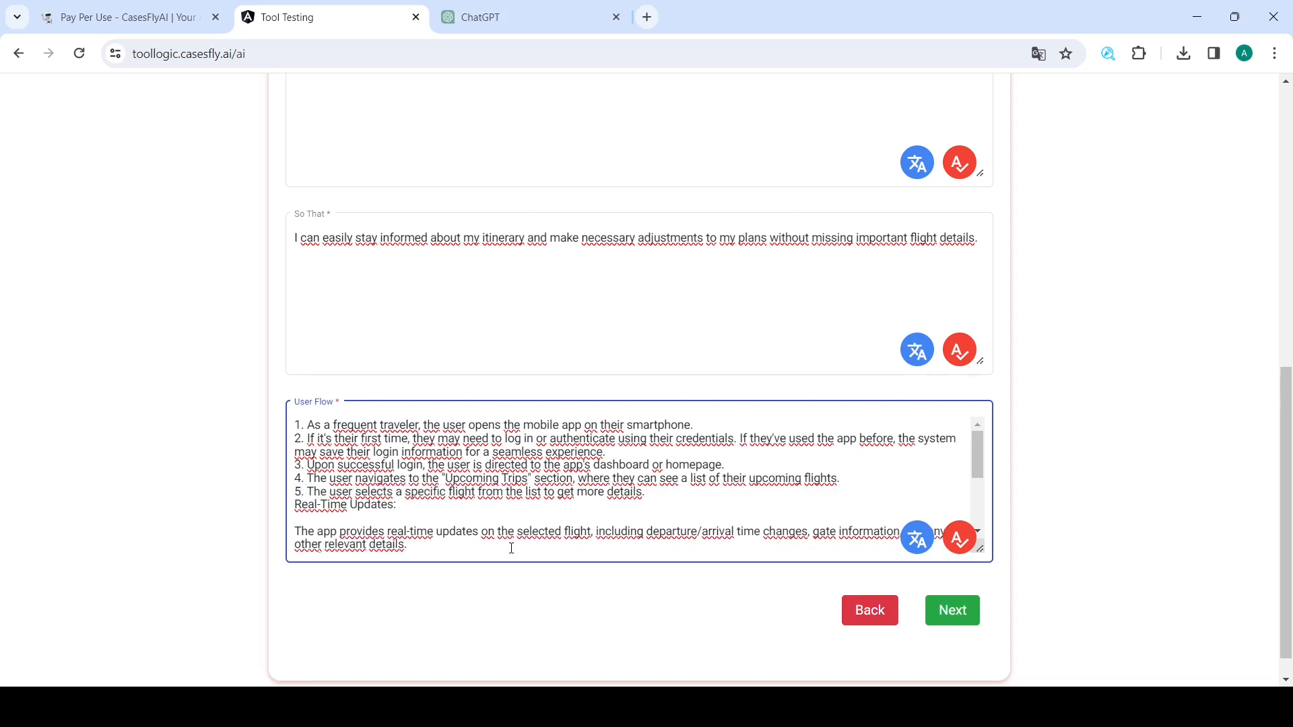
{"action": "key", "text": "Up"}
{"action": "key", "text": "Up"}
{"action": "left_click_drag", "start_coordinate": [393, 511], "coordinate": [283, 504]}
{"action": "key", "text": "Delete"}
{"action": "key", "text": "Delete"}
{"action": "key", "text": "Delete"}
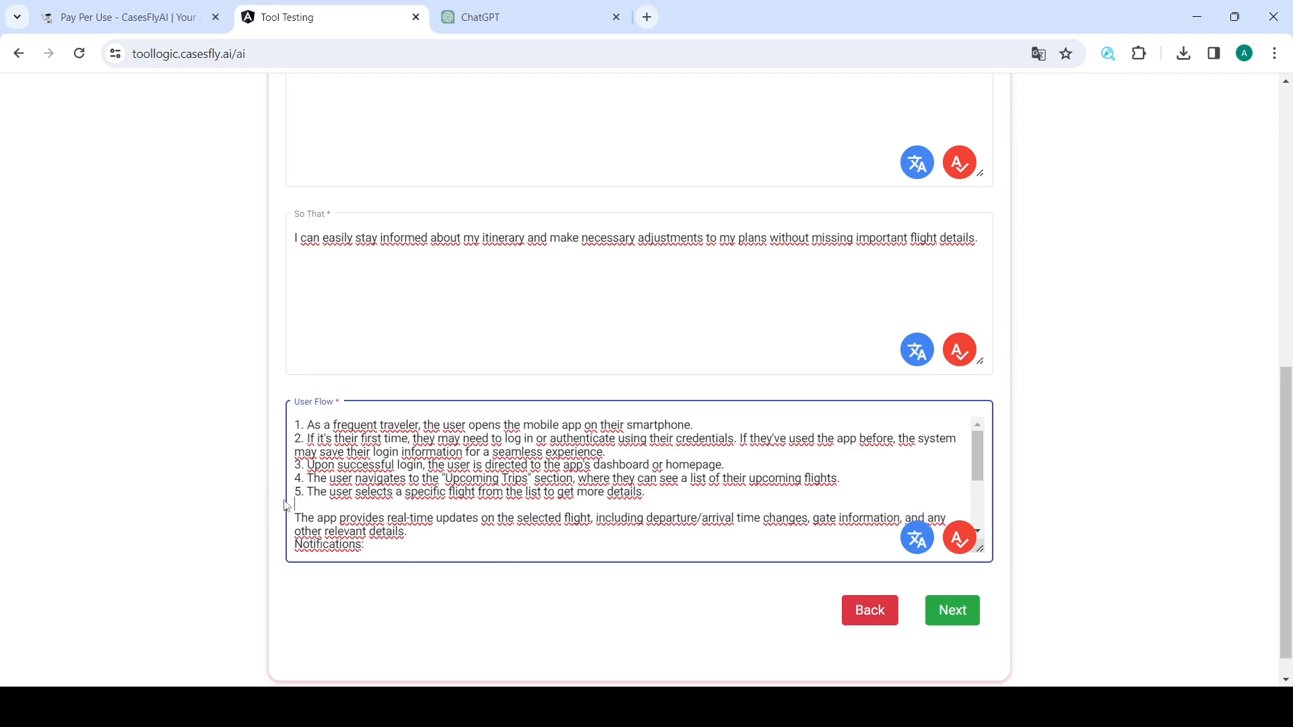
{"action": "type", "text": "6."}
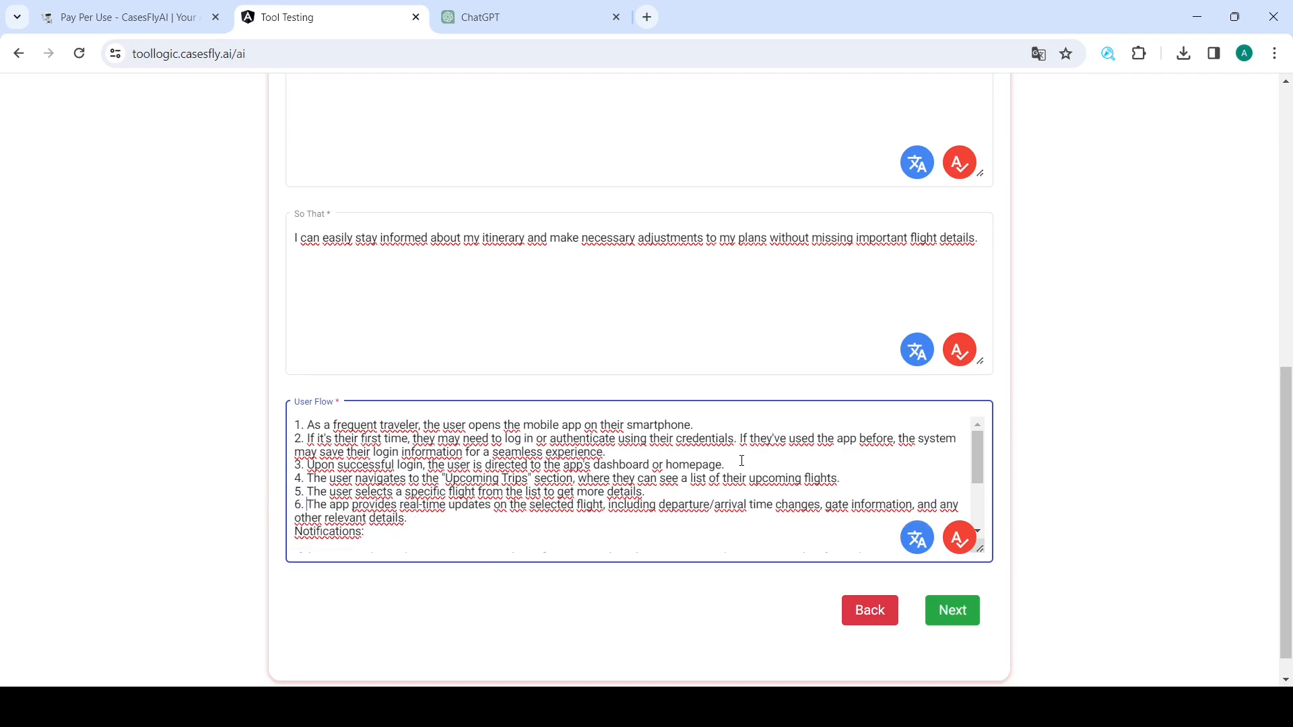
- Remove the "Notifications" and "Gate Change Alert" headings from the User Flow and number their descriptions 7. and 6
{"action": "scroll", "coordinate": [603, 469], "scroll_direction": "down", "scroll_amount": 2}
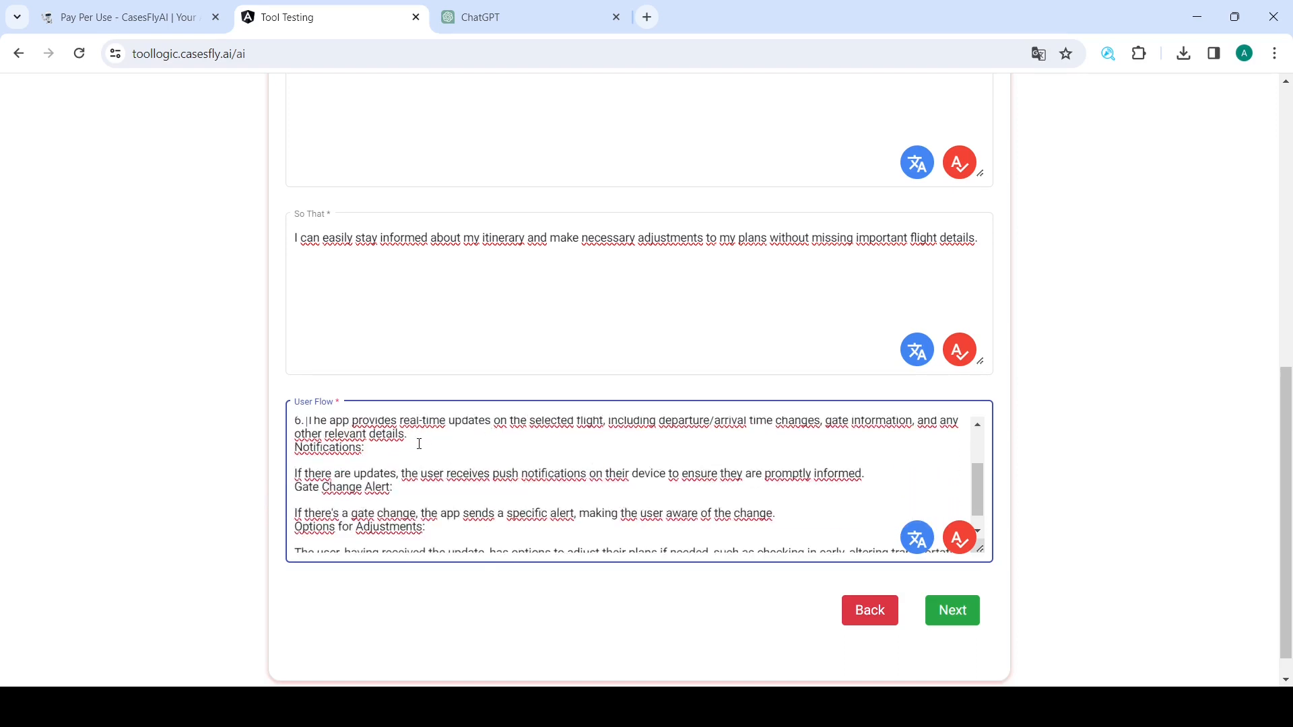
{"action": "left_click_drag", "start_coordinate": [369, 452], "coordinate": [293, 450]}
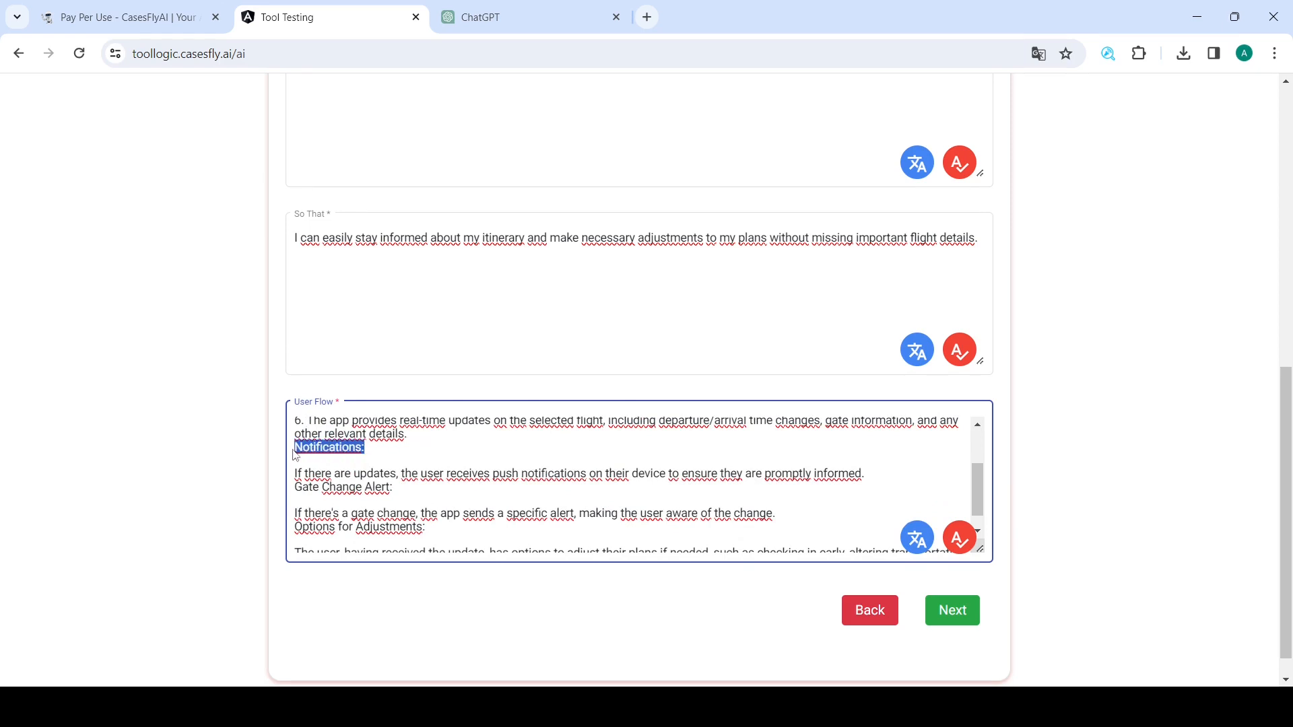
{"action": "key", "text": "Delete"}
{"action": "key", "text": "Delete"}
{"action": "key", "text": "Delete"}
{"action": "type", "text": "7"}
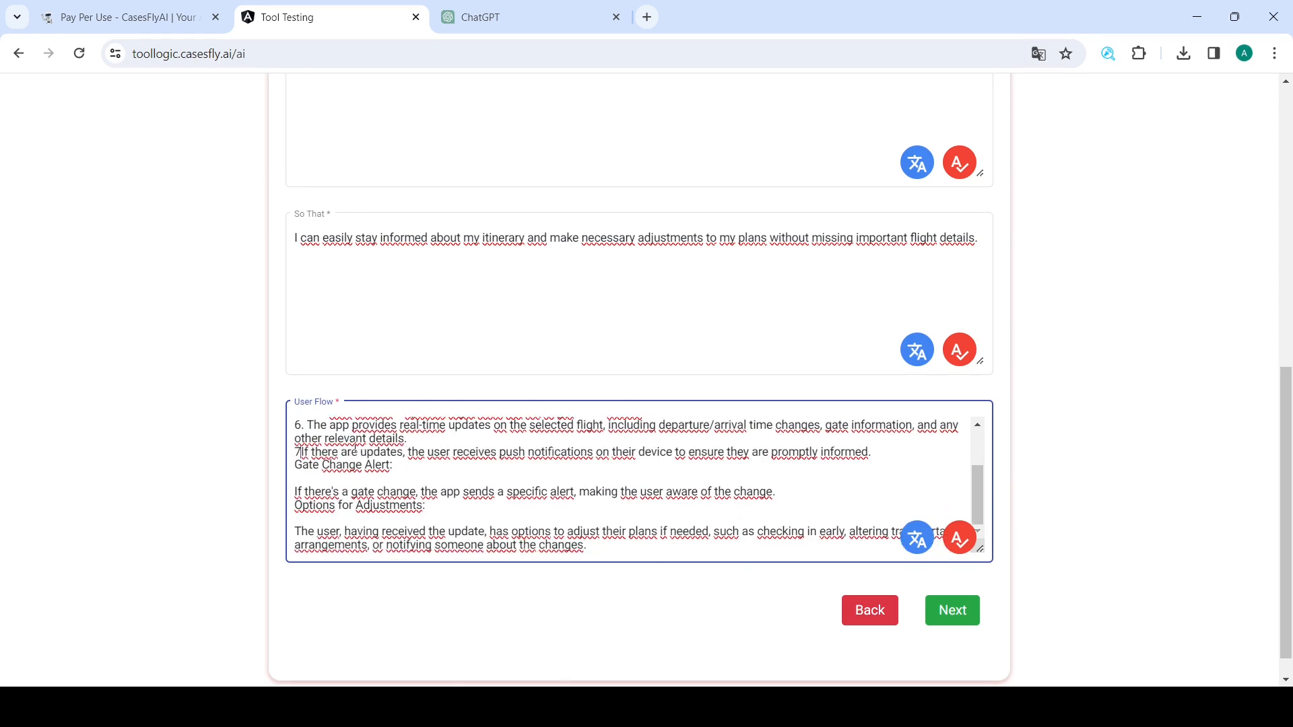
{"action": "type", "text": "."}
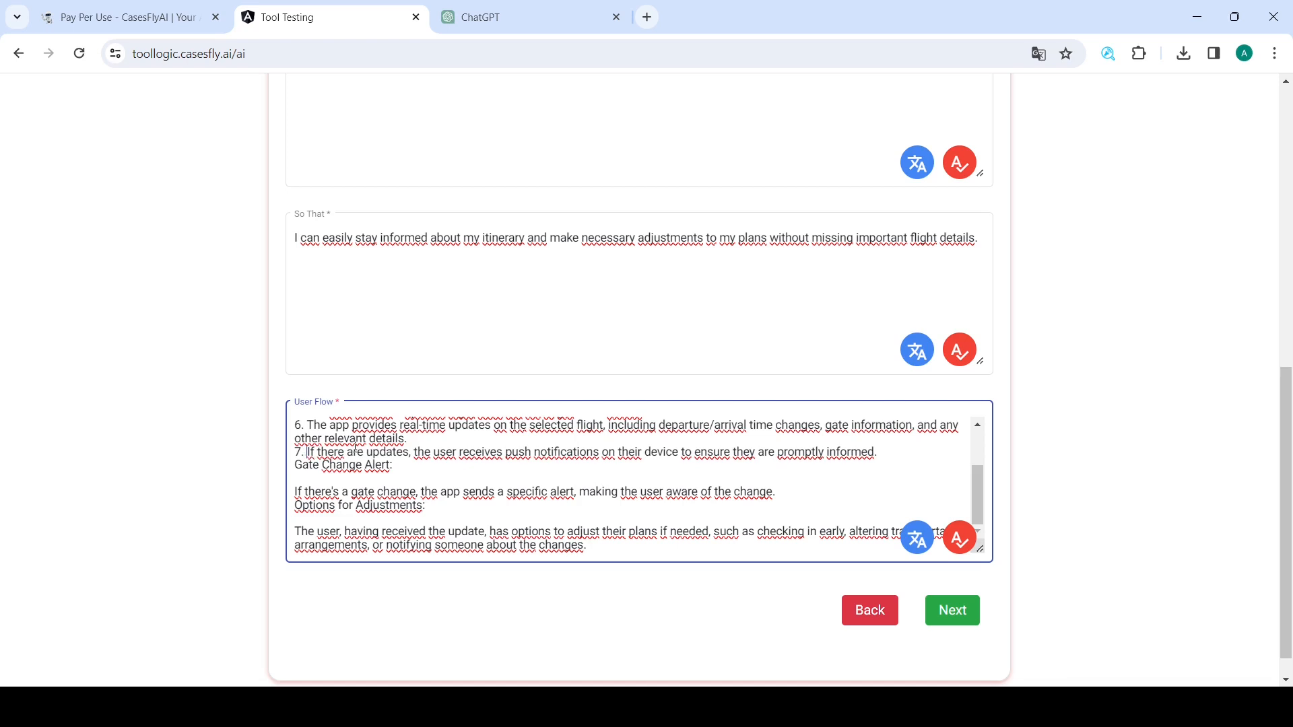
{"action": "left_click_drag", "start_coordinate": [394, 465], "coordinate": [293, 464]}
{"action": "key", "text": "Delete"}
{"action": "key", "text": "Delete"}
{"action": "key", "text": "Delete"}
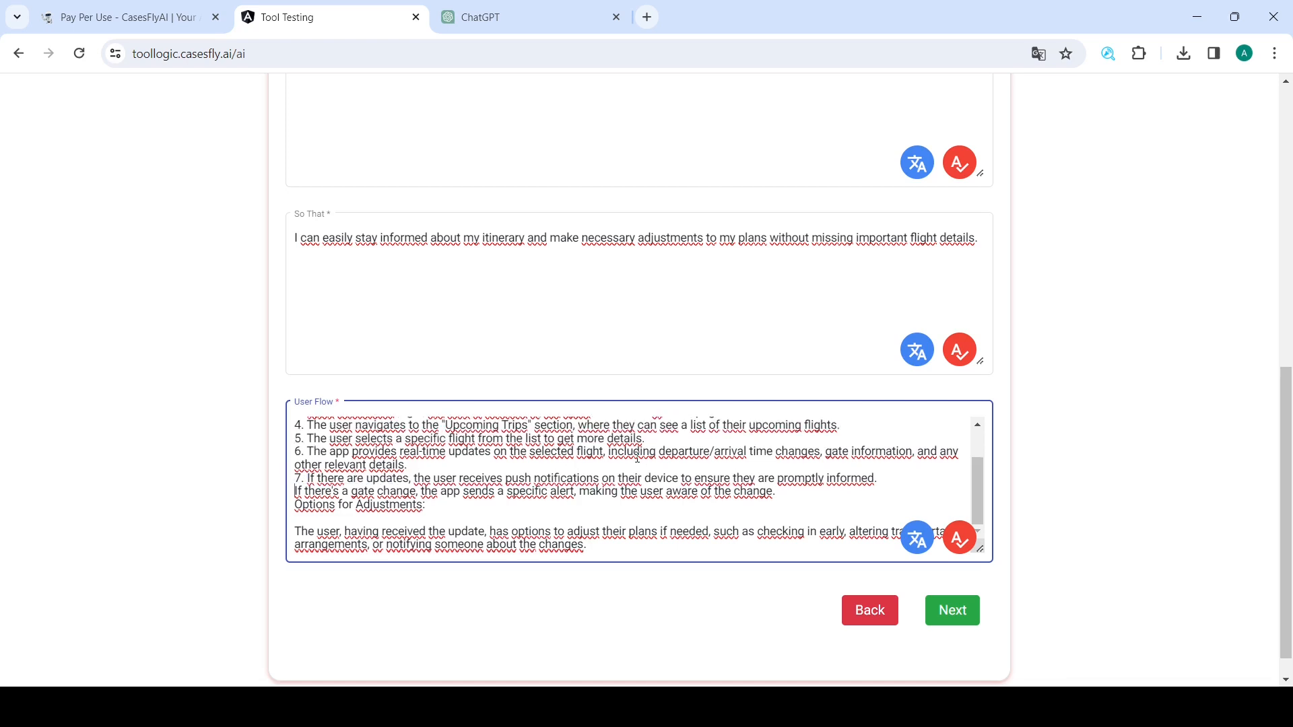
{"action": "type", "text": "6."}
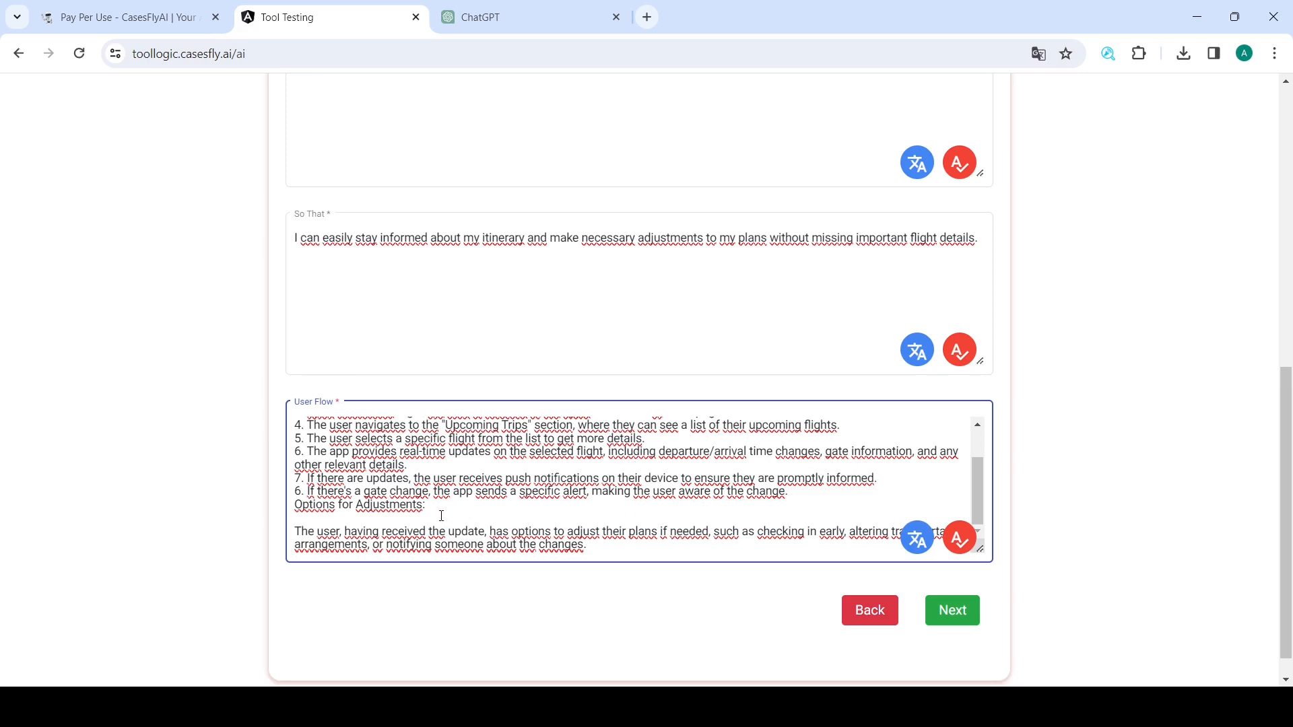
- Remove the "Options for Adjustments" heading, renumber the gate change line as 8. and number the final description 9
{"action": "left_click_drag", "start_coordinate": [441, 515], "coordinate": [281, 510]}
{"action": "key", "text": "BackSpace"}
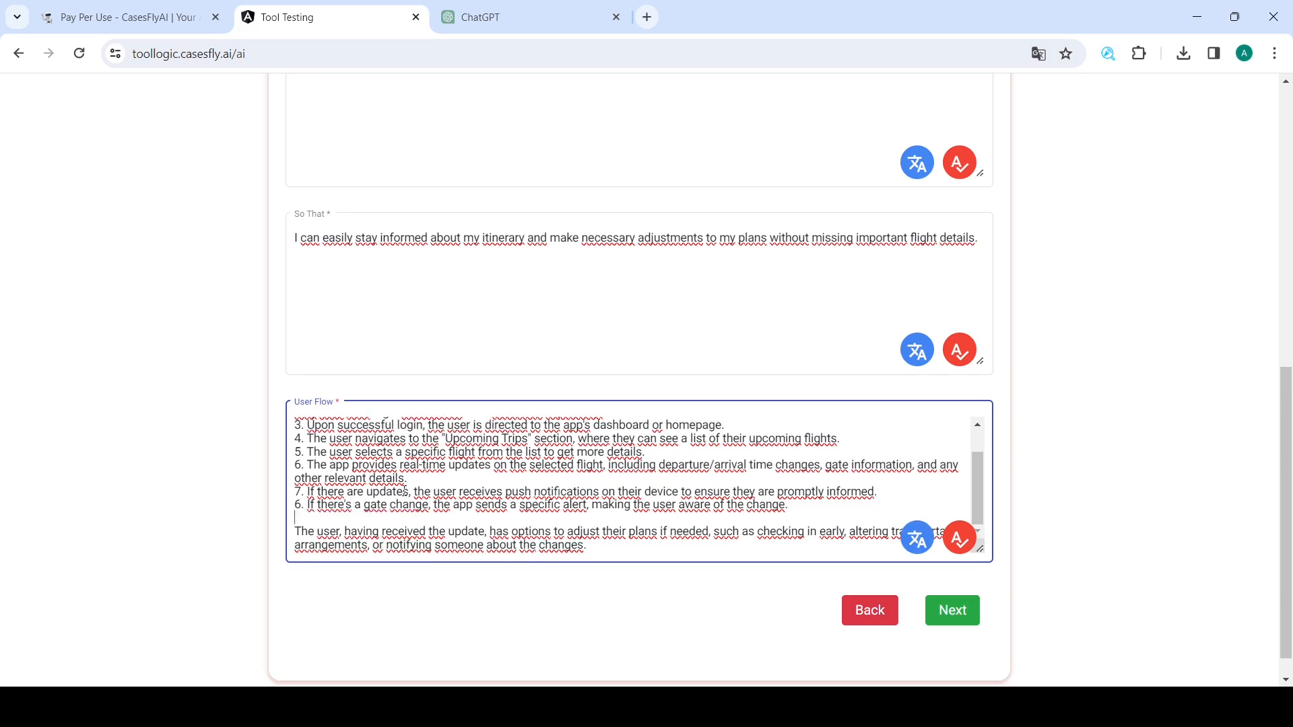
{"action": "key", "text": "BackSpace"}
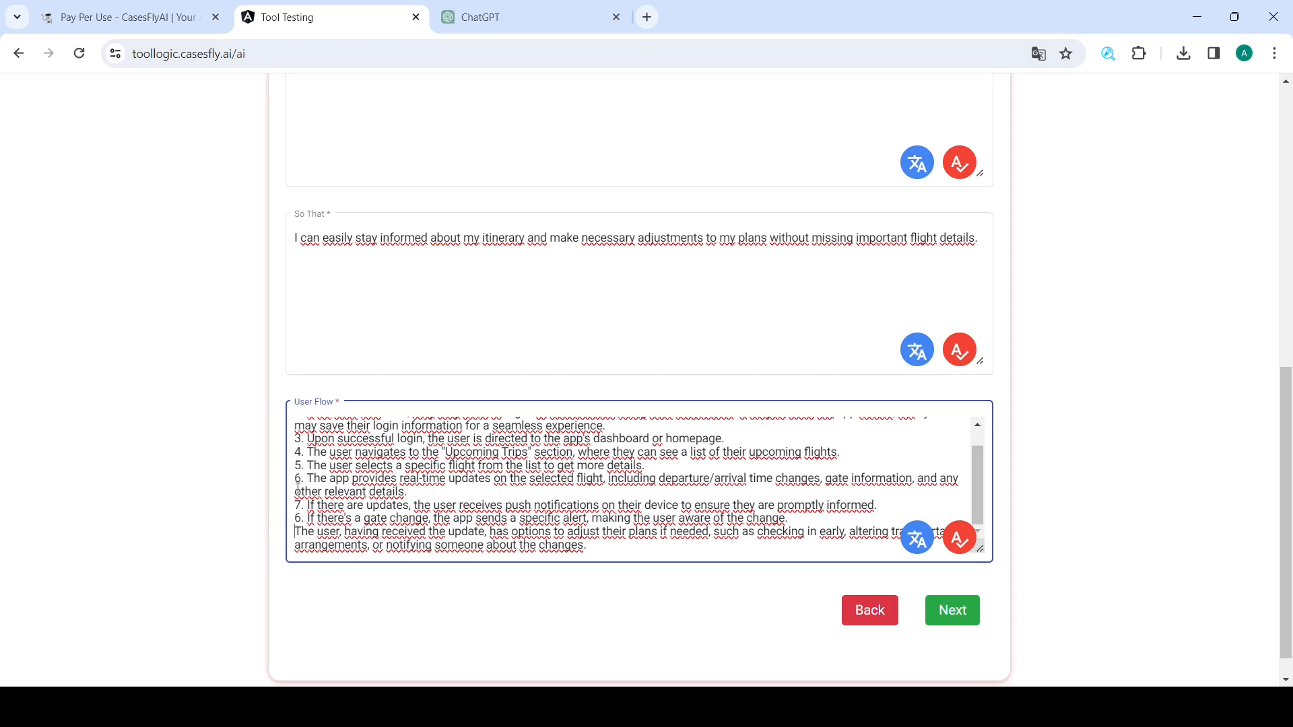
{"action": "left_click_drag", "start_coordinate": [303, 518], "coordinate": [295, 519]}
{"action": "type", "text": "8"}
{"action": "type", "text": "9"}
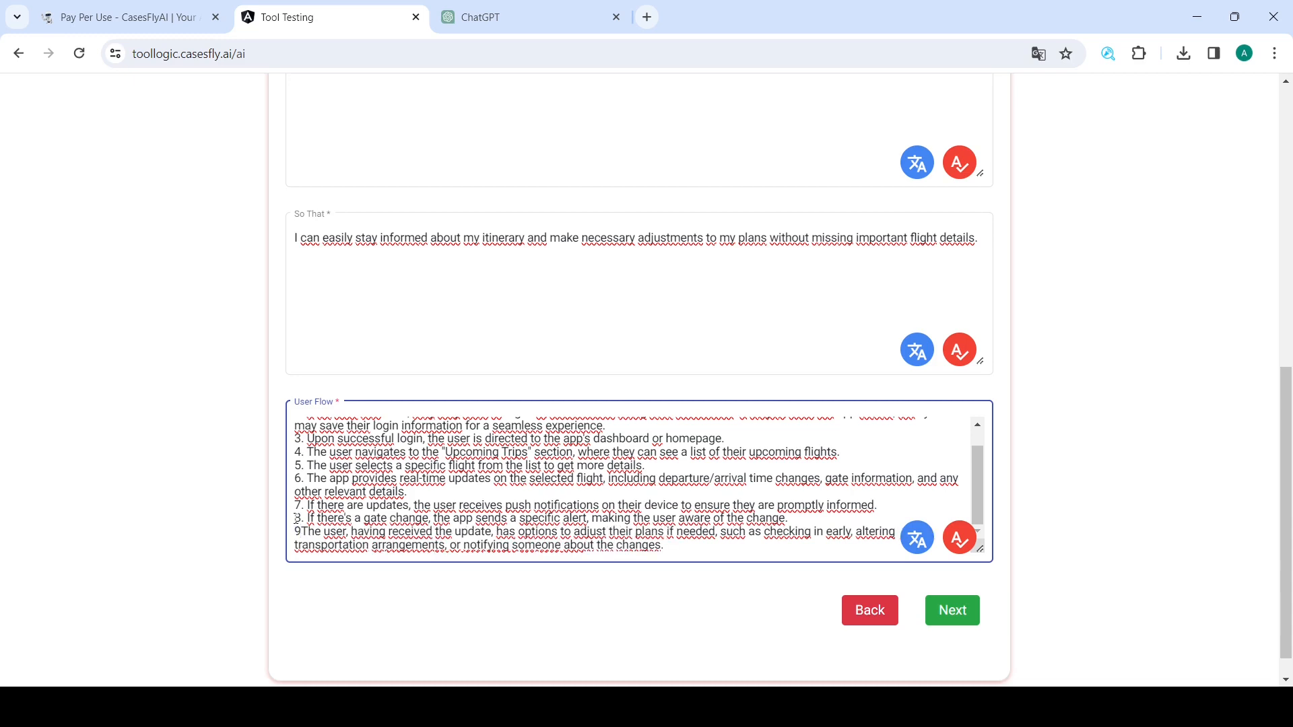
{"action": "type", "text": "."}
- Check the completed story fields and numbered user flow, submit the test case info, and generate the test cases
{"action": "scroll", "coordinate": [366, 514], "scroll_direction": "down", "scroll_amount": 1}
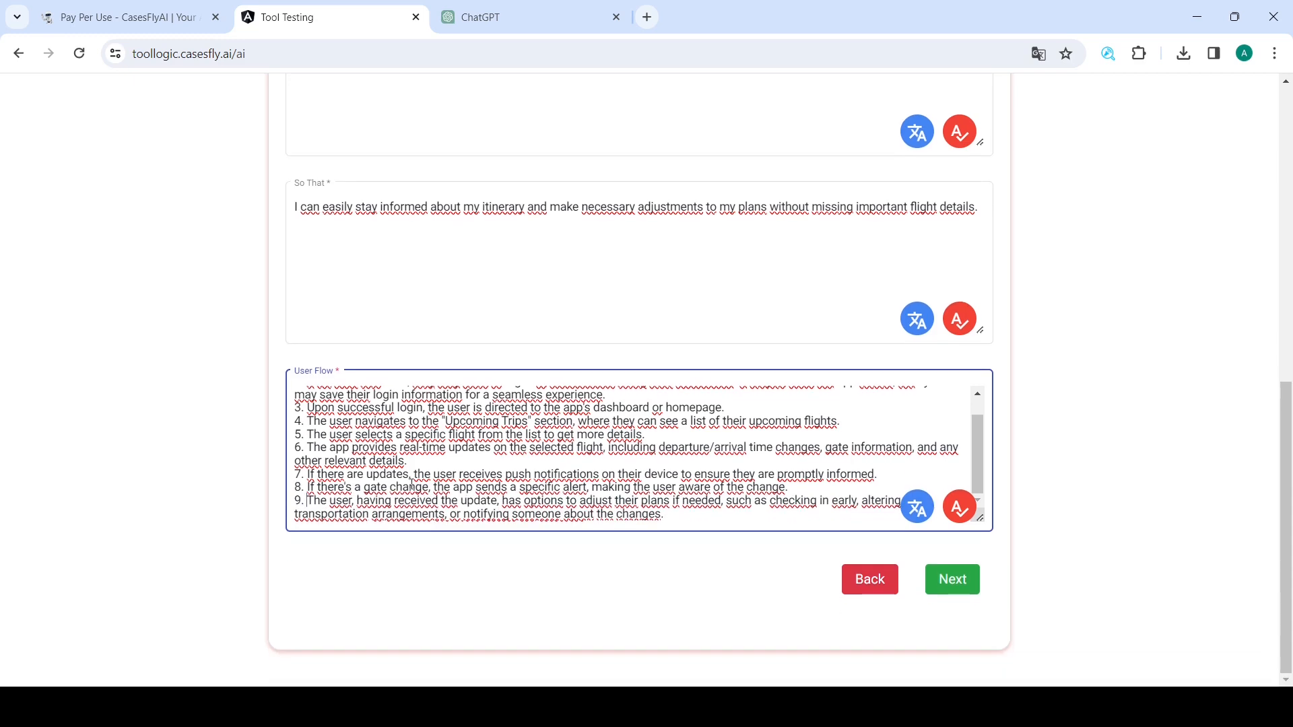
{"action": "scroll", "coordinate": [676, 442], "scroll_direction": "up", "scroll_amount": 5}
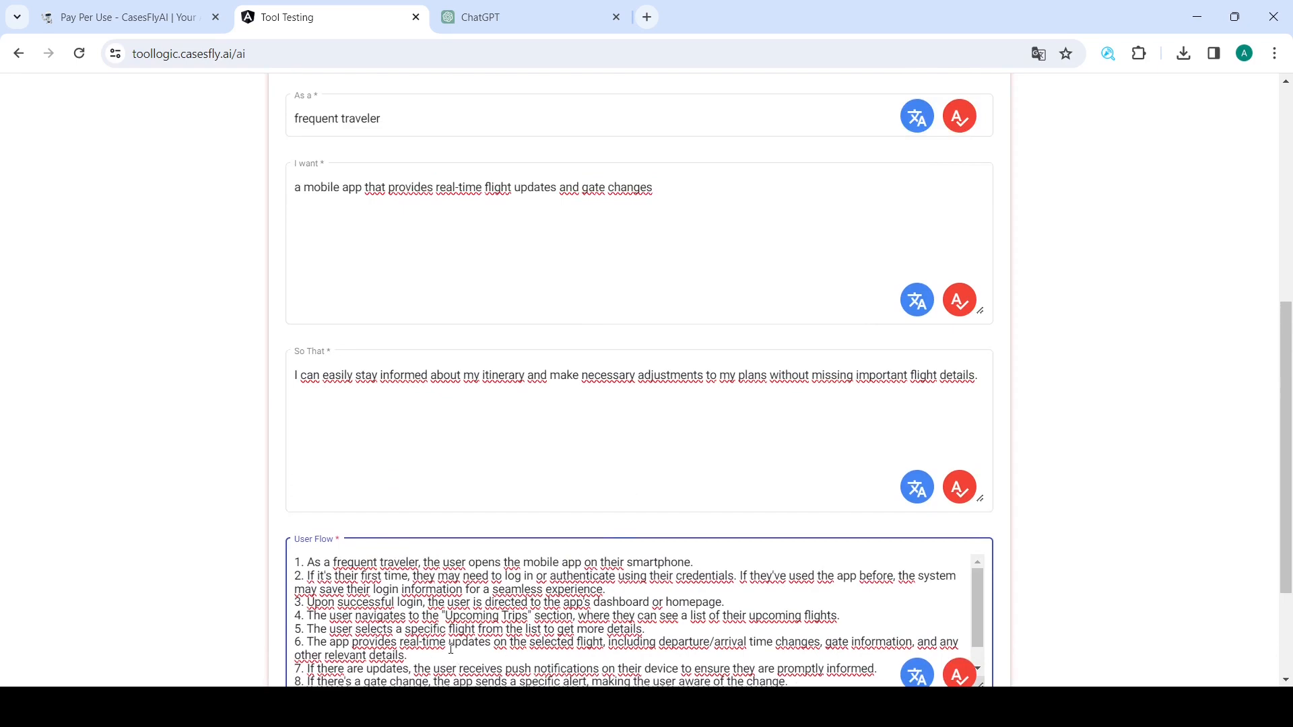
{"action": "scroll", "coordinate": [451, 648], "scroll_direction": "down", "scroll_amount": 3}
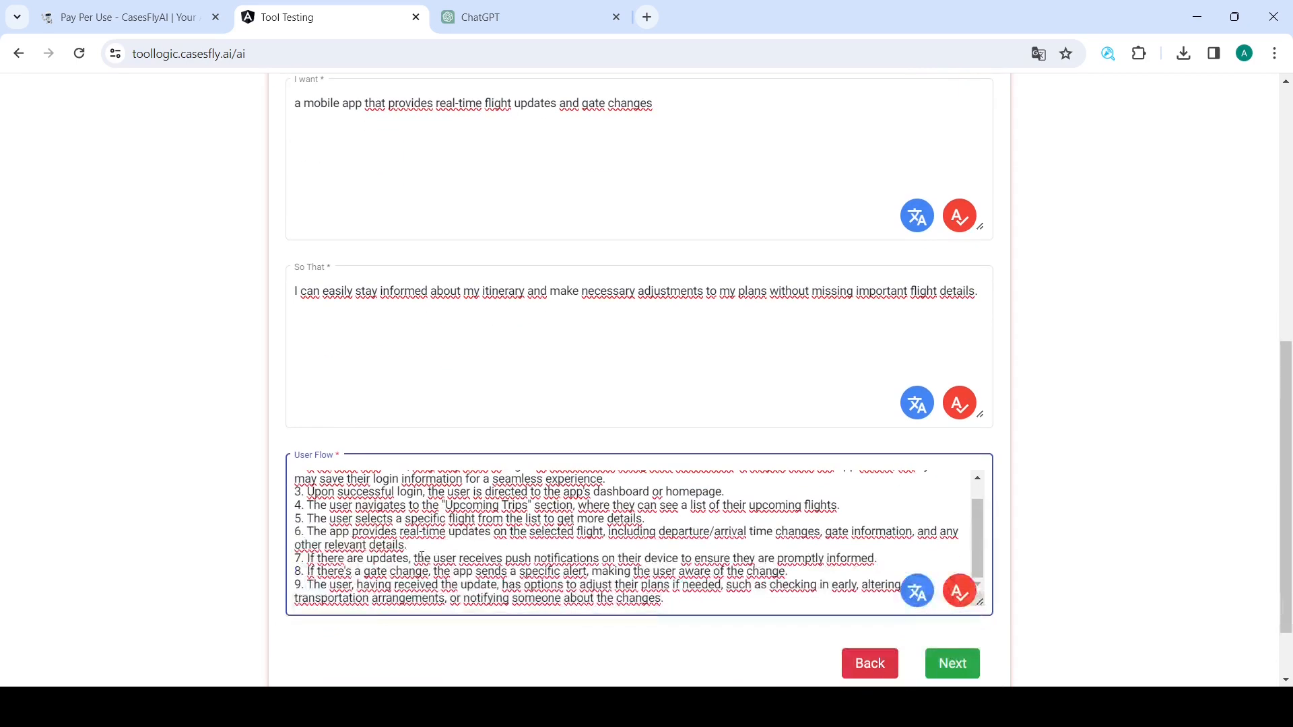
{"action": "left_click", "coordinate": [959, 667]}
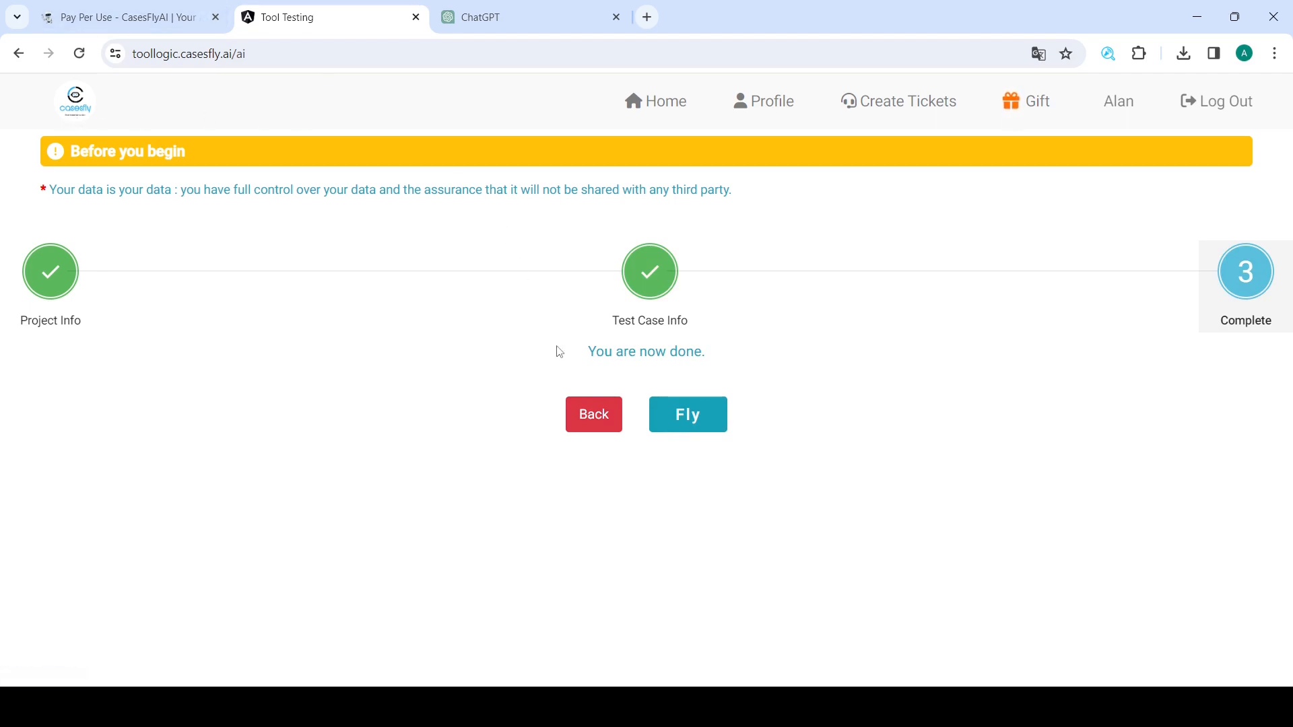
{"action": "left_click", "coordinate": [700, 433]}
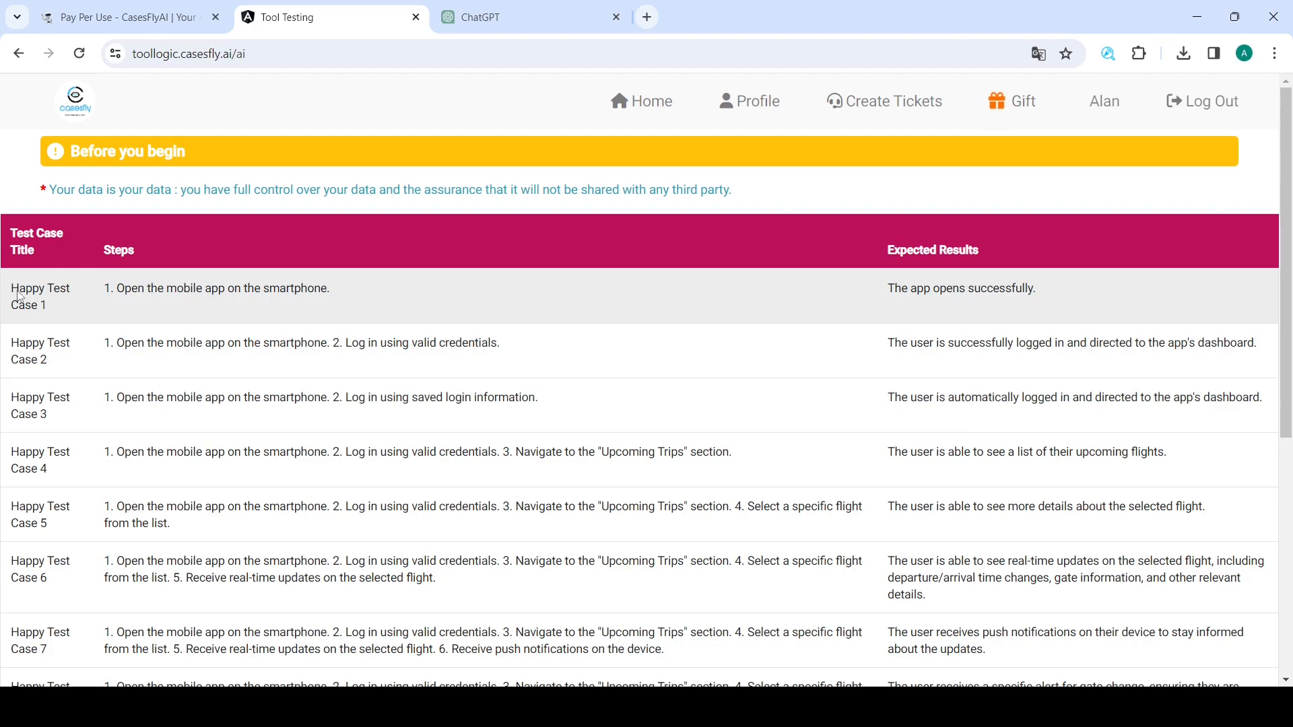
- Review the titles, steps and expected results of the generated happy and negative test cases
{"action": "scroll", "coordinate": [20, 295], "scroll_direction": "down", "scroll_amount": 4}
{"action": "scroll", "coordinate": [20, 295], "scroll_direction": "down", "scroll_amount": 3}
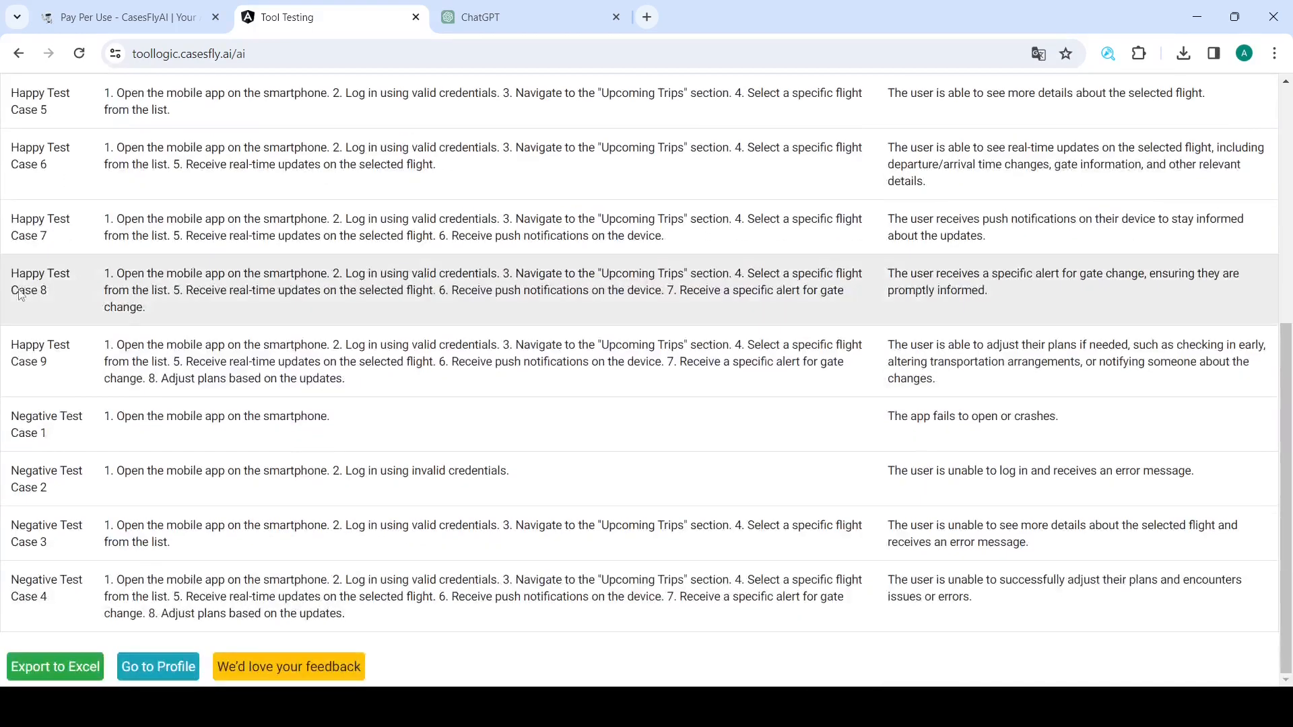
{"action": "scroll", "coordinate": [20, 295], "scroll_direction": "up", "scroll_amount": 7}
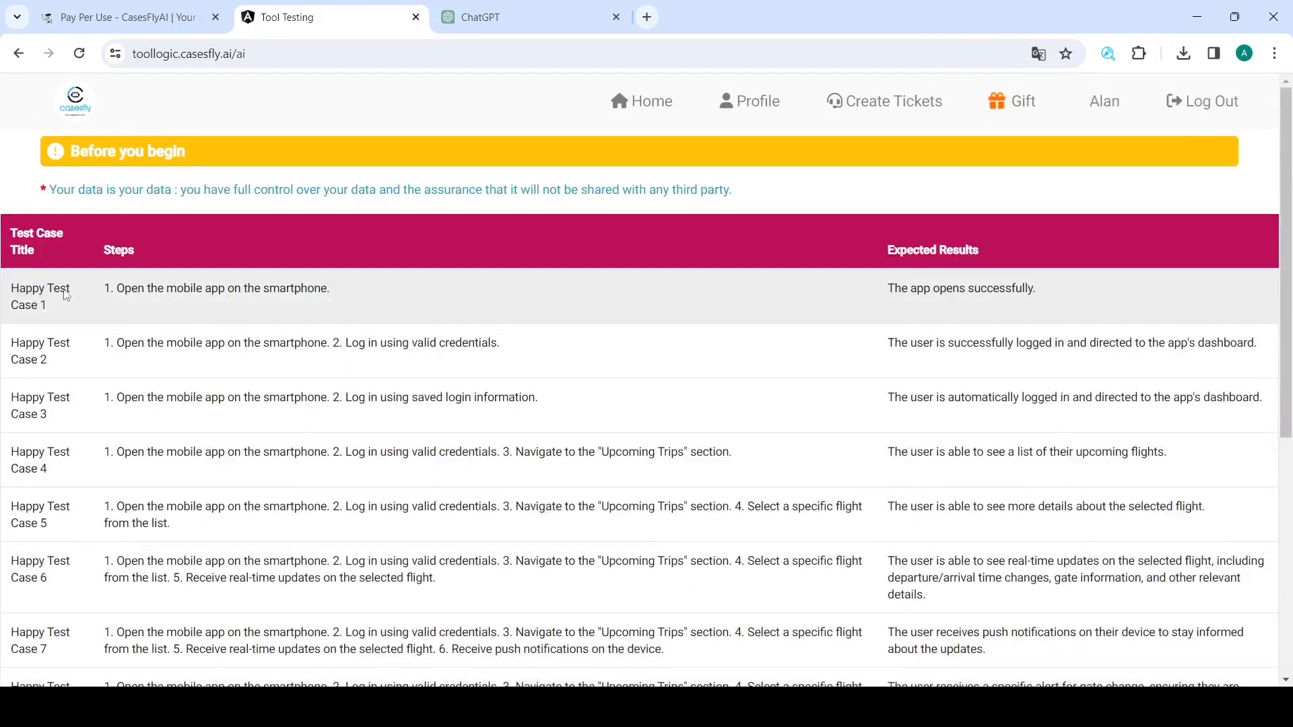
{"action": "scroll", "coordinate": [65, 295], "scroll_direction": "down", "scroll_amount": 3}
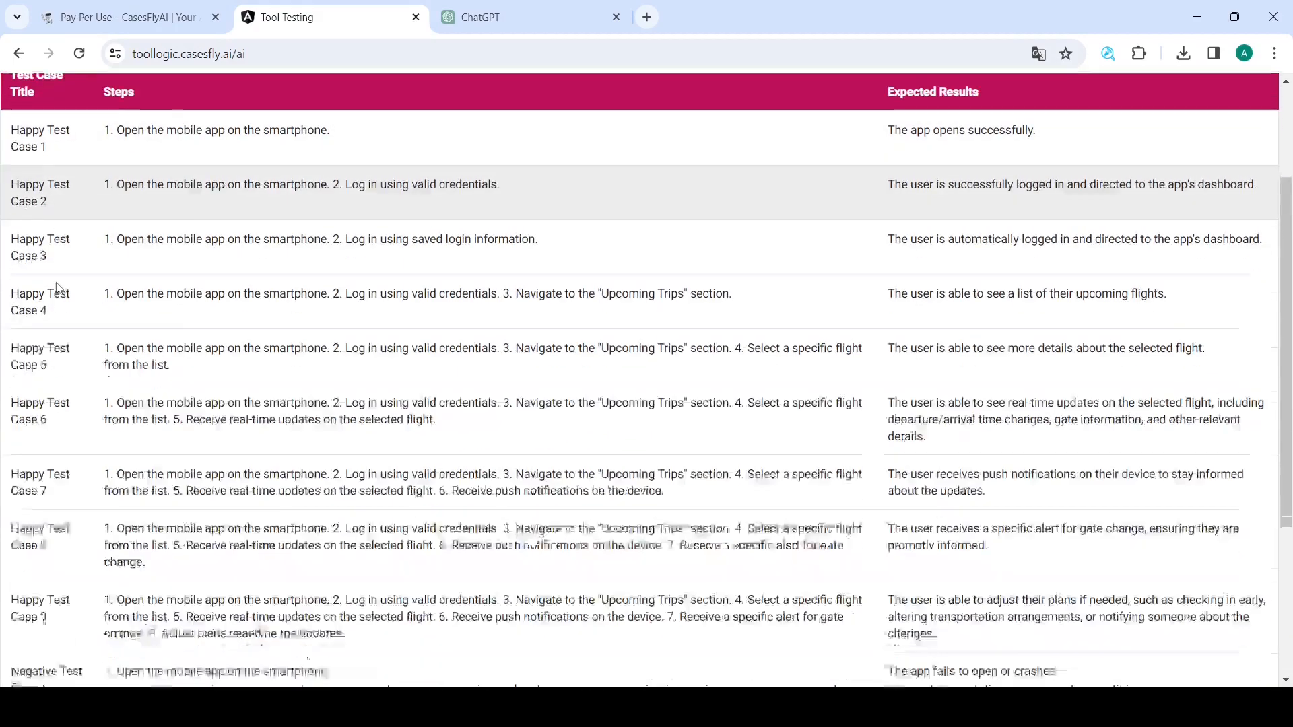
{"action": "scroll", "coordinate": [53, 394], "scroll_direction": "down", "scroll_amount": 4}
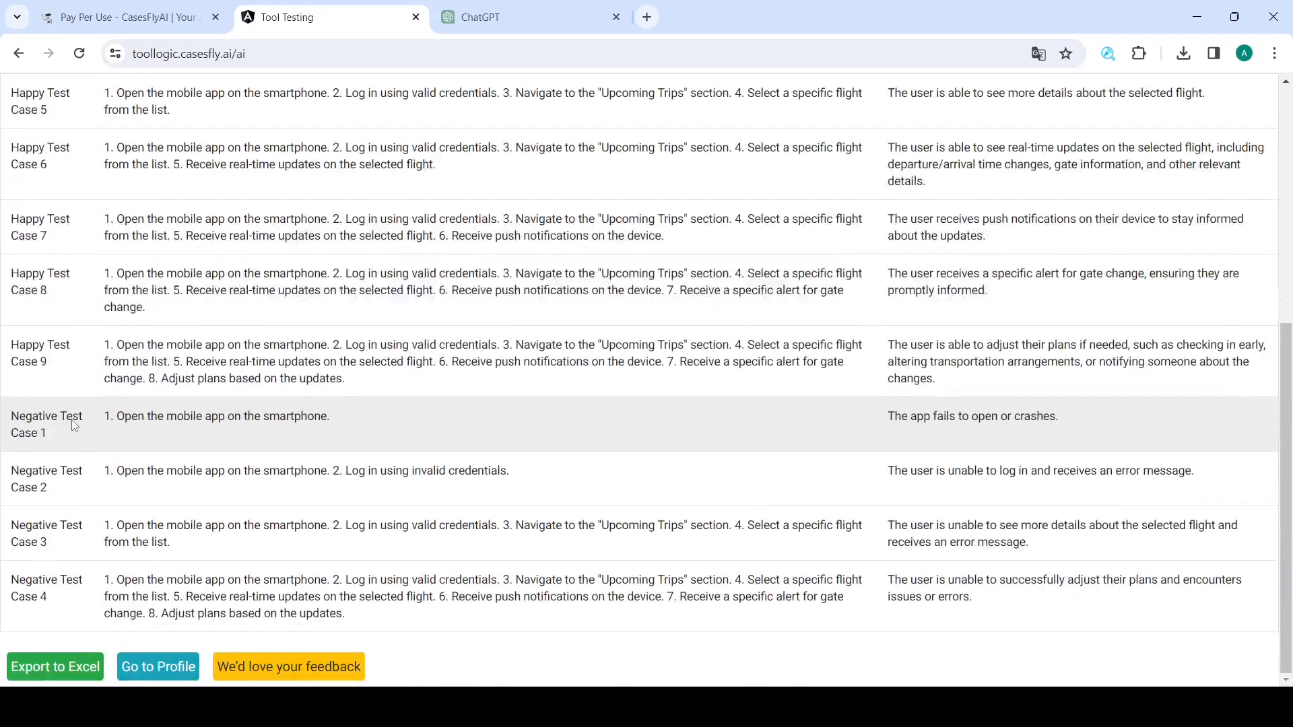
{"action": "scroll", "coordinate": [51, 418], "scroll_direction": "up", "scroll_amount": 7}
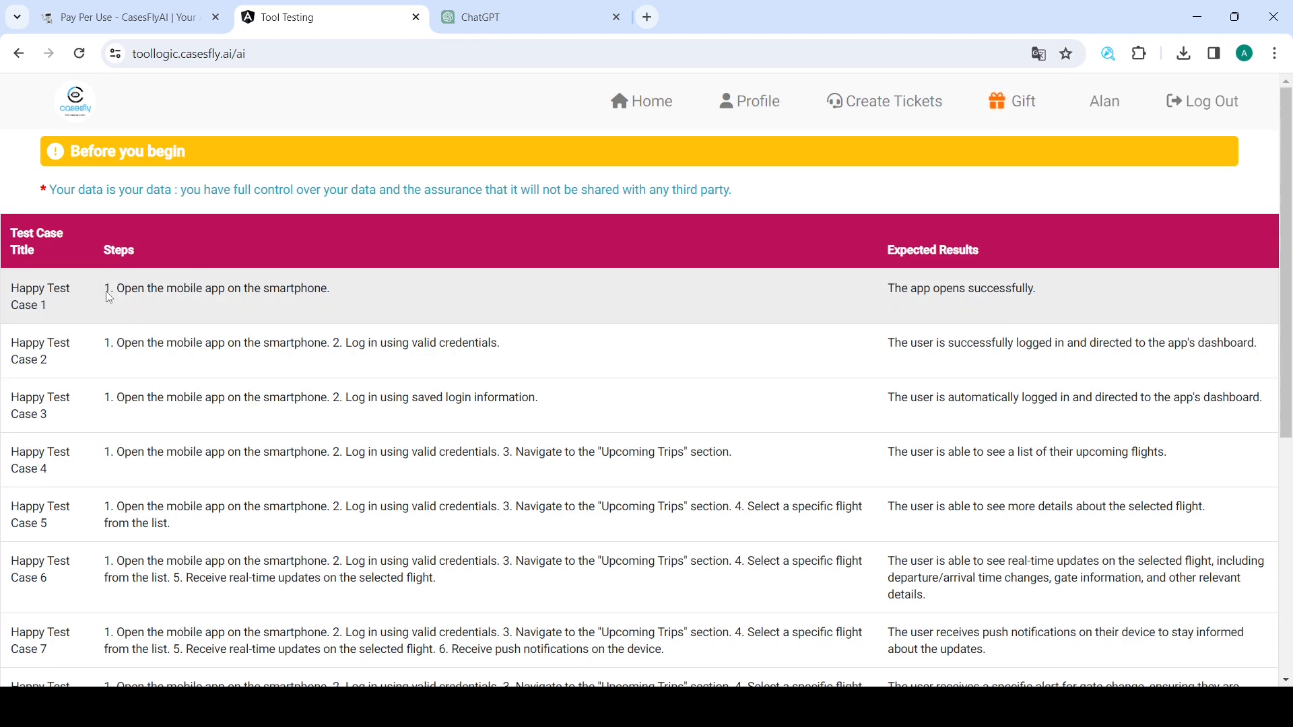
{"action": "scroll", "coordinate": [256, 381], "scroll_direction": "down", "scroll_amount": 3}
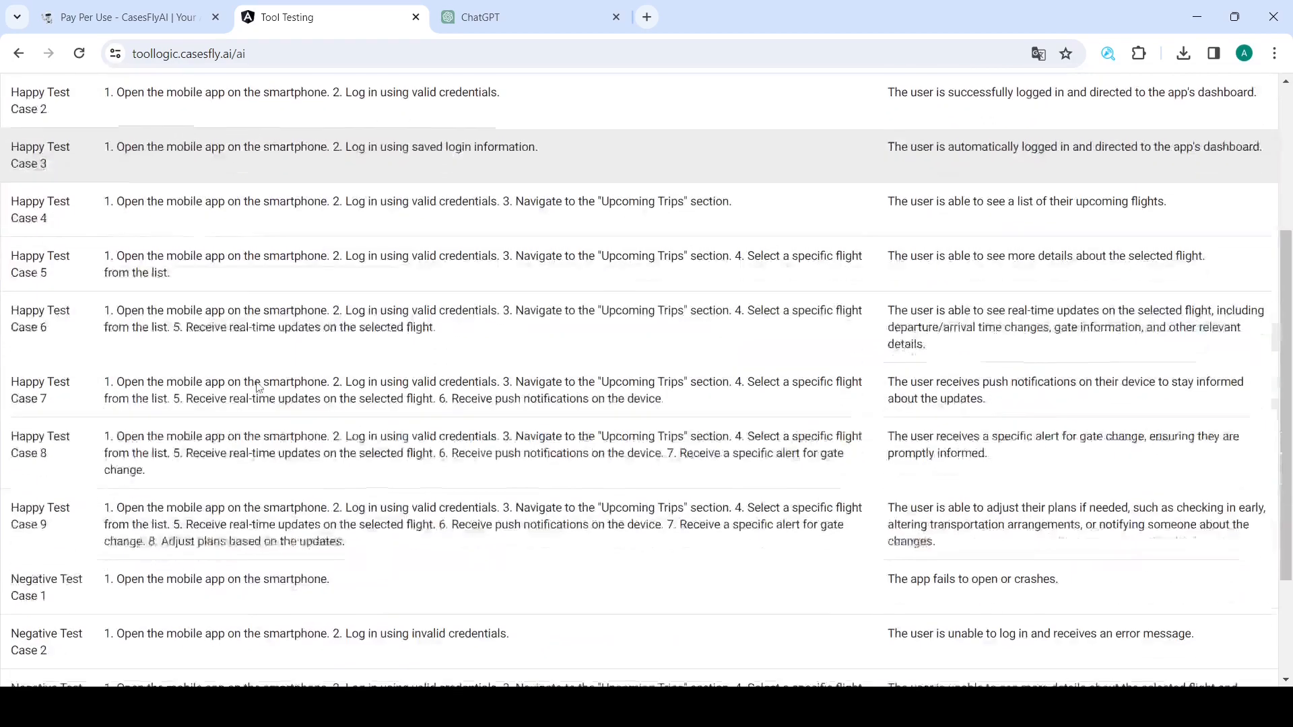
{"action": "scroll", "coordinate": [148, 349], "scroll_direction": "up", "scroll_amount": 3}
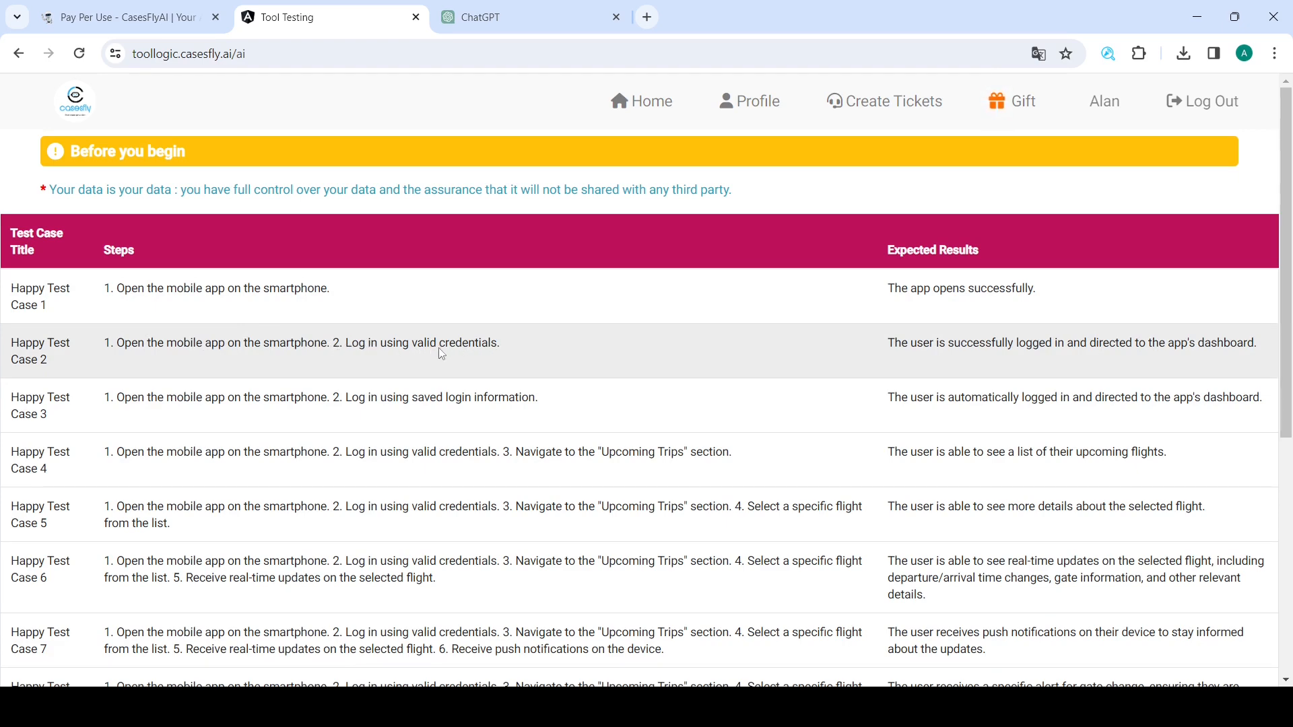
{"action": "scroll", "coordinate": [442, 354], "scroll_direction": "down", "scroll_amount": 3}
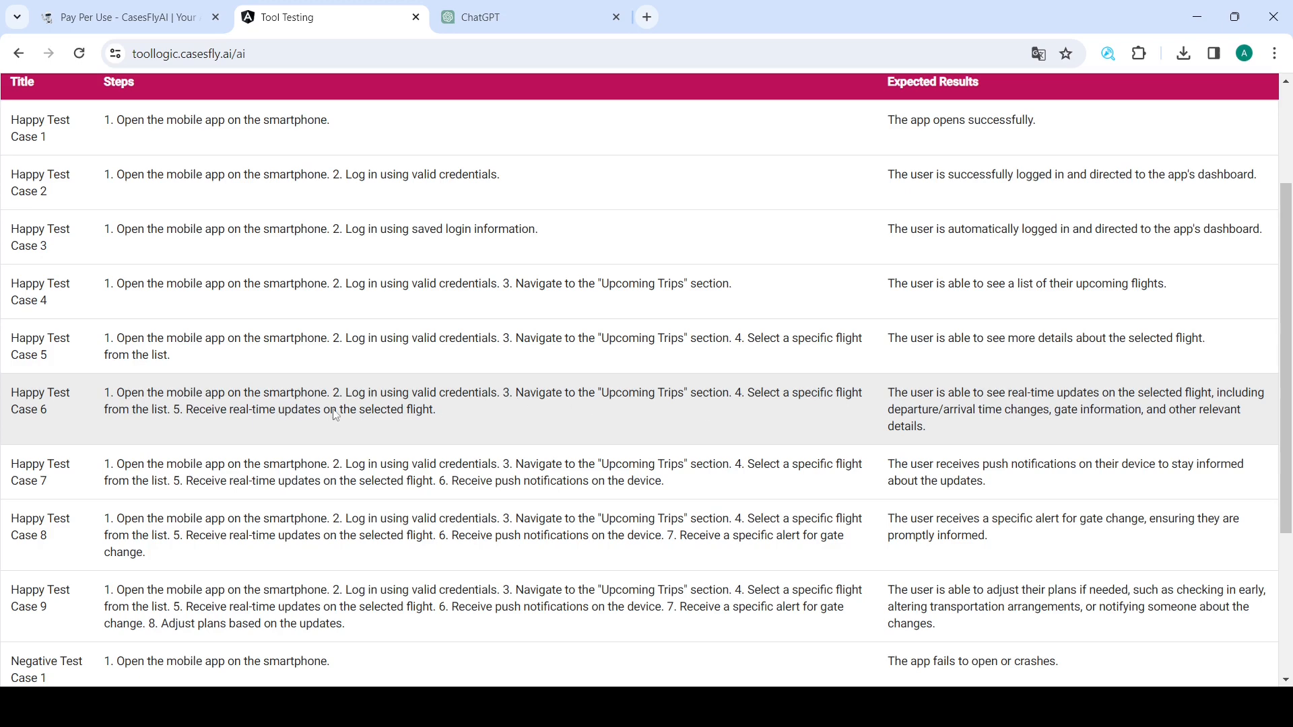
{"action": "scroll", "coordinate": [278, 382], "scroll_direction": "up", "scroll_amount": 3}
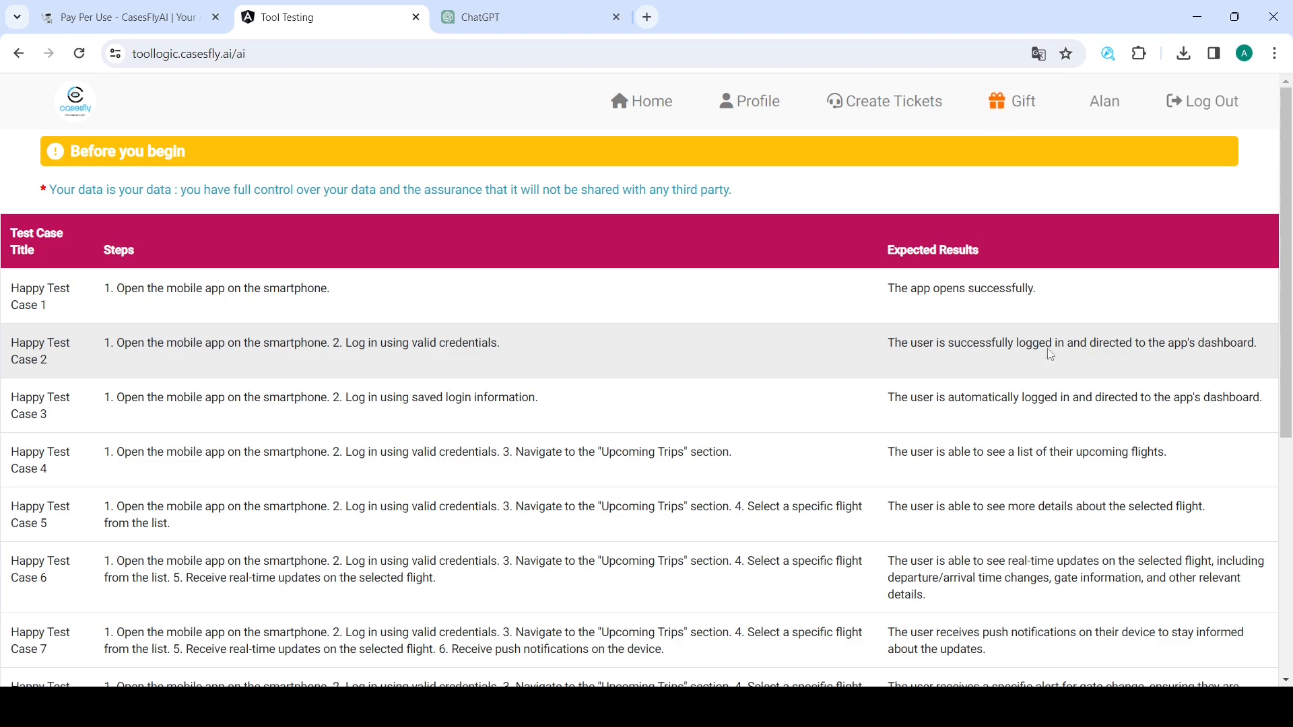
{"action": "scroll", "coordinate": [202, 404], "scroll_direction": "down", "scroll_amount": 1}
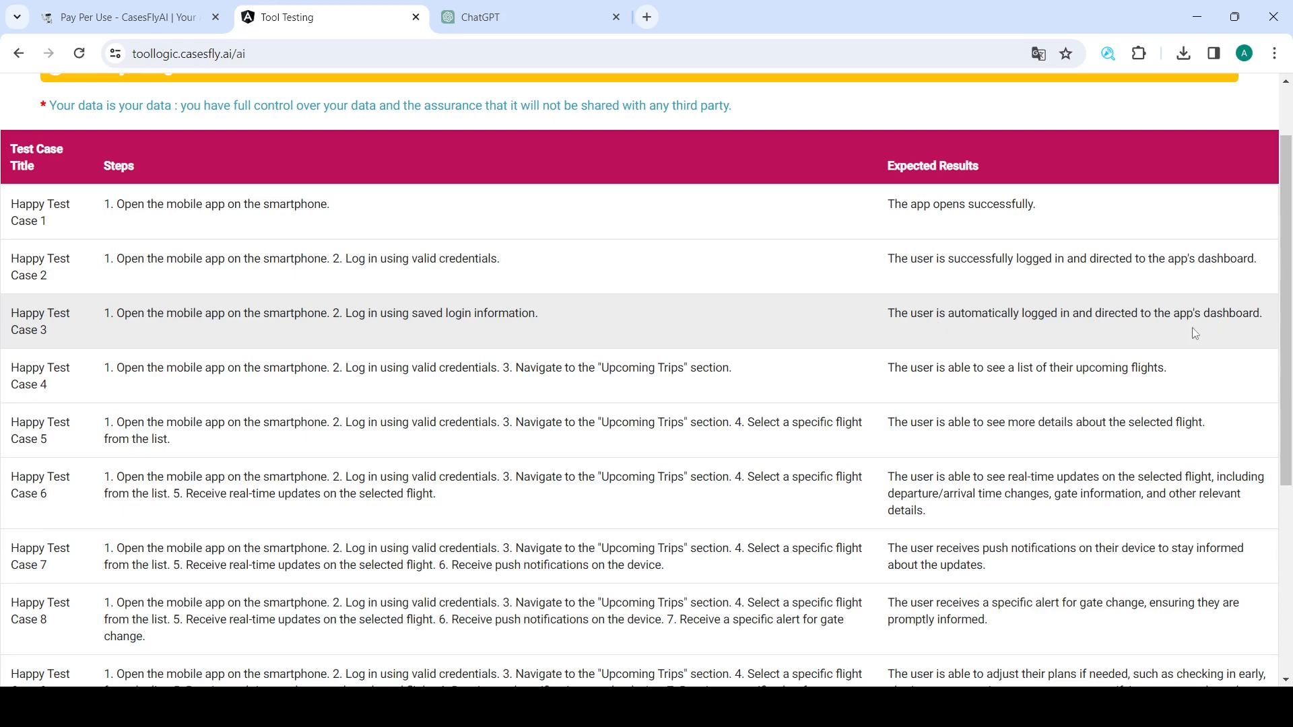
{"action": "scroll", "coordinate": [361, 256], "scroll_direction": "down", "scroll_amount": 3}
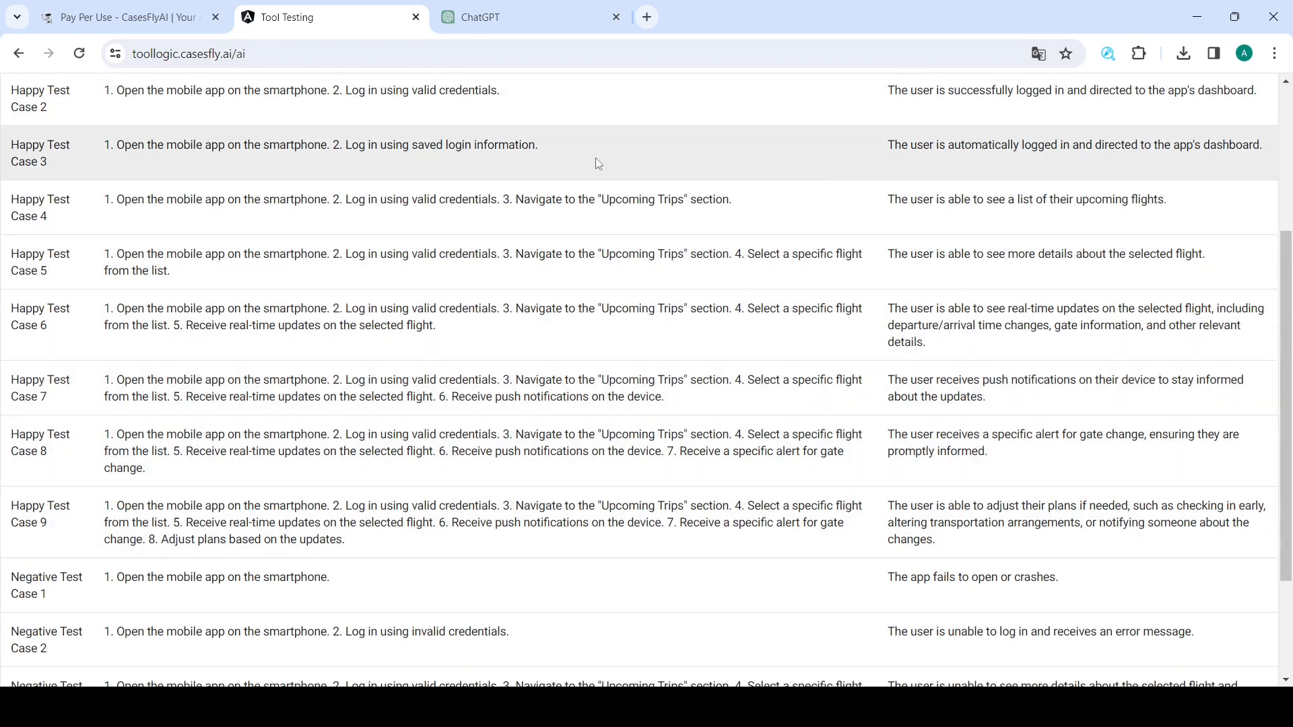
{"action": "scroll", "coordinate": [441, 334], "scroll_direction": "down", "scroll_amount": 3}
{"action": "scroll", "coordinate": [438, 346], "scroll_direction": "up", "scroll_amount": 2}
{"action": "scroll", "coordinate": [436, 347], "scroll_direction": "up", "scroll_amount": 2}
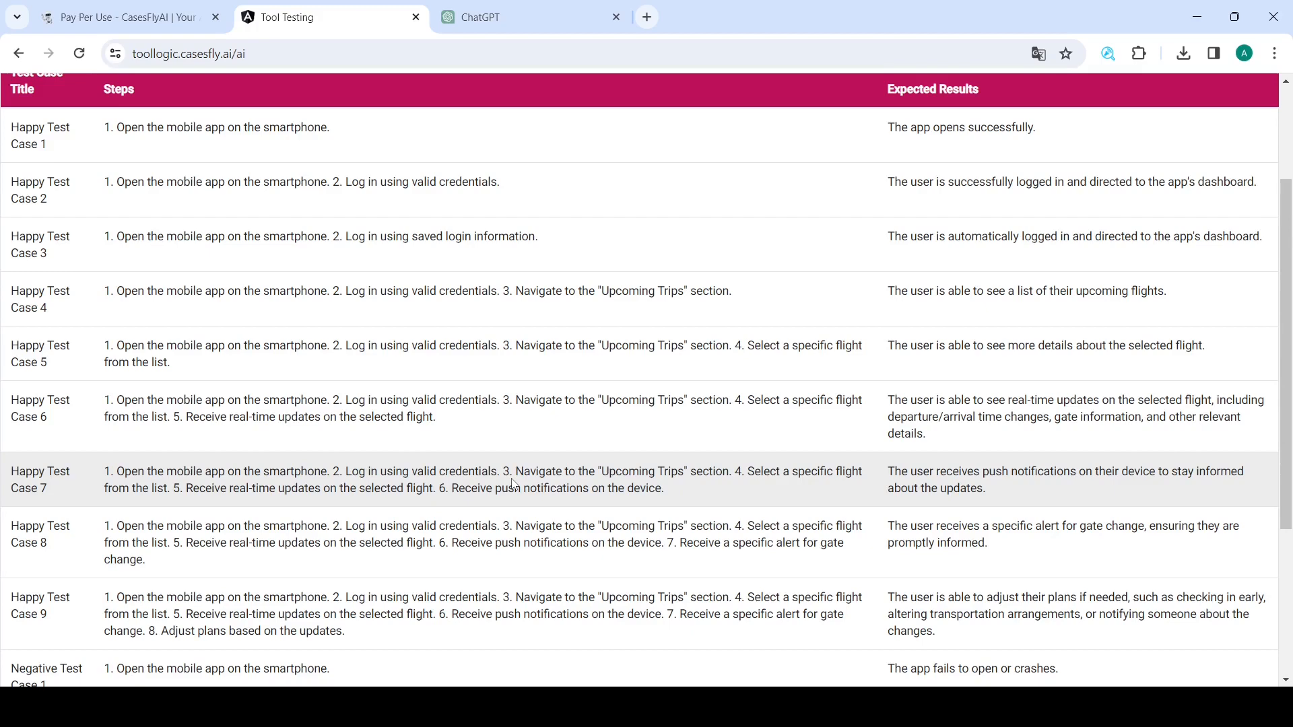
- Compare how the steps and expected results build up across Happy Test Cases 1 to 9 and Negative Test Cases 1 to 4
{"action": "scroll", "coordinate": [507, 409], "scroll_direction": "down", "scroll_amount": 1}
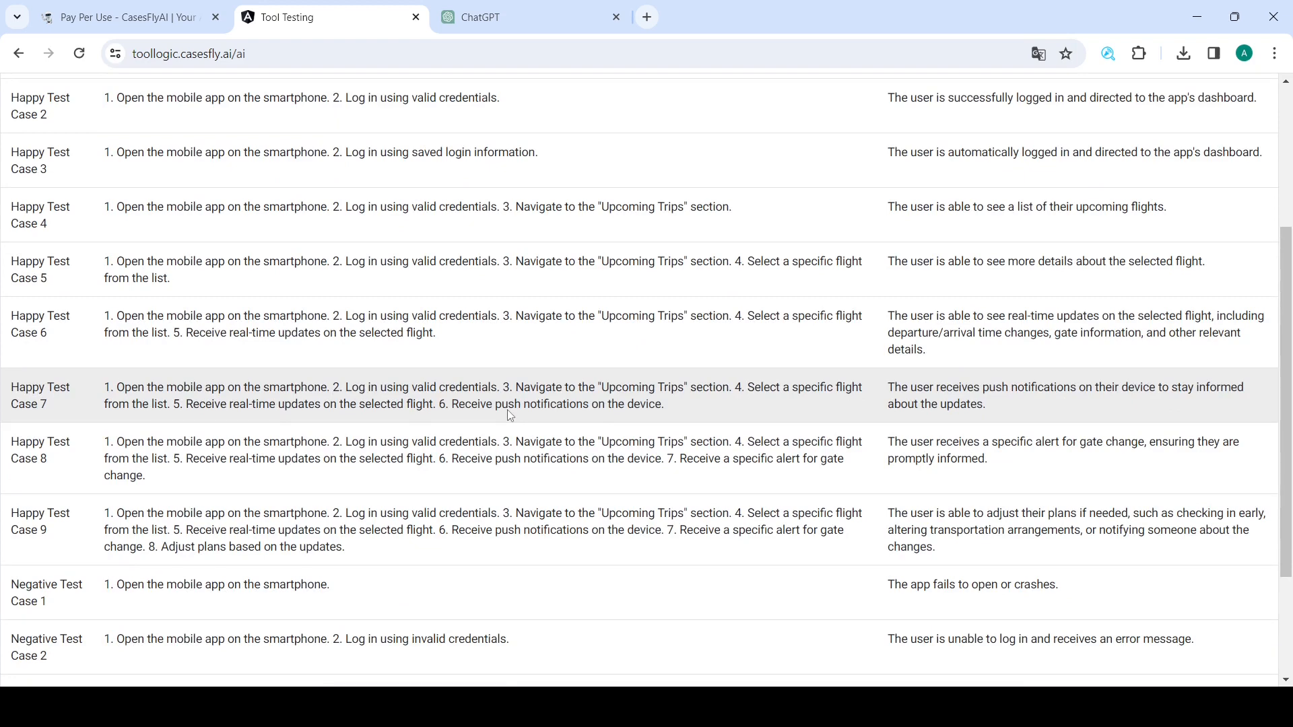
{"action": "scroll", "coordinate": [507, 410], "scroll_direction": "up", "scroll_amount": 1}
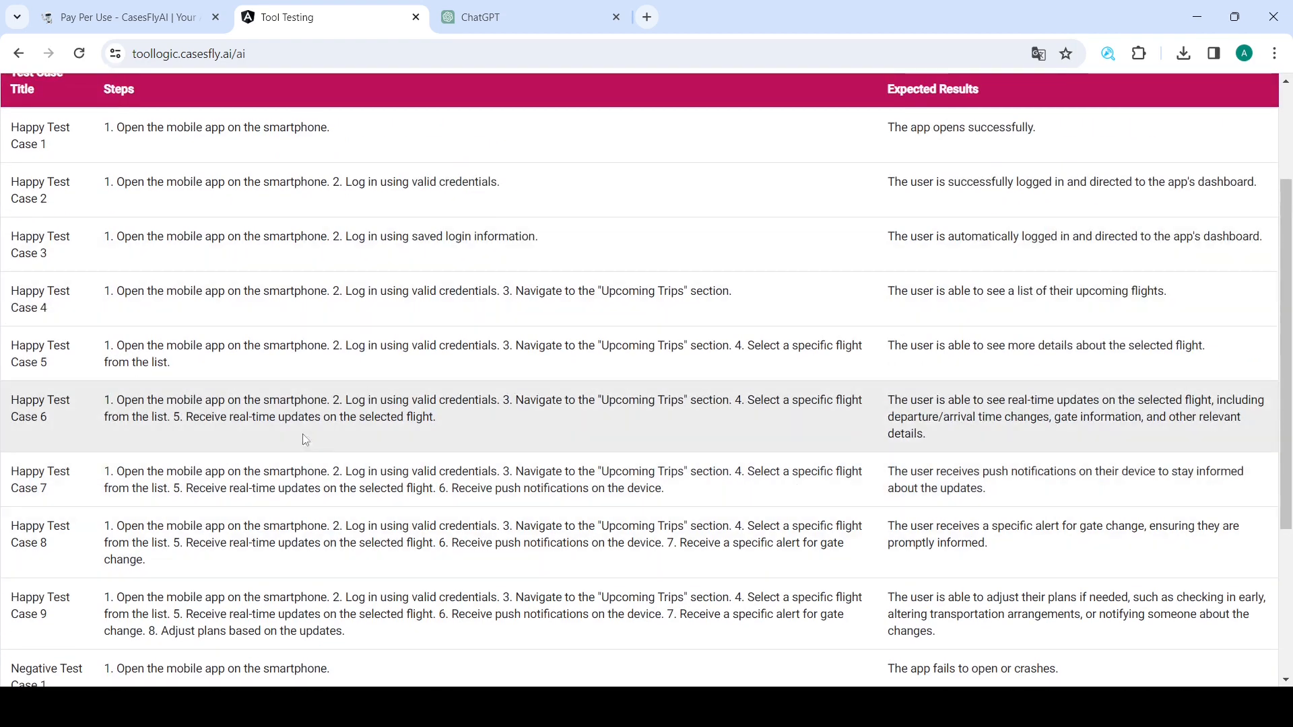
{"action": "scroll", "coordinate": [381, 400], "scroll_direction": "down", "scroll_amount": 3}
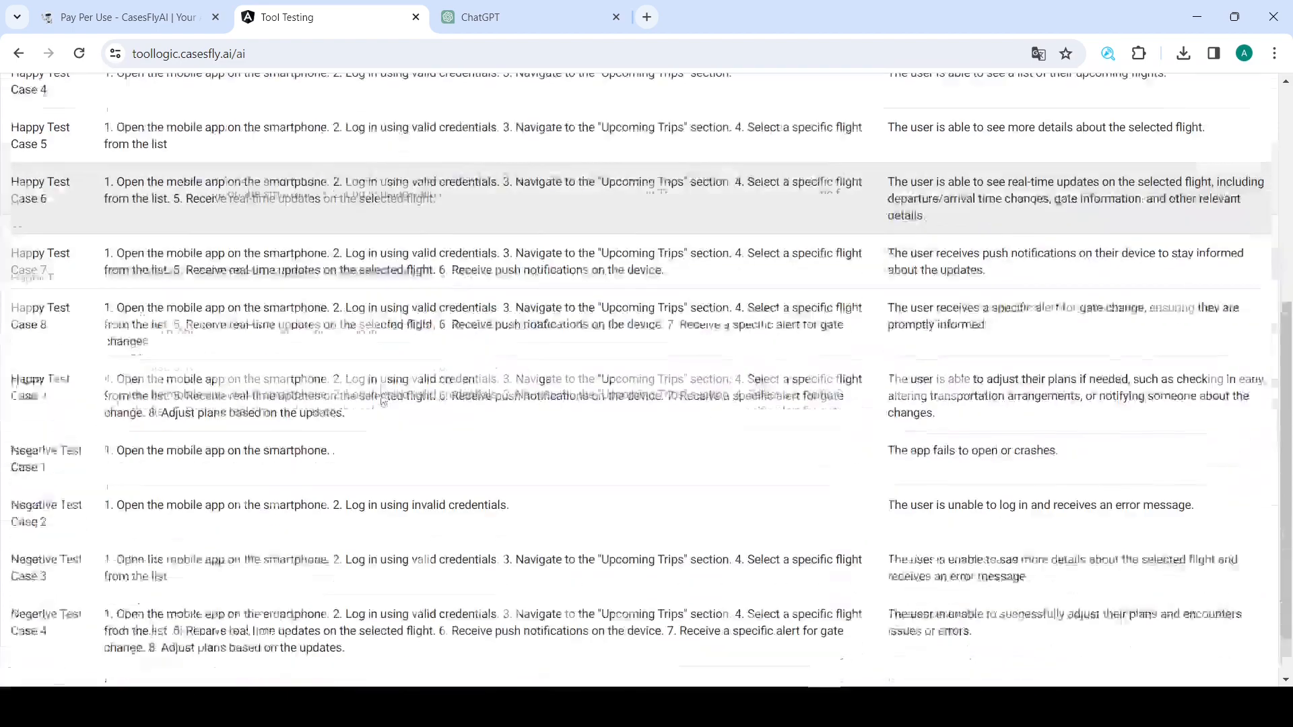
{"action": "scroll", "coordinate": [381, 395], "scroll_direction": "up", "scroll_amount": 5}
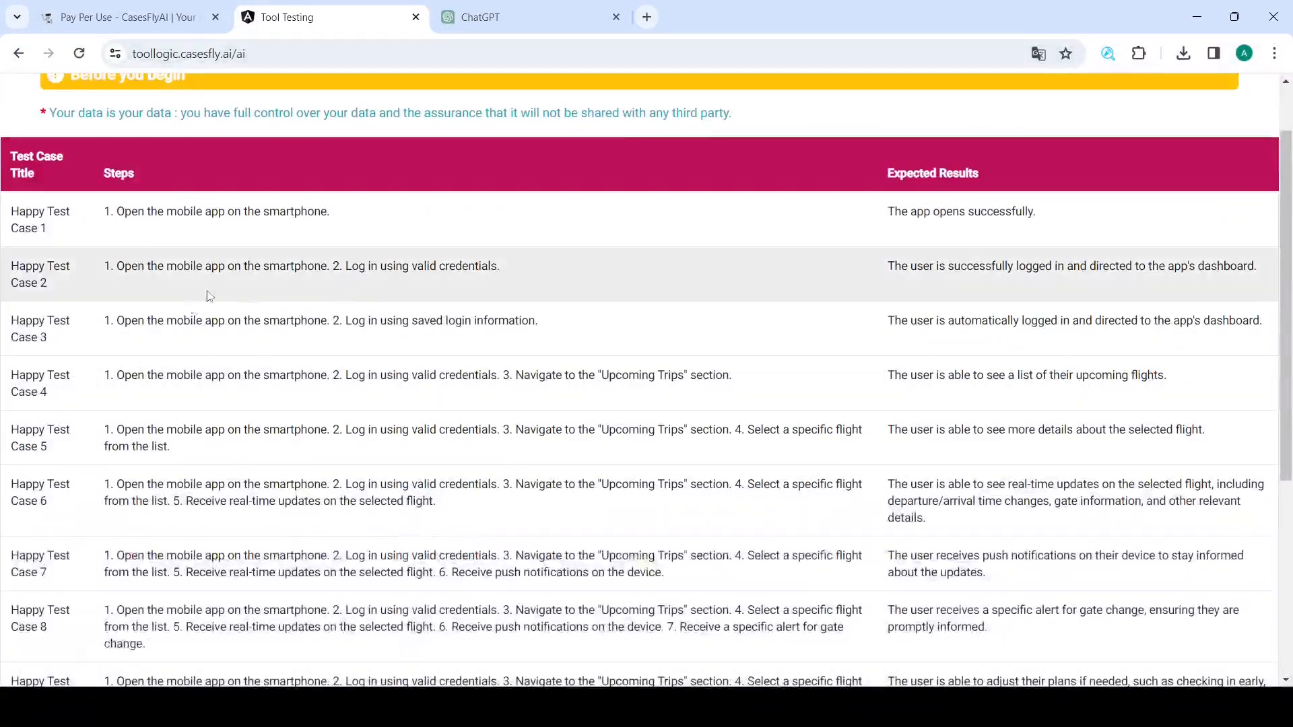
{"action": "scroll", "coordinate": [353, 269], "scroll_direction": "down", "scroll_amount": 2}
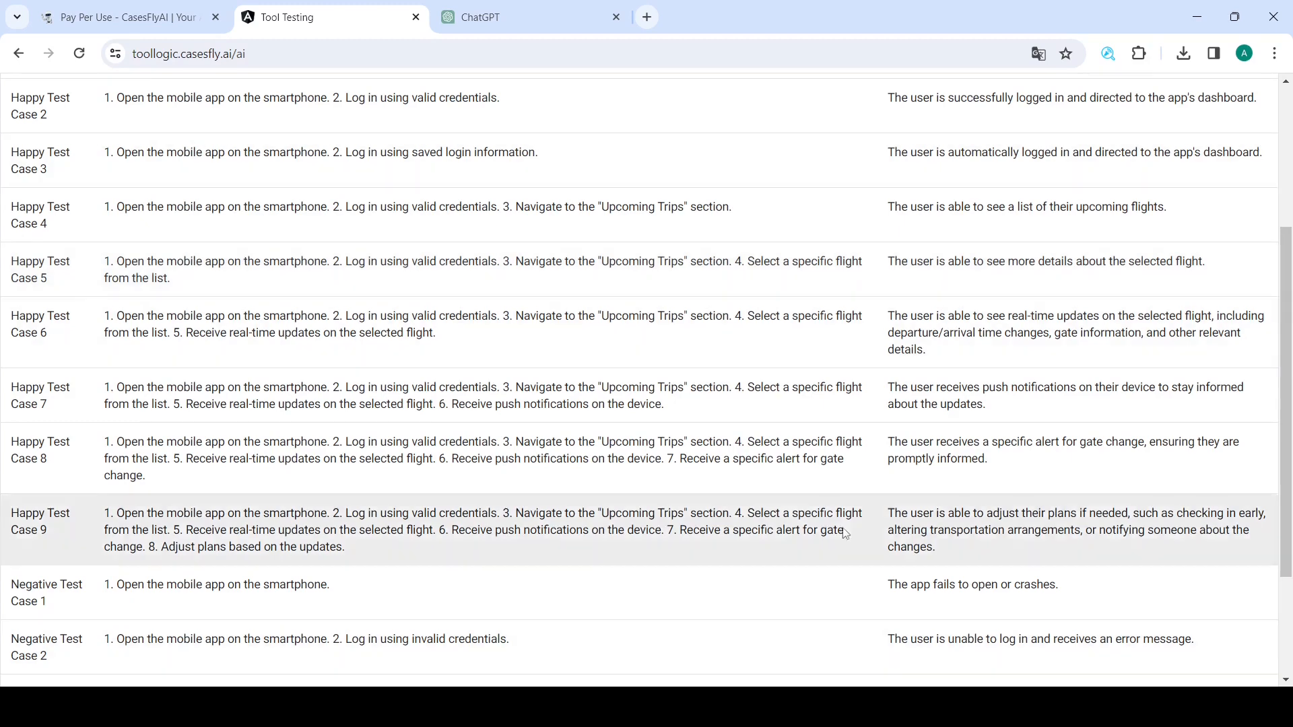
{"action": "scroll", "coordinate": [954, 320], "scroll_direction": "down", "scroll_amount": 2}
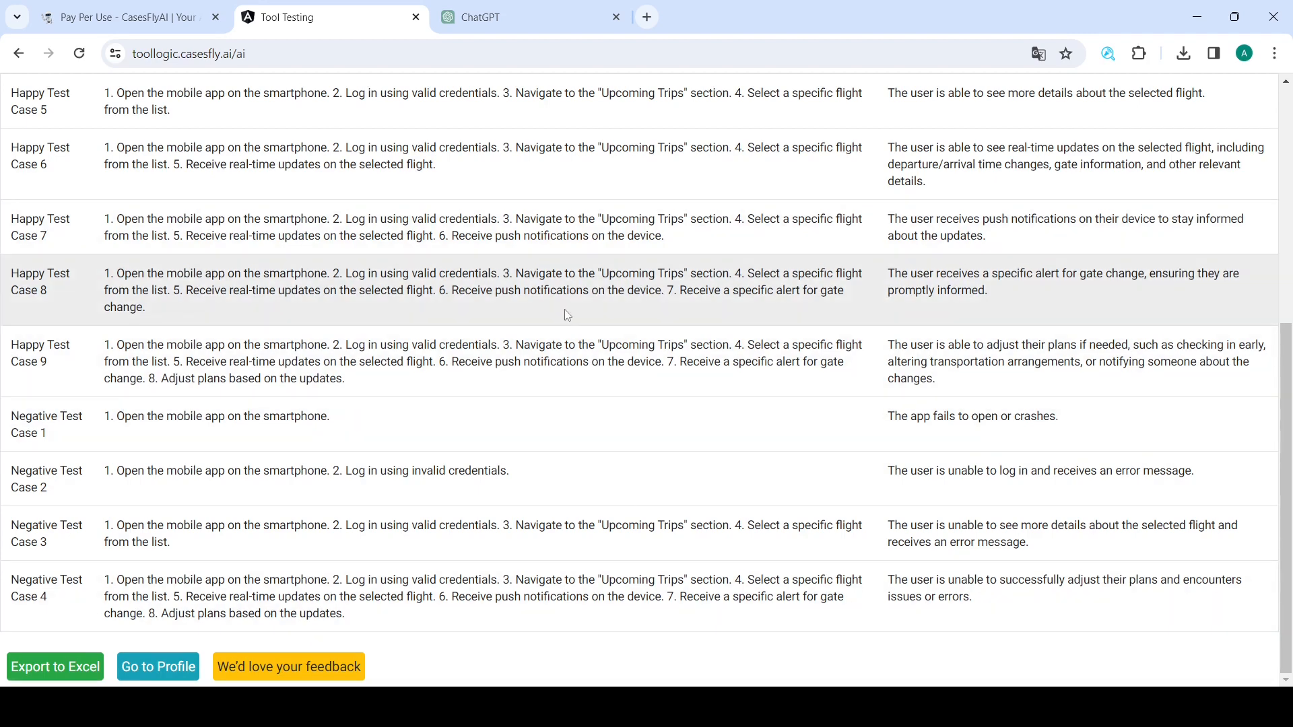
{"action": "scroll", "coordinate": [681, 303], "scroll_direction": "up", "scroll_amount": 2}
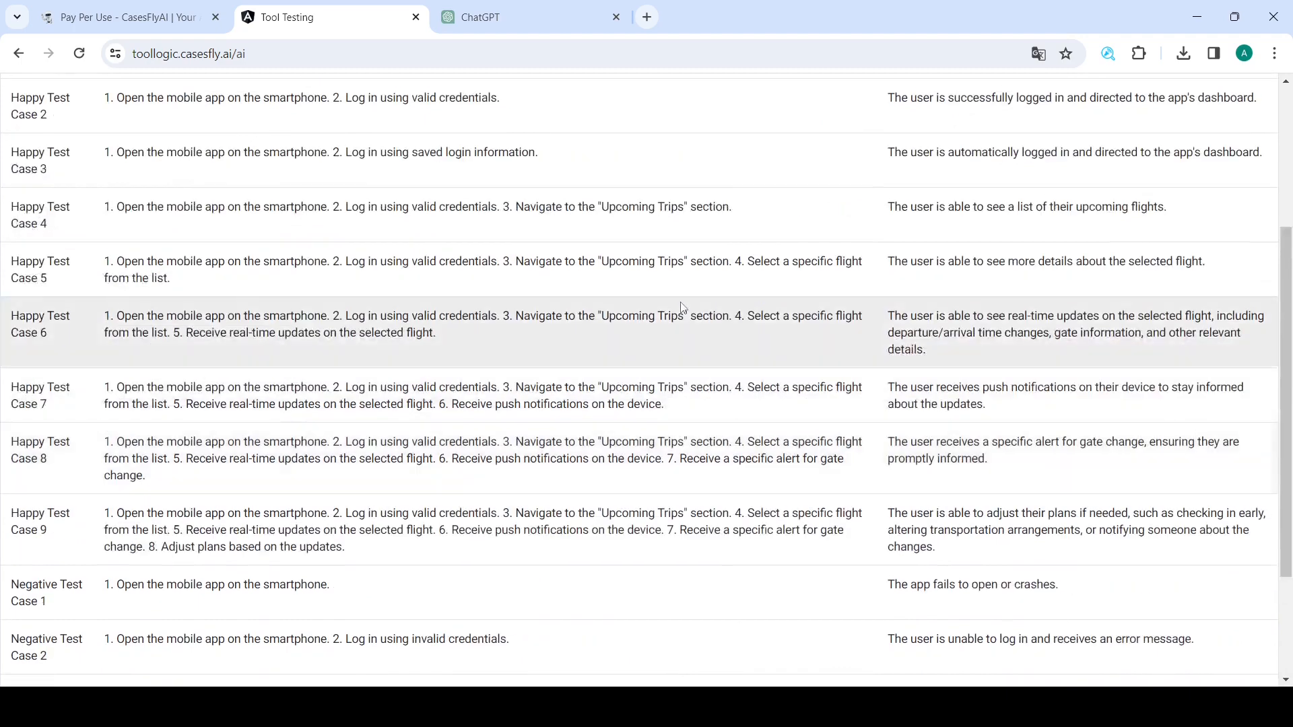
{"action": "scroll", "coordinate": [681, 306], "scroll_direction": "down", "scroll_amount": 2}
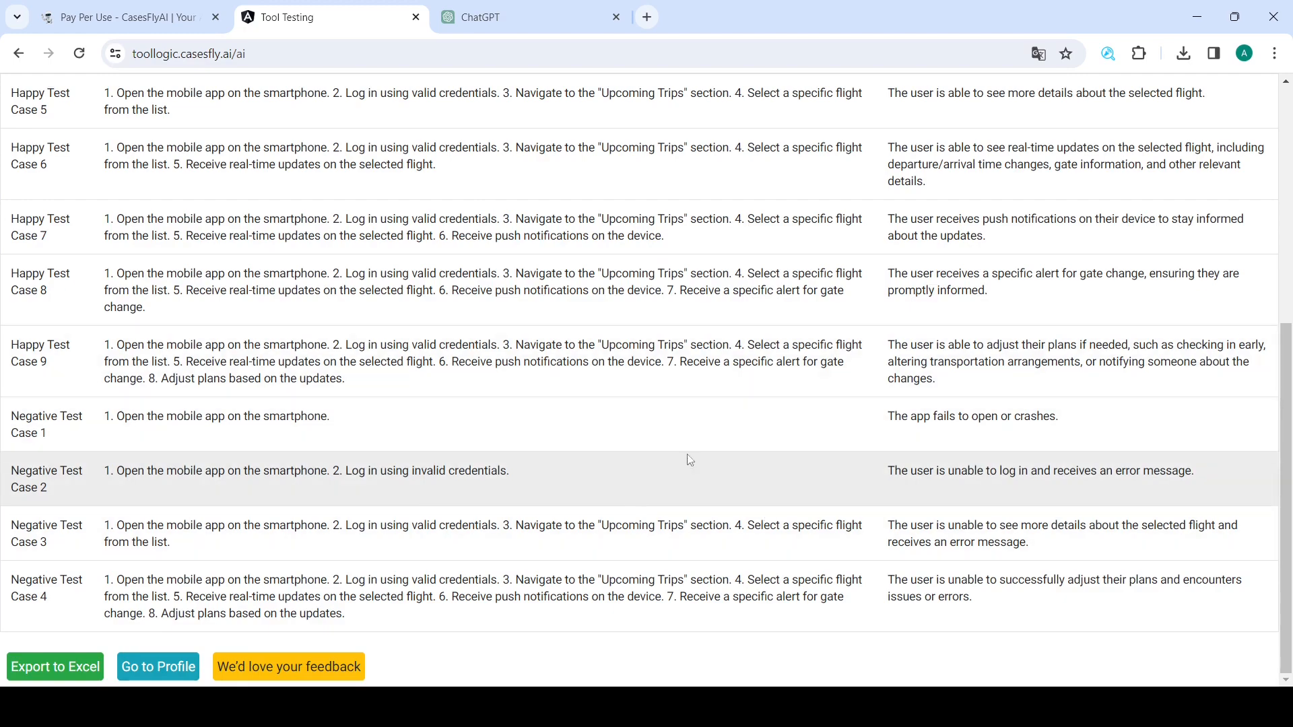
{"action": "scroll", "coordinate": [691, 460], "scroll_direction": "up", "scroll_amount": 5}
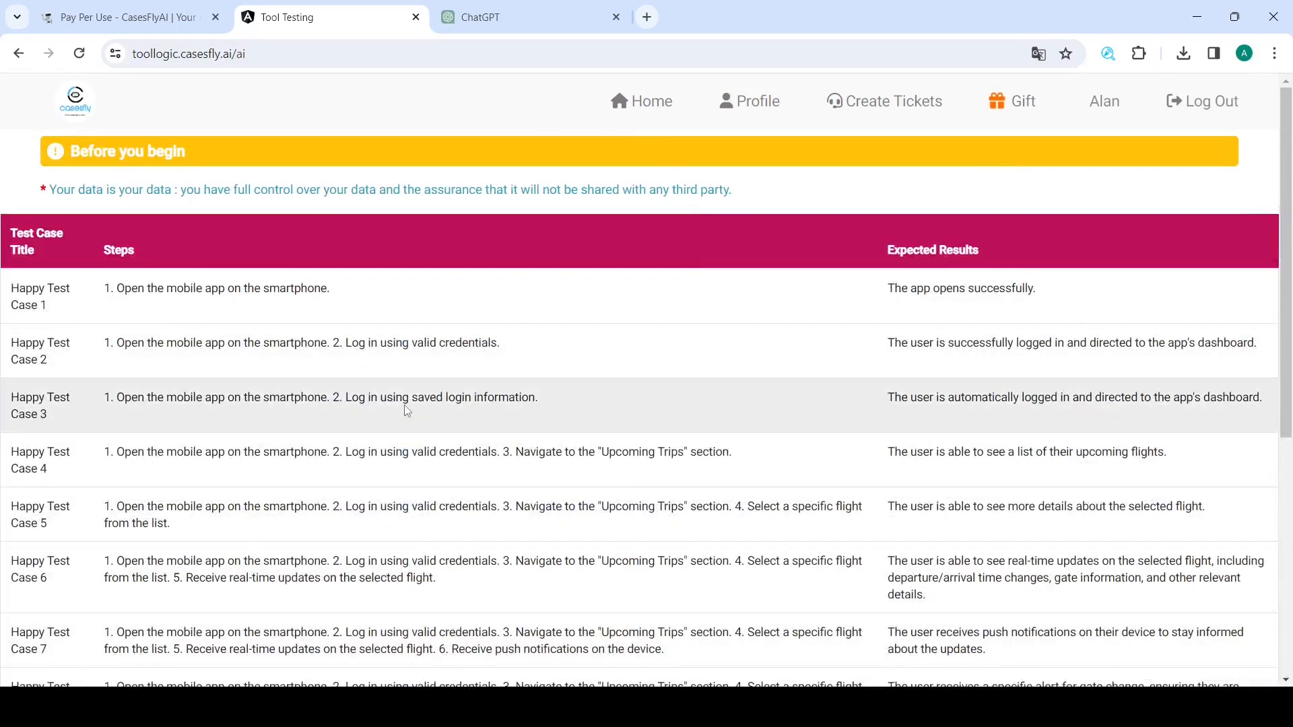
{"action": "scroll", "coordinate": [405, 409], "scroll_direction": "down", "scroll_amount": 2}
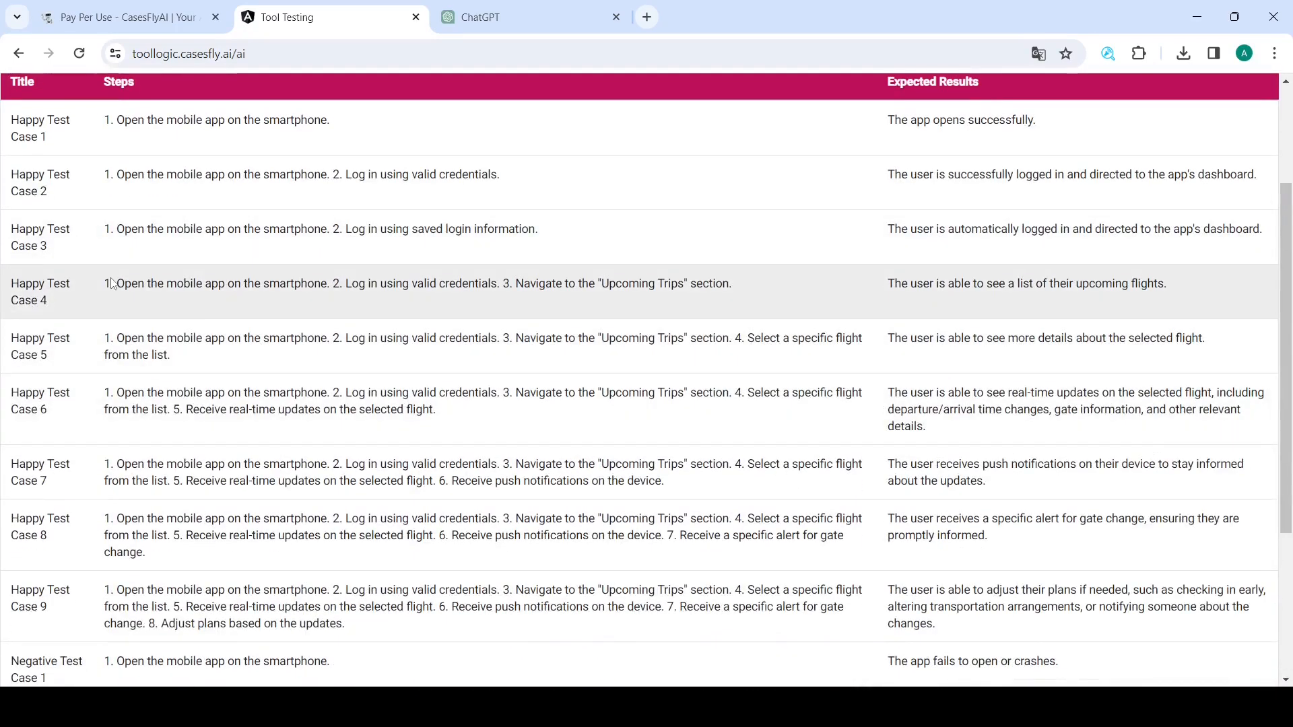
- Export the generated test cases to Excel and open the downloaded _export_ Test2.xlsx in LibreOffice Calc
{"action": "scroll", "coordinate": [548, 288], "scroll_direction": "down", "scroll_amount": 3}
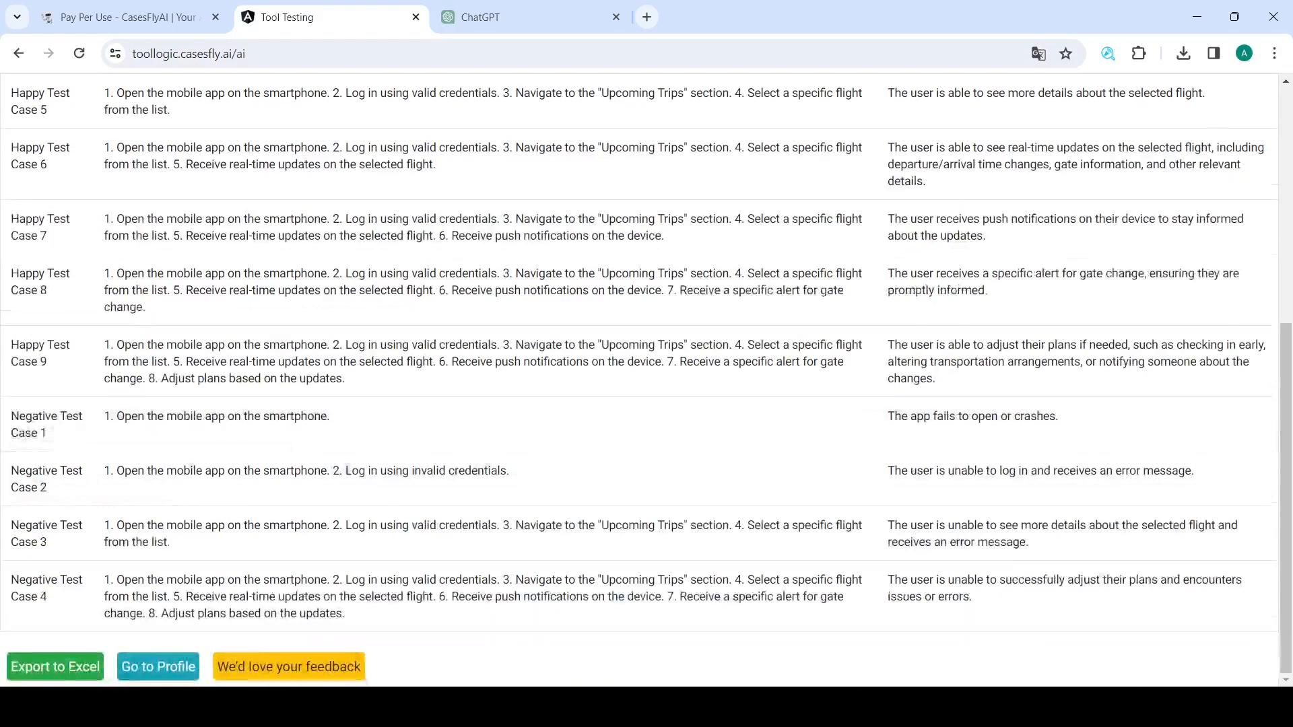
{"action": "left_click", "coordinate": [57, 674]}
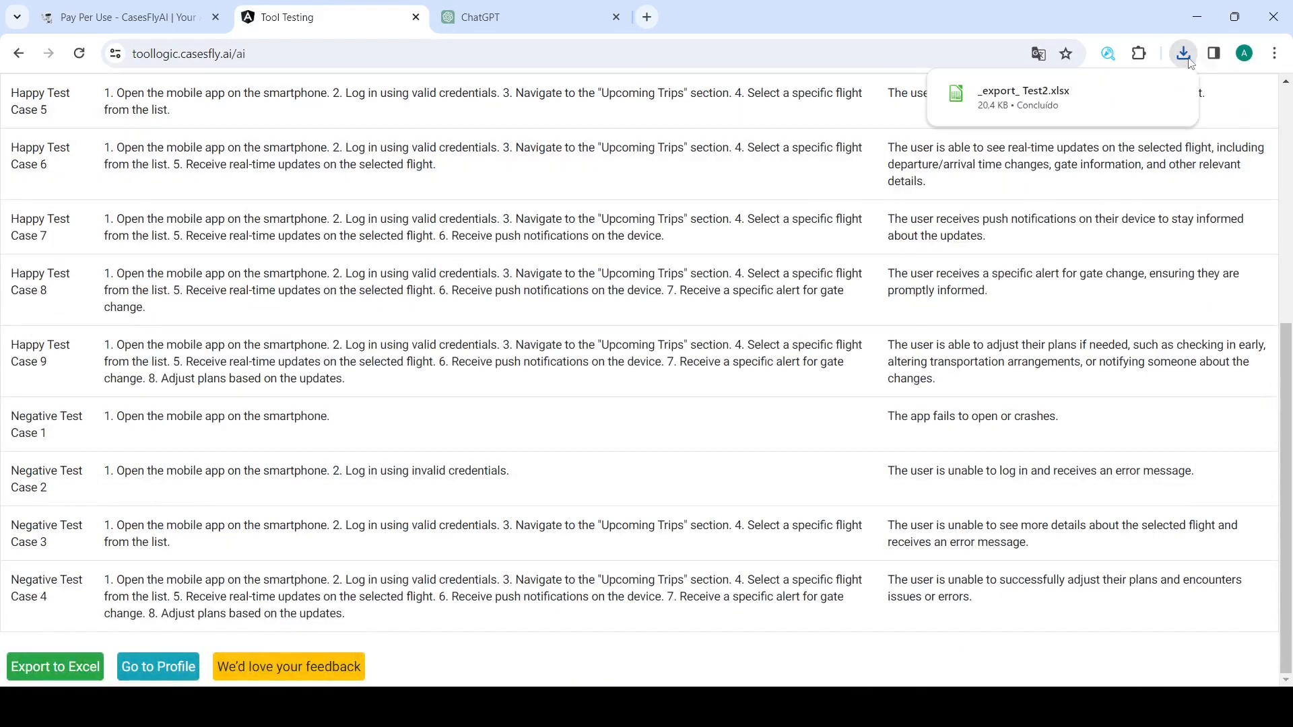
{"action": "left_click", "coordinate": [1014, 96]}
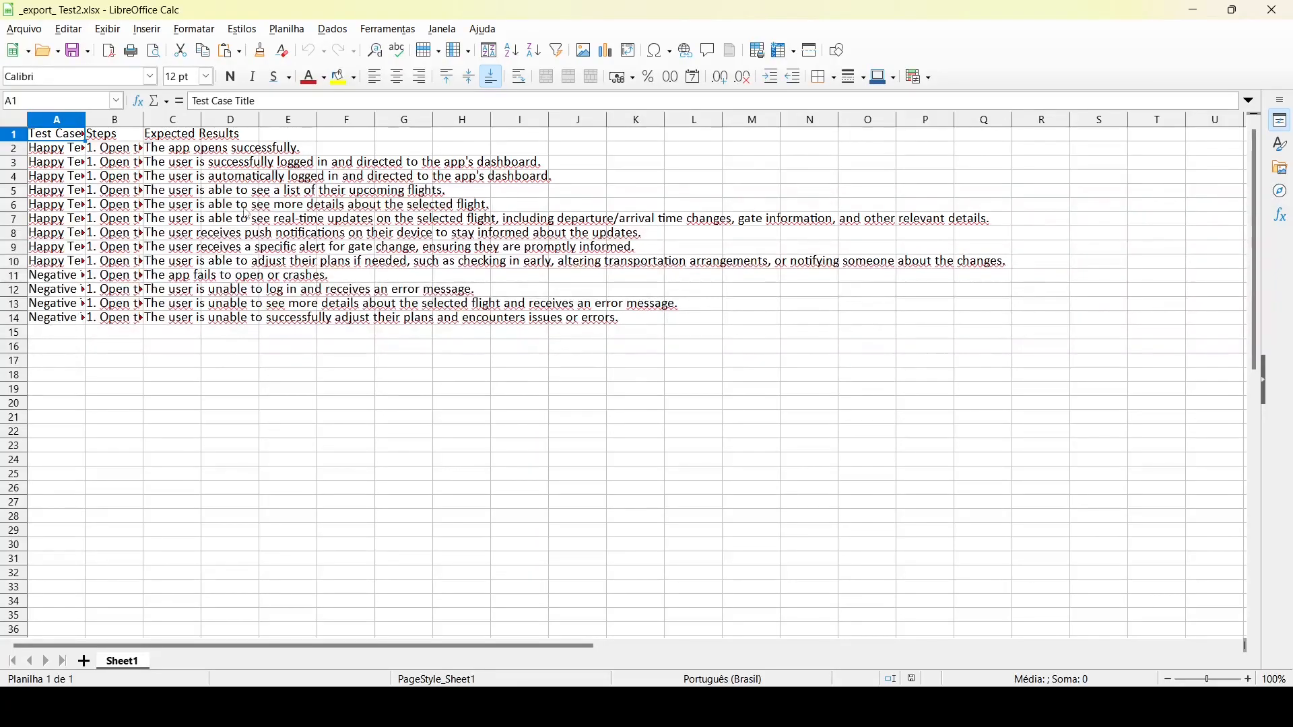
- Widen the Steps column in the exported sheet, check the full step text in cell B5, and minimize the spreadsheet
{"action": "left_click_drag", "start_coordinate": [144, 121], "coordinate": [770, 156]}
{"action": "left_click", "coordinate": [277, 120]}
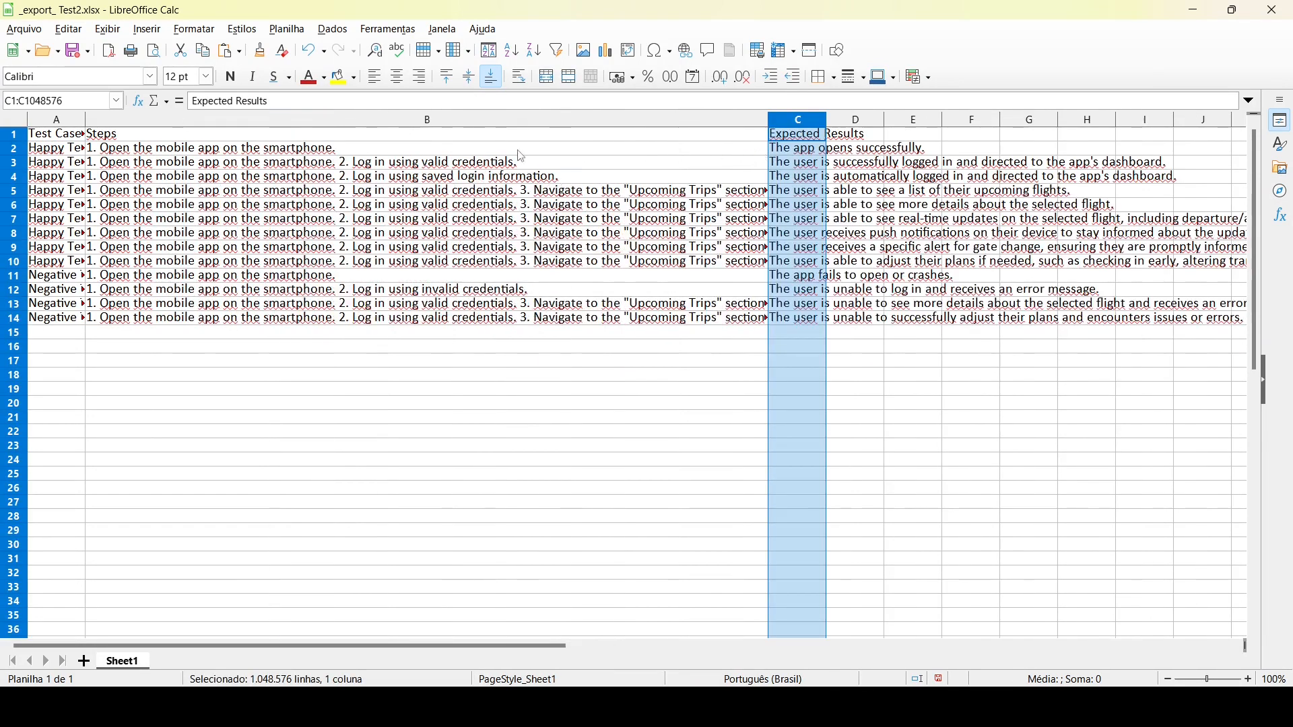
{"action": "left_click", "coordinate": [402, 193]}
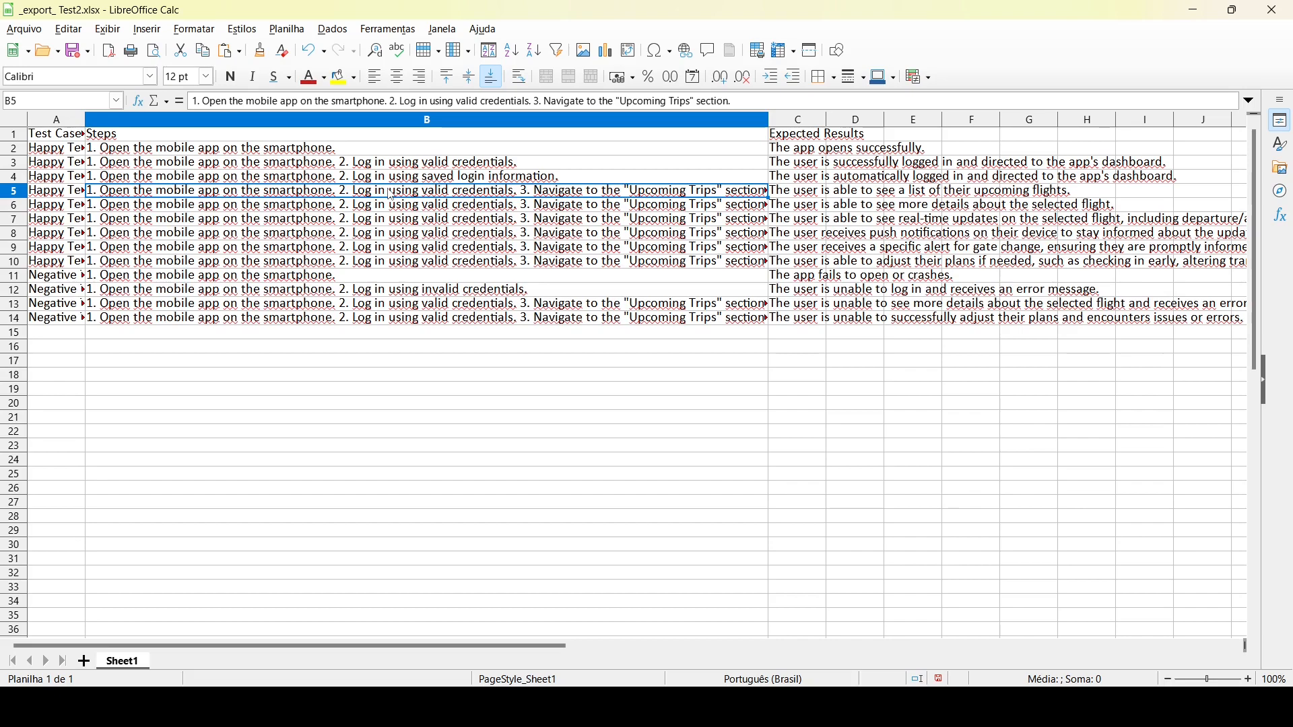
{"action": "left_click", "coordinate": [1193, 10]}
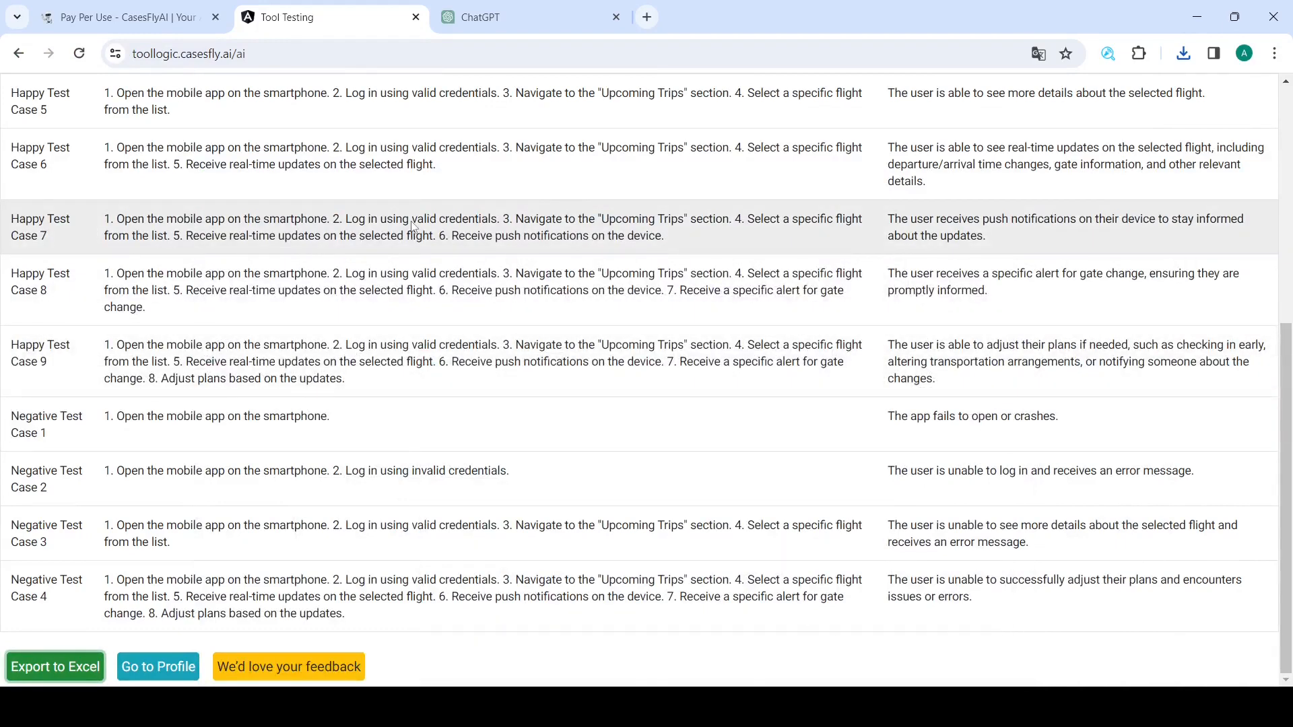
- Switch to ChatGPT, send "generate test cases considering the user flow" in the same conversation, and return to the CasesFlyAI results
{"action": "scroll", "coordinate": [472, 269], "scroll_direction": "up", "scroll_amount": 6}
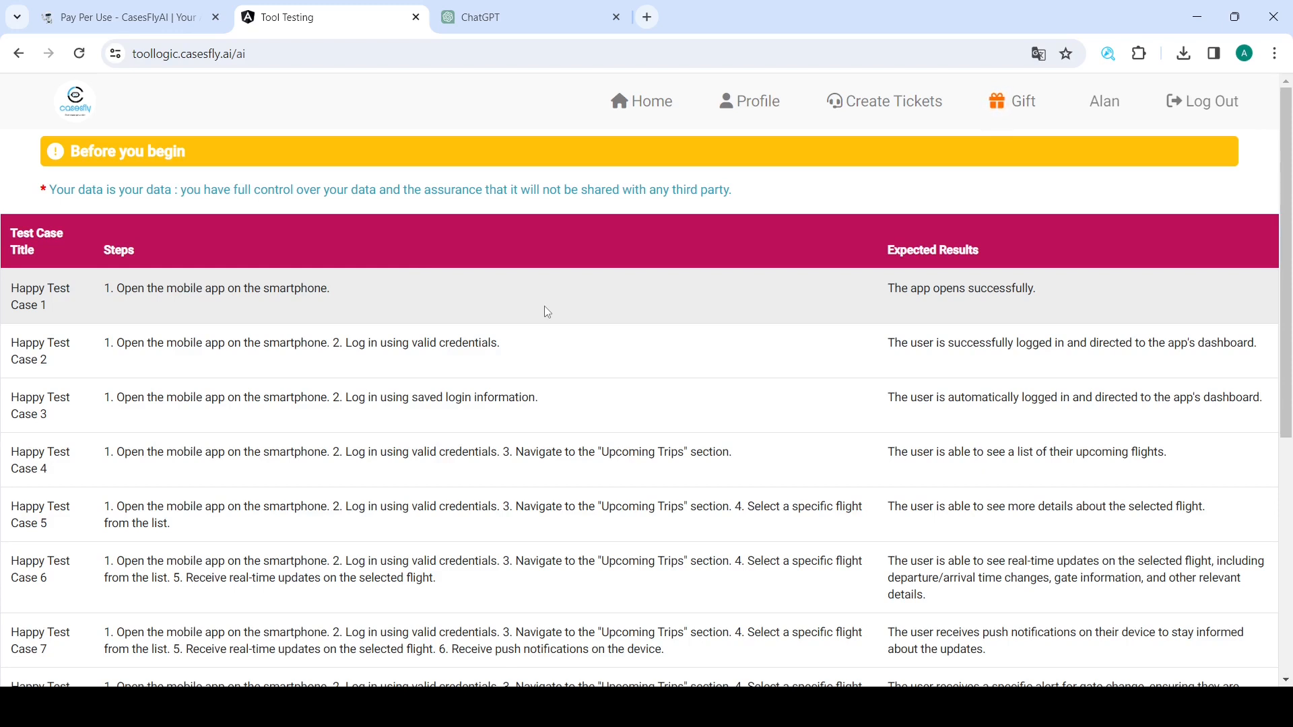
{"action": "left_click", "coordinate": [522, 21]}
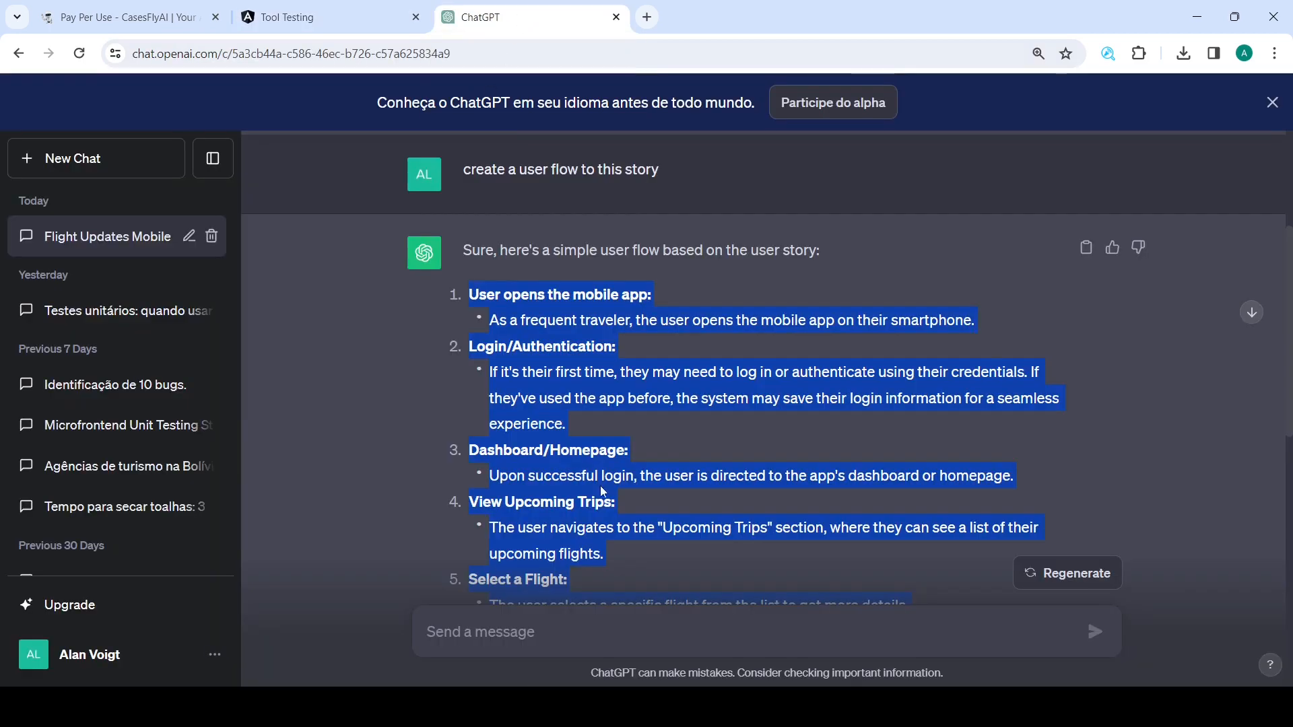
{"action": "scroll", "coordinate": [600, 486], "scroll_direction": "down", "scroll_amount": 10}
{"action": "left_click", "coordinate": [543, 640]}
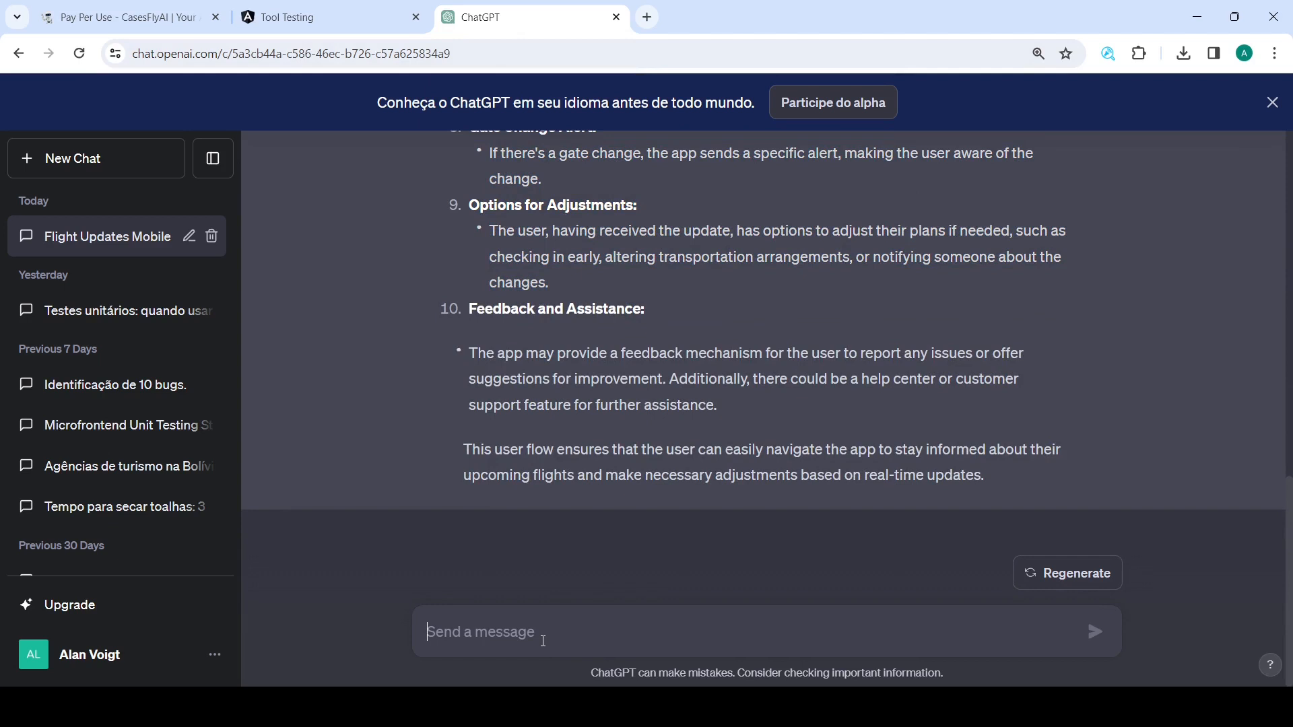
{"action": "type", "text": "gener"}
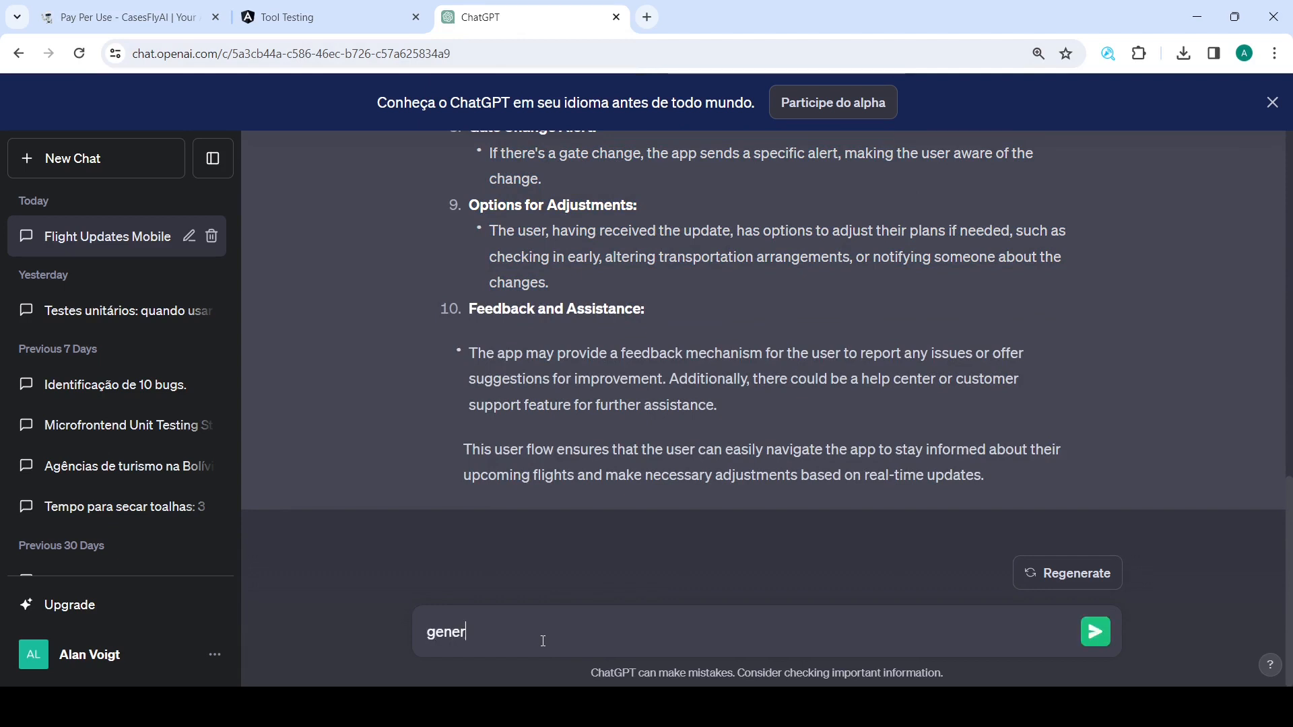
{"action": "type", "text": "ate test cases considering the user flow"}
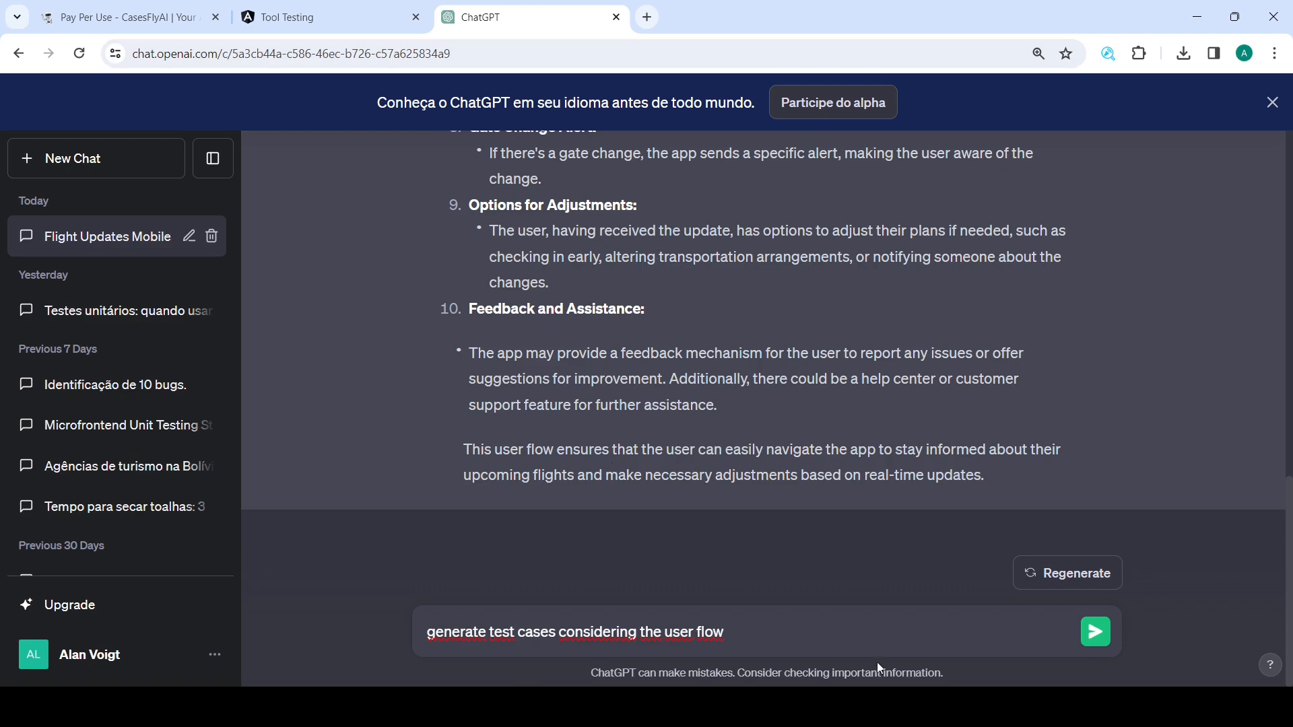
{"action": "key", "text": "Return"}
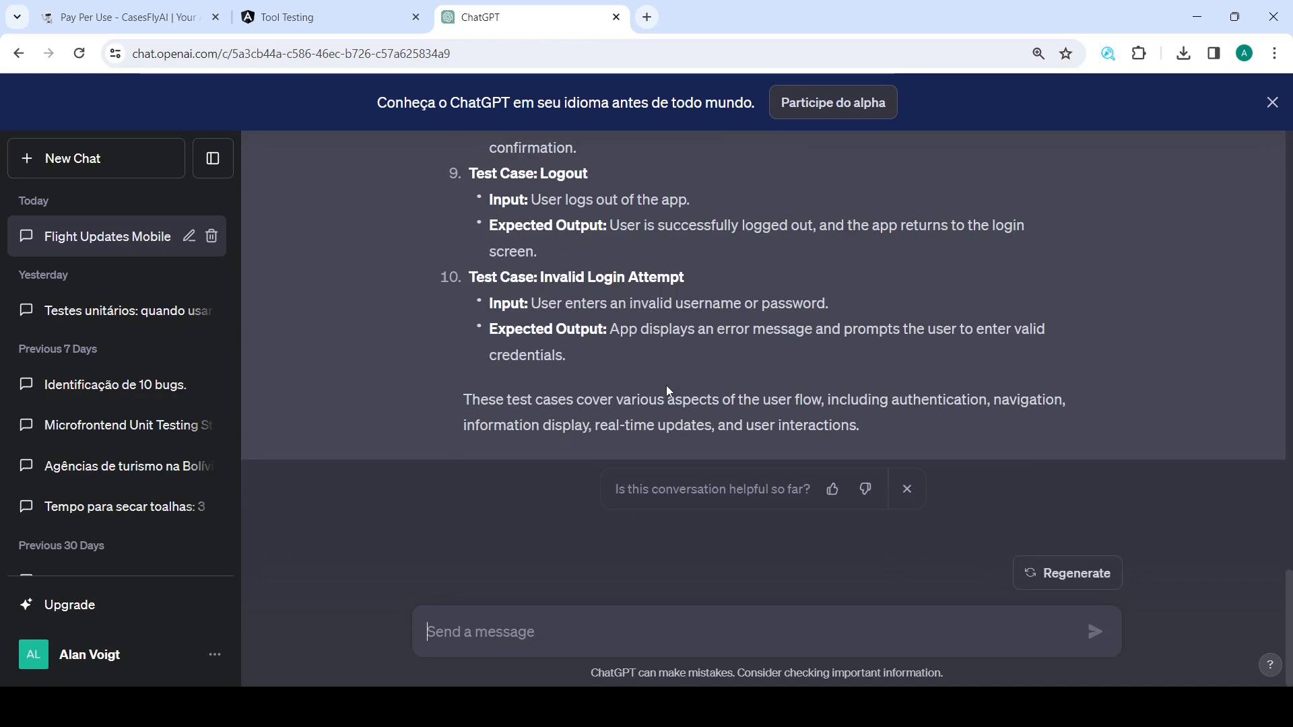
{"action": "left_click", "coordinate": [317, 15]}
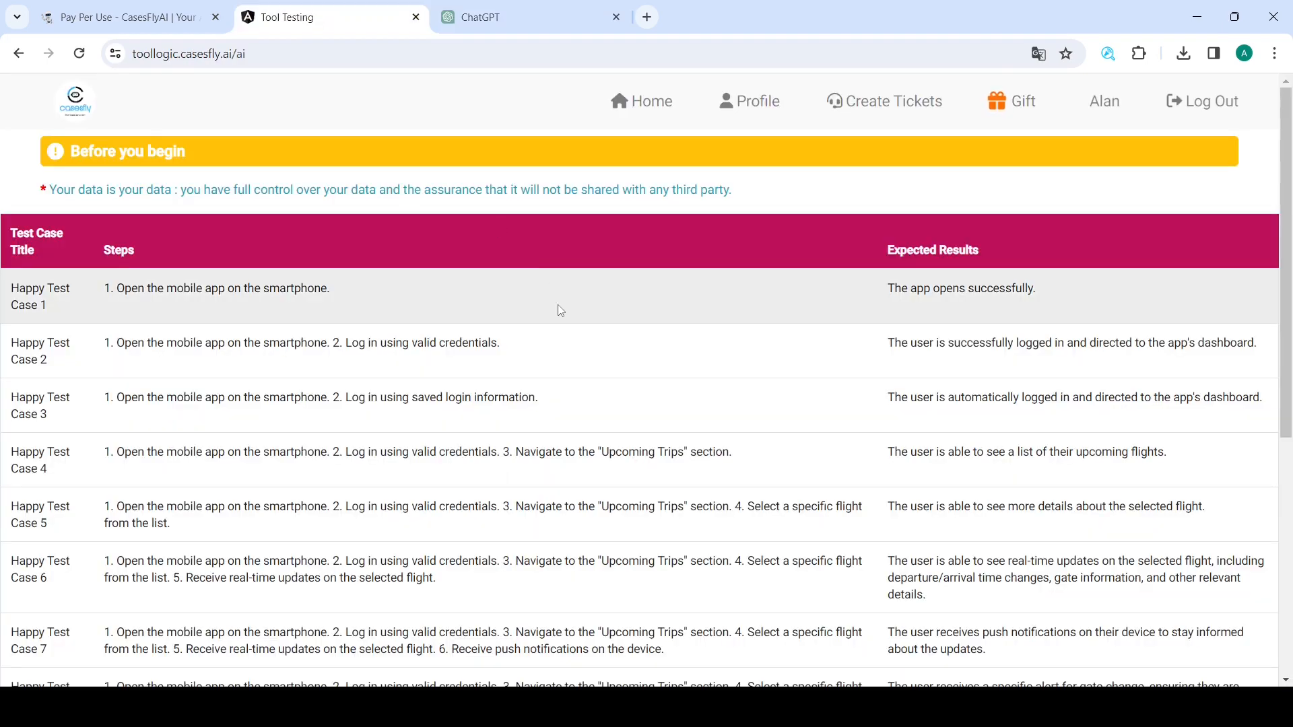